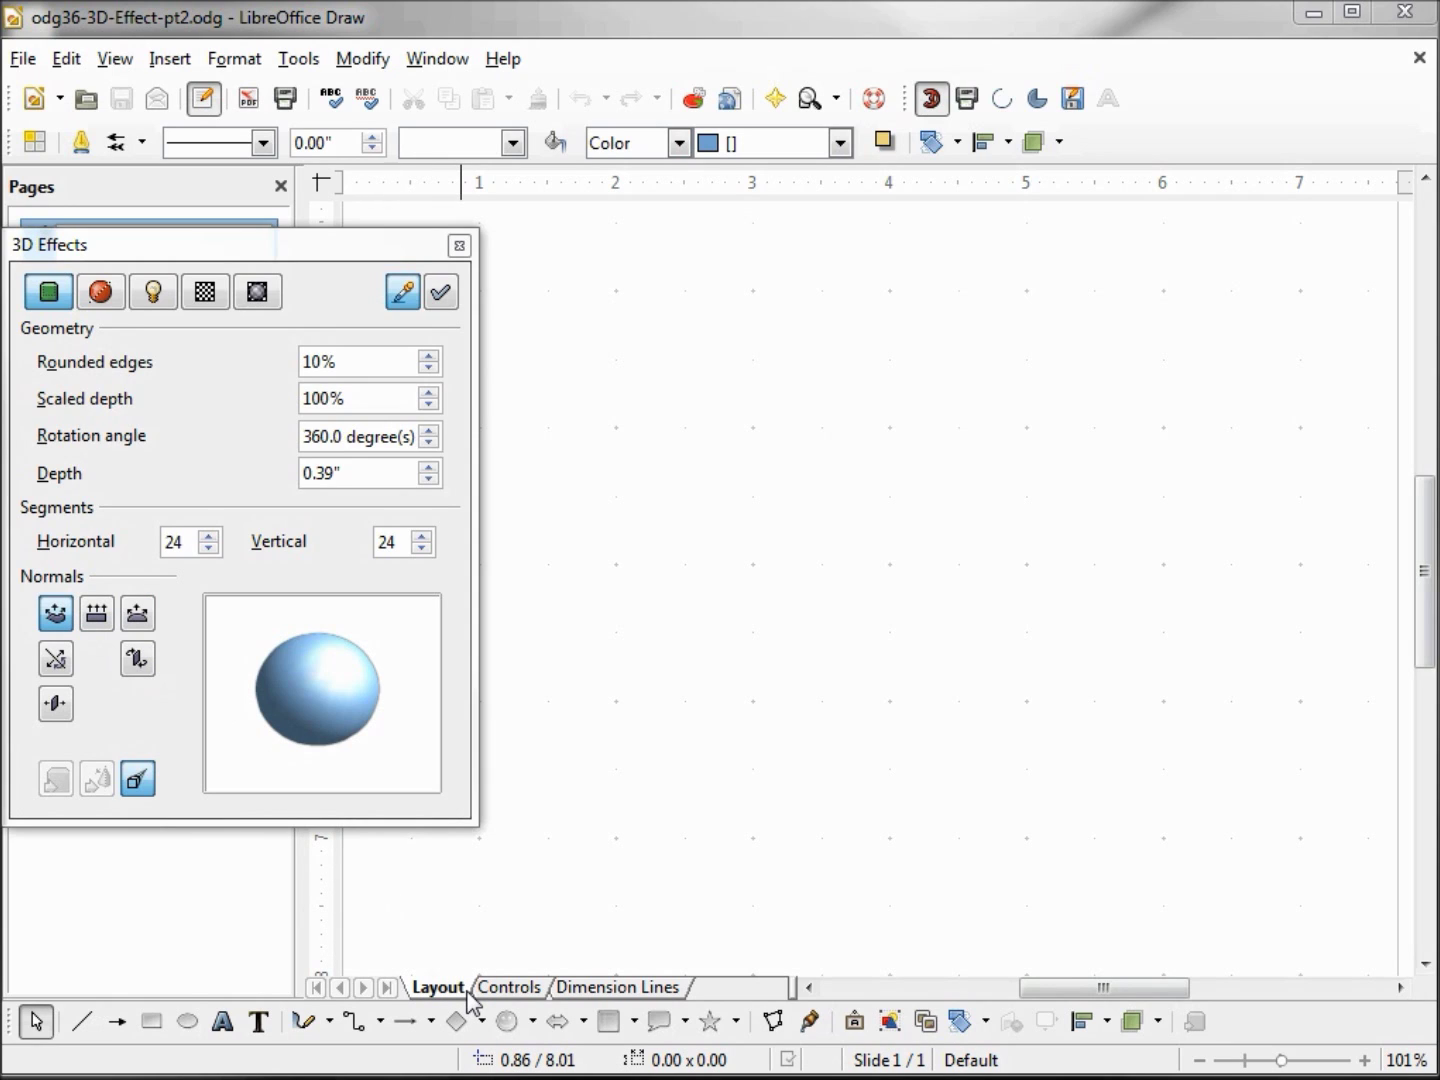
# - Bring up the Drawing toolbar's options menu beside the open 3D Effects panel
pyautogui.rightClick(11, 1018)
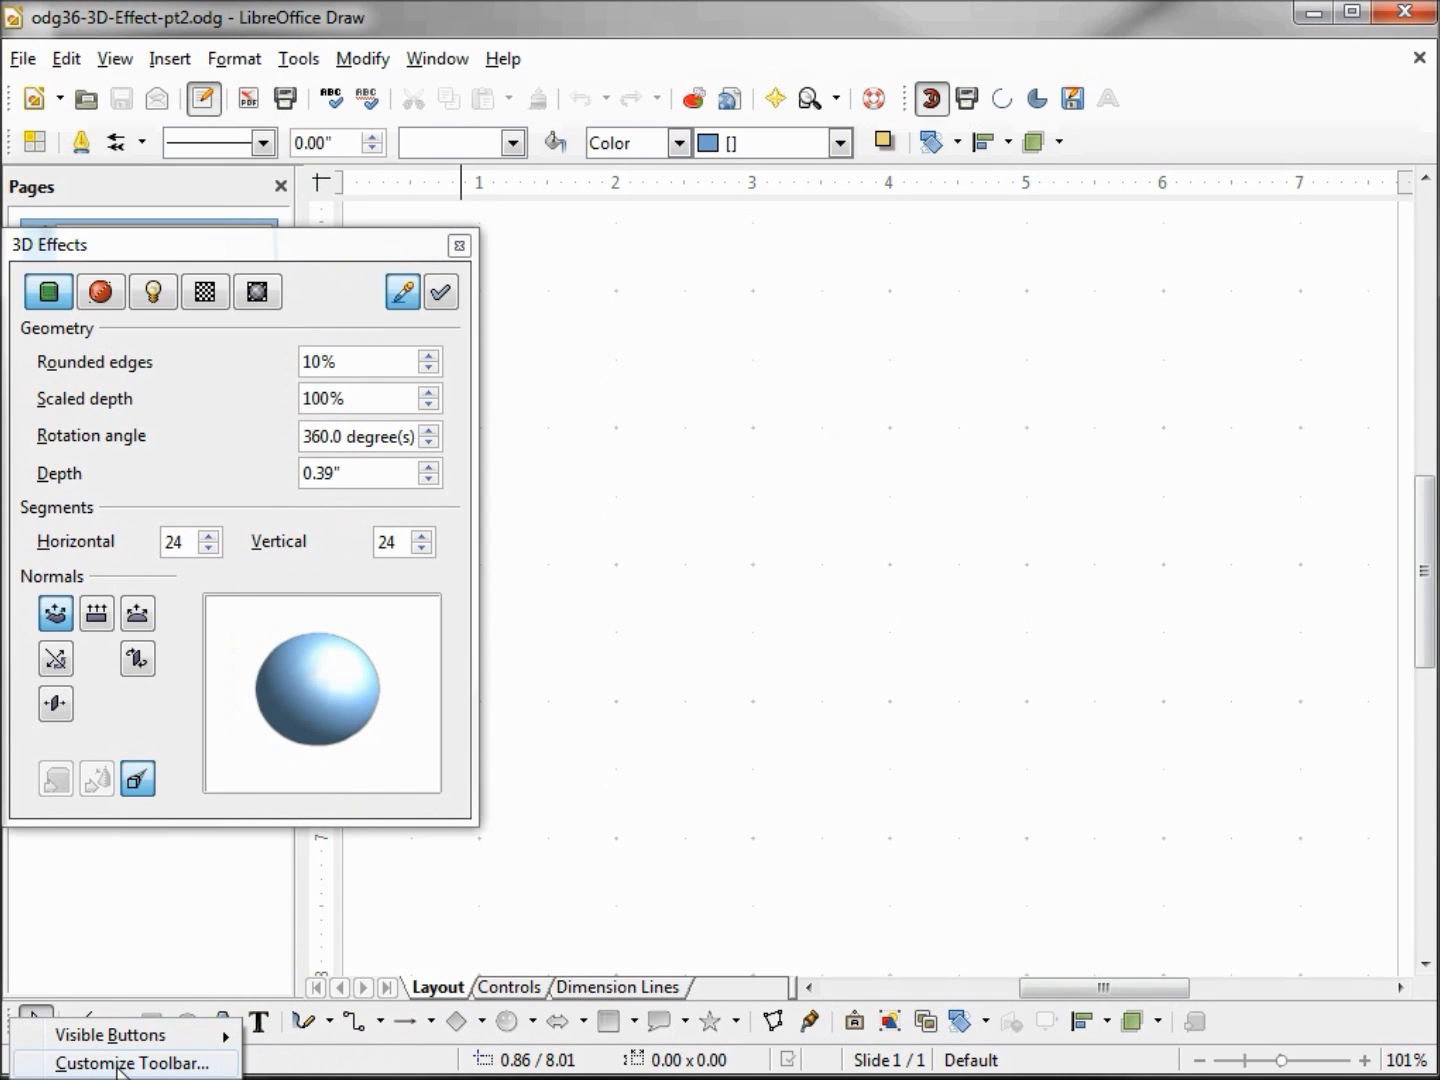
# - Tick 3D Objects in the Drawing toolbar's customization and confirm, adding the 3D shapes palette
pyautogui.press('Escape')
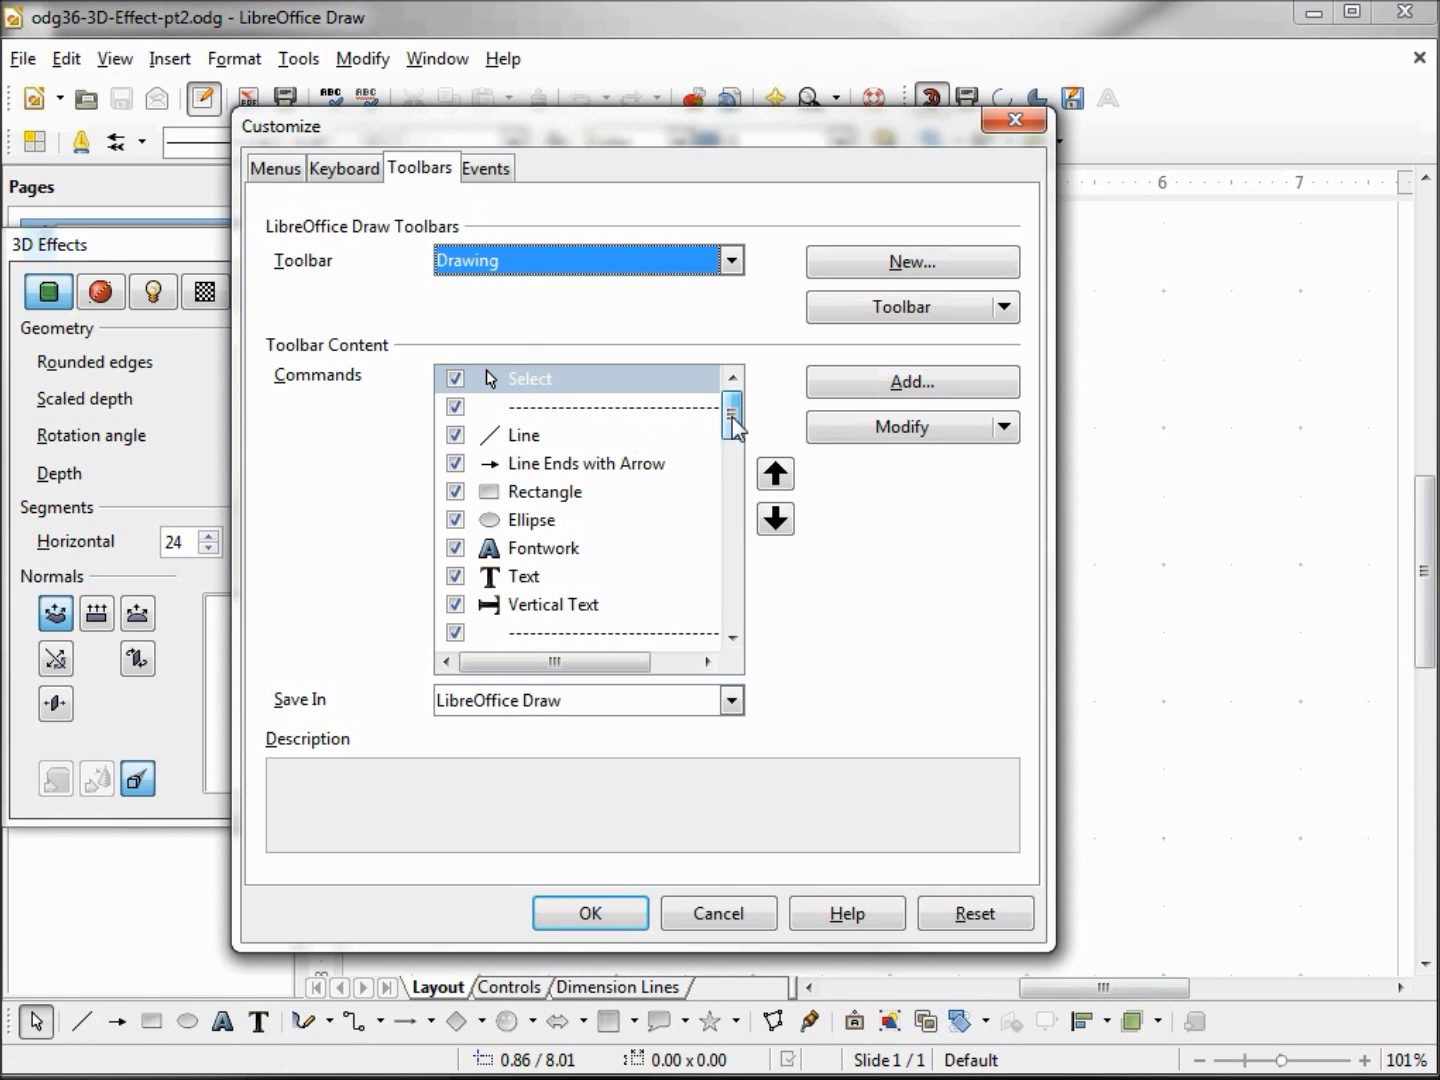
pyautogui.moveTo(733, 417); pyautogui.dragTo(736, 475)
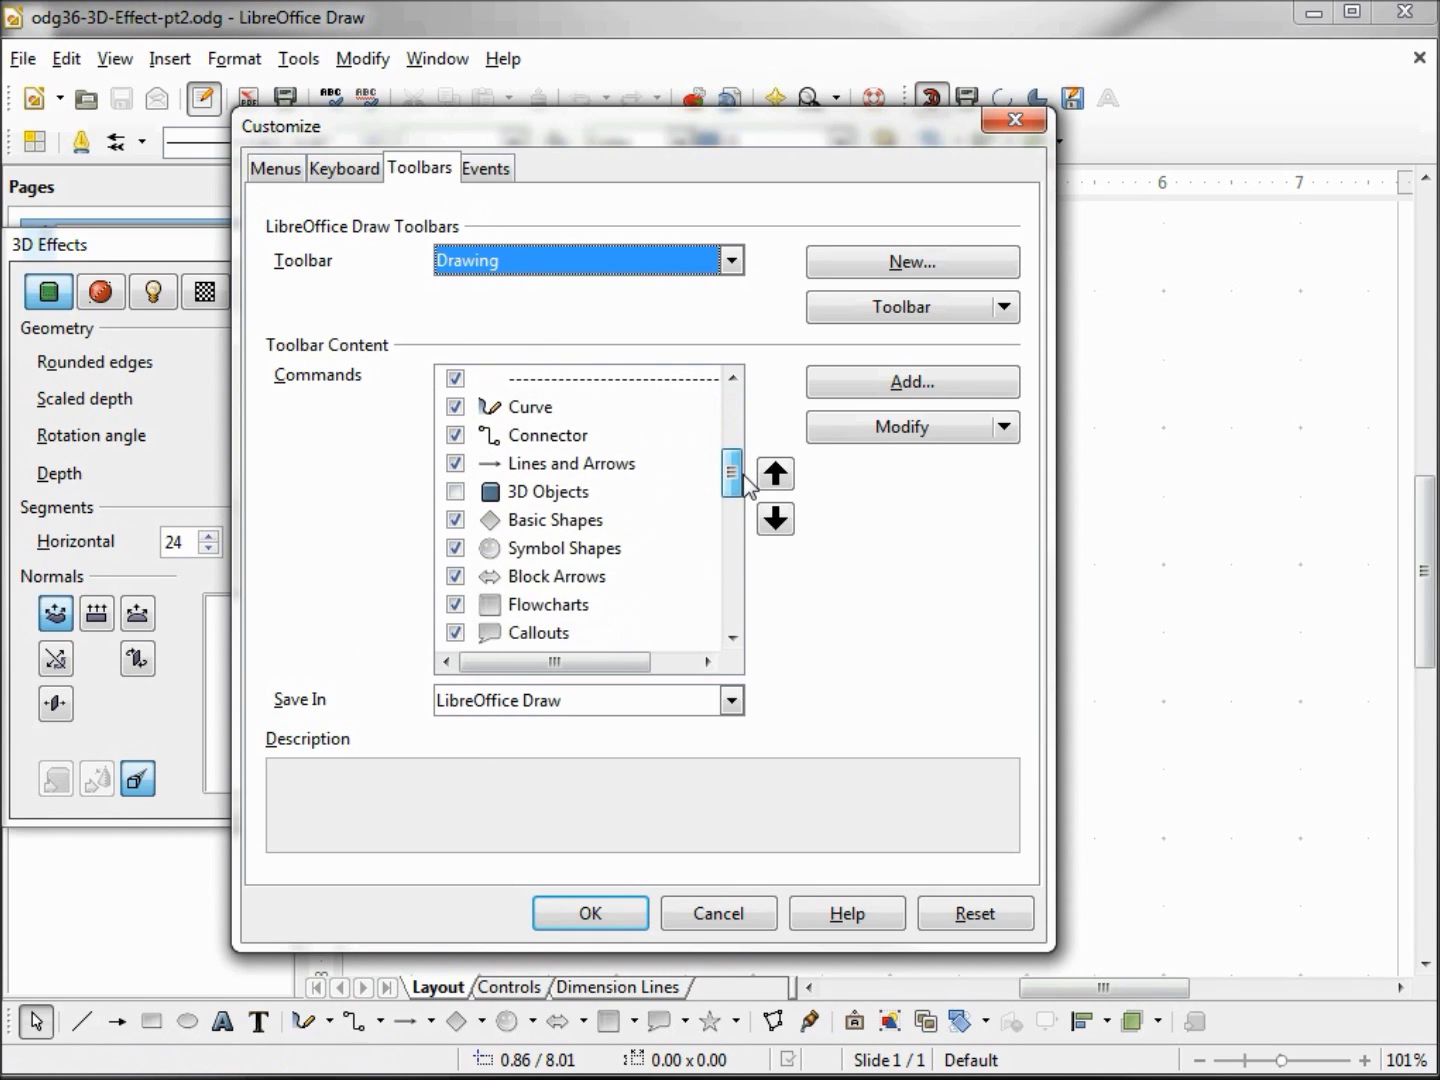
pyautogui.click(455, 491)
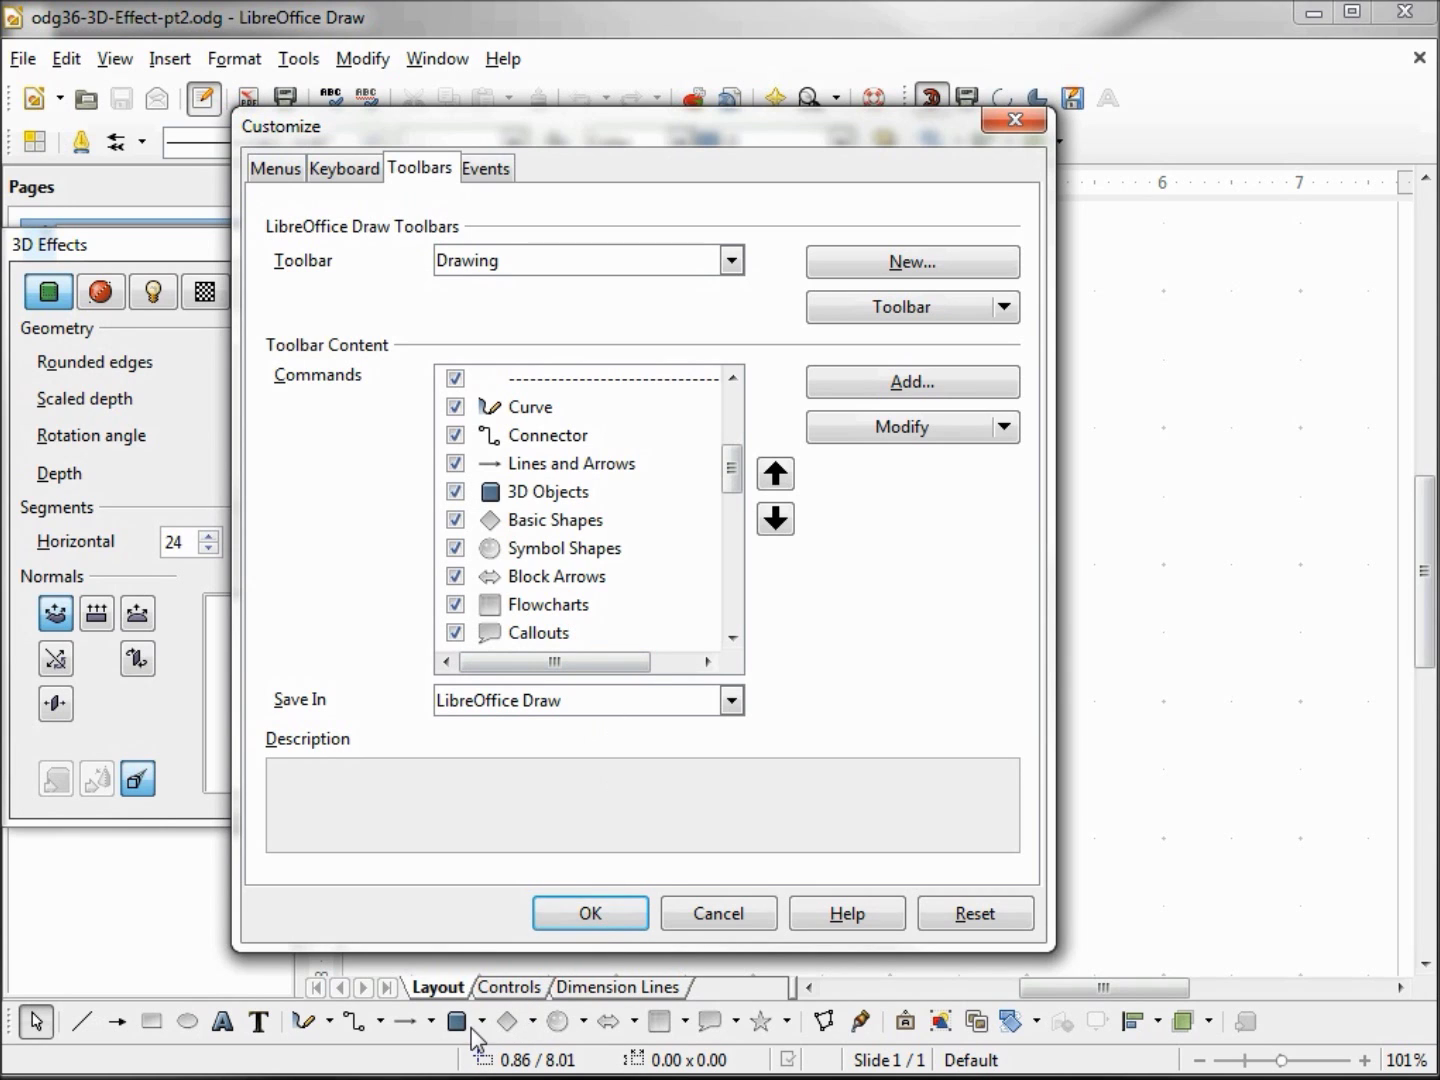
pyautogui.click(599, 918)
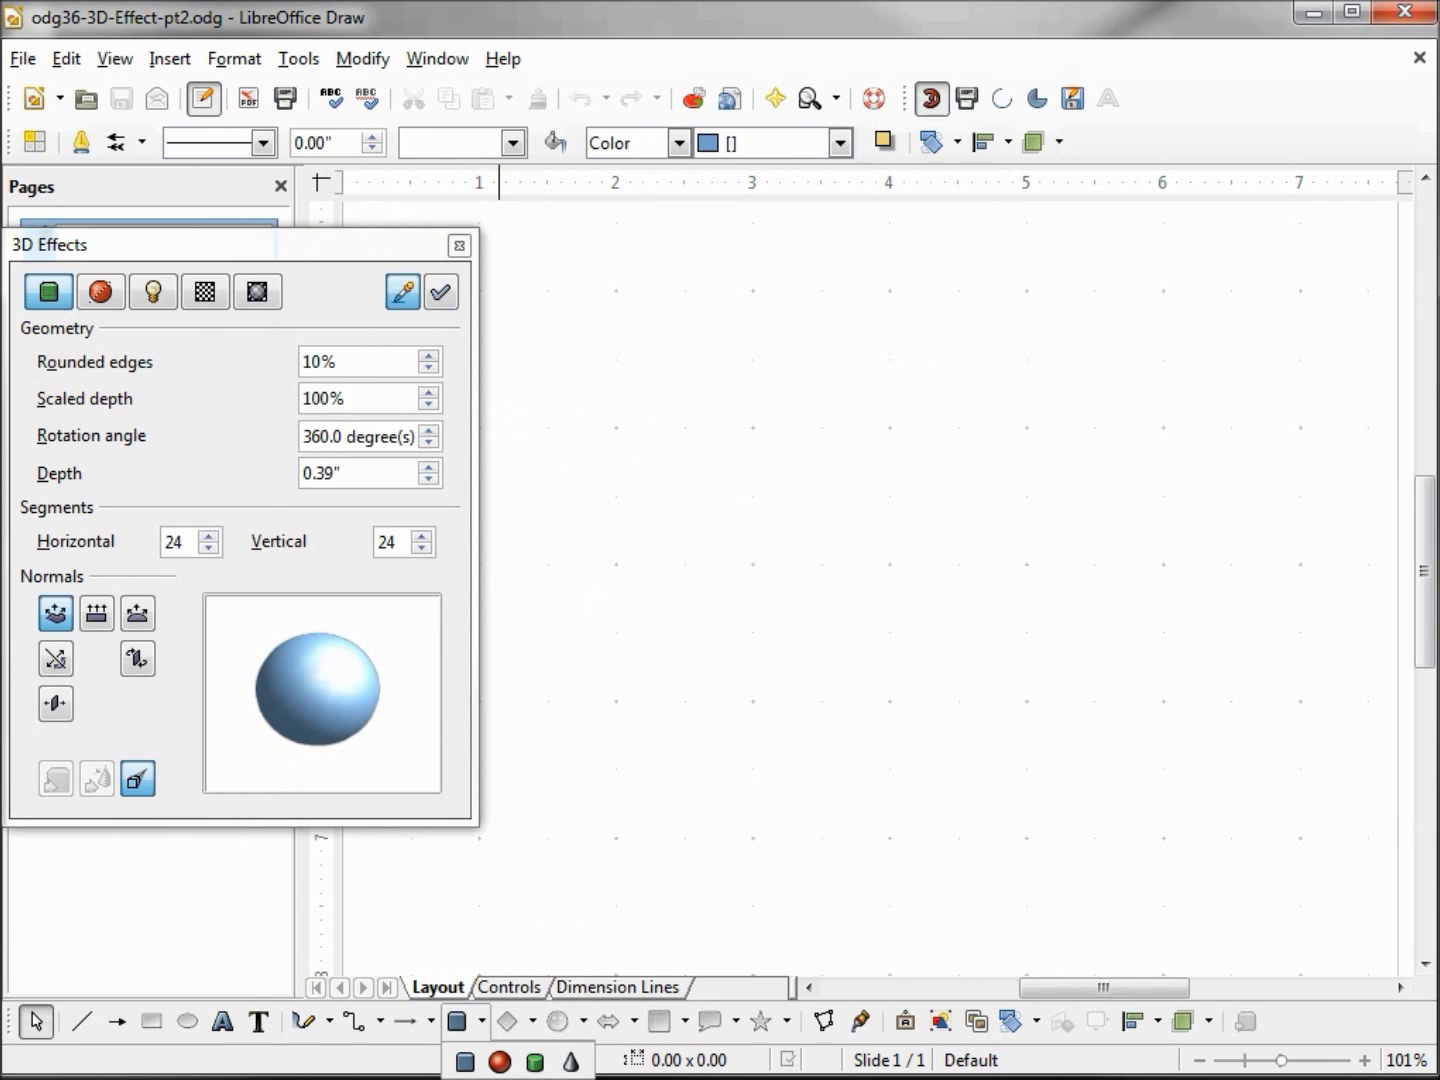
pyautogui.click(483, 1022)
# - Float the 3D shapes palette, draw a sphere at the page centre and duplicate it
pyautogui.moveTo(484, 1021)
pyautogui.mouseDown()
pyautogui.moveTo(286, 949)
pyautogui.moveTo(193, 946)
pyautogui.mouseUp()
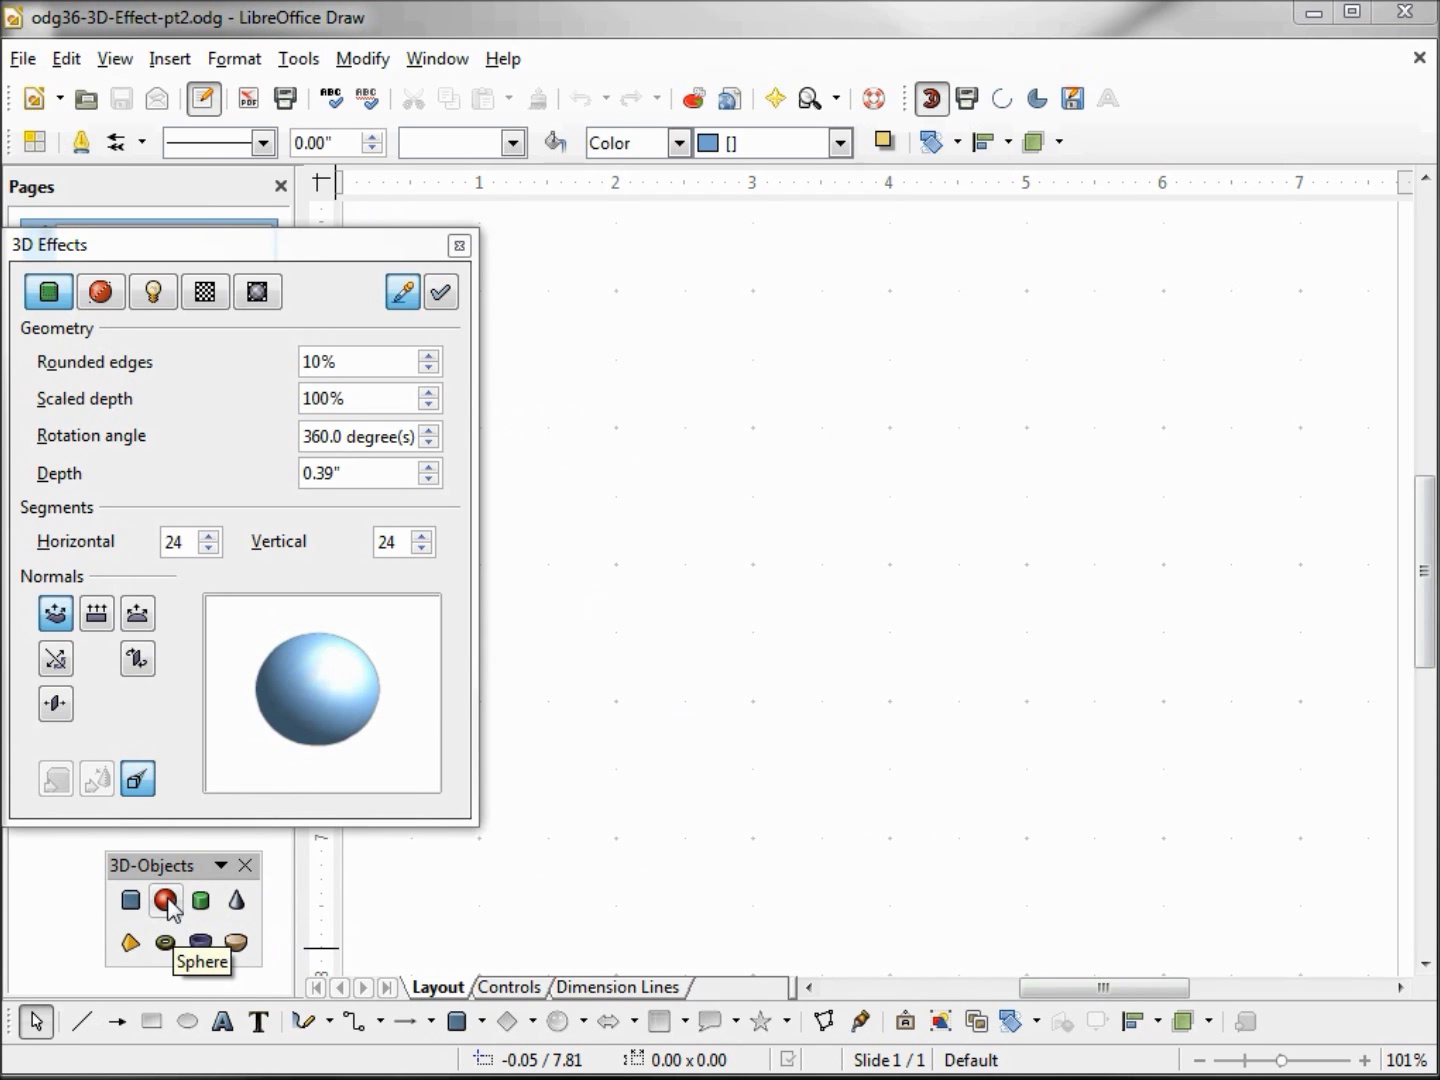
pyautogui.click(167, 901)
pyautogui.moveTo(536, 359); pyautogui.dragTo(752, 669)
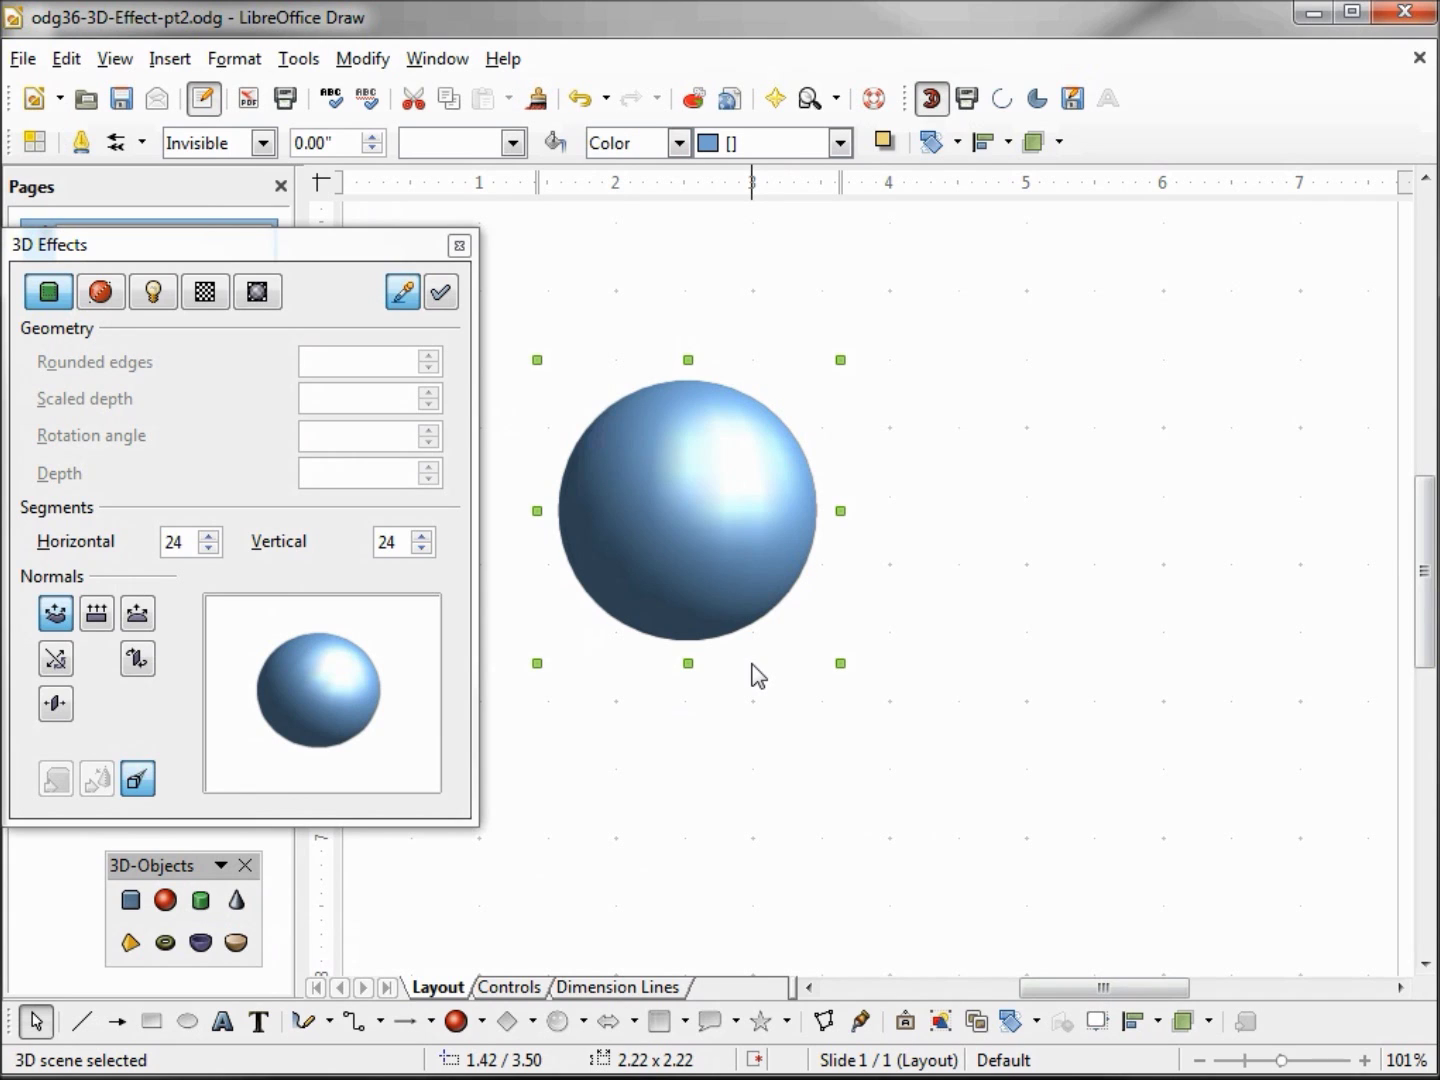
pyautogui.press('Right')
pyautogui.press('Right')
pyautogui.press('Right')
pyautogui.press('Right')
pyautogui.press('Right')
pyautogui.press('Right')
pyautogui.press('Right')
pyautogui.press('Right')
pyautogui.press('Right')
pyautogui.press('Right')
pyautogui.press('Right')
pyautogui.press('Right')
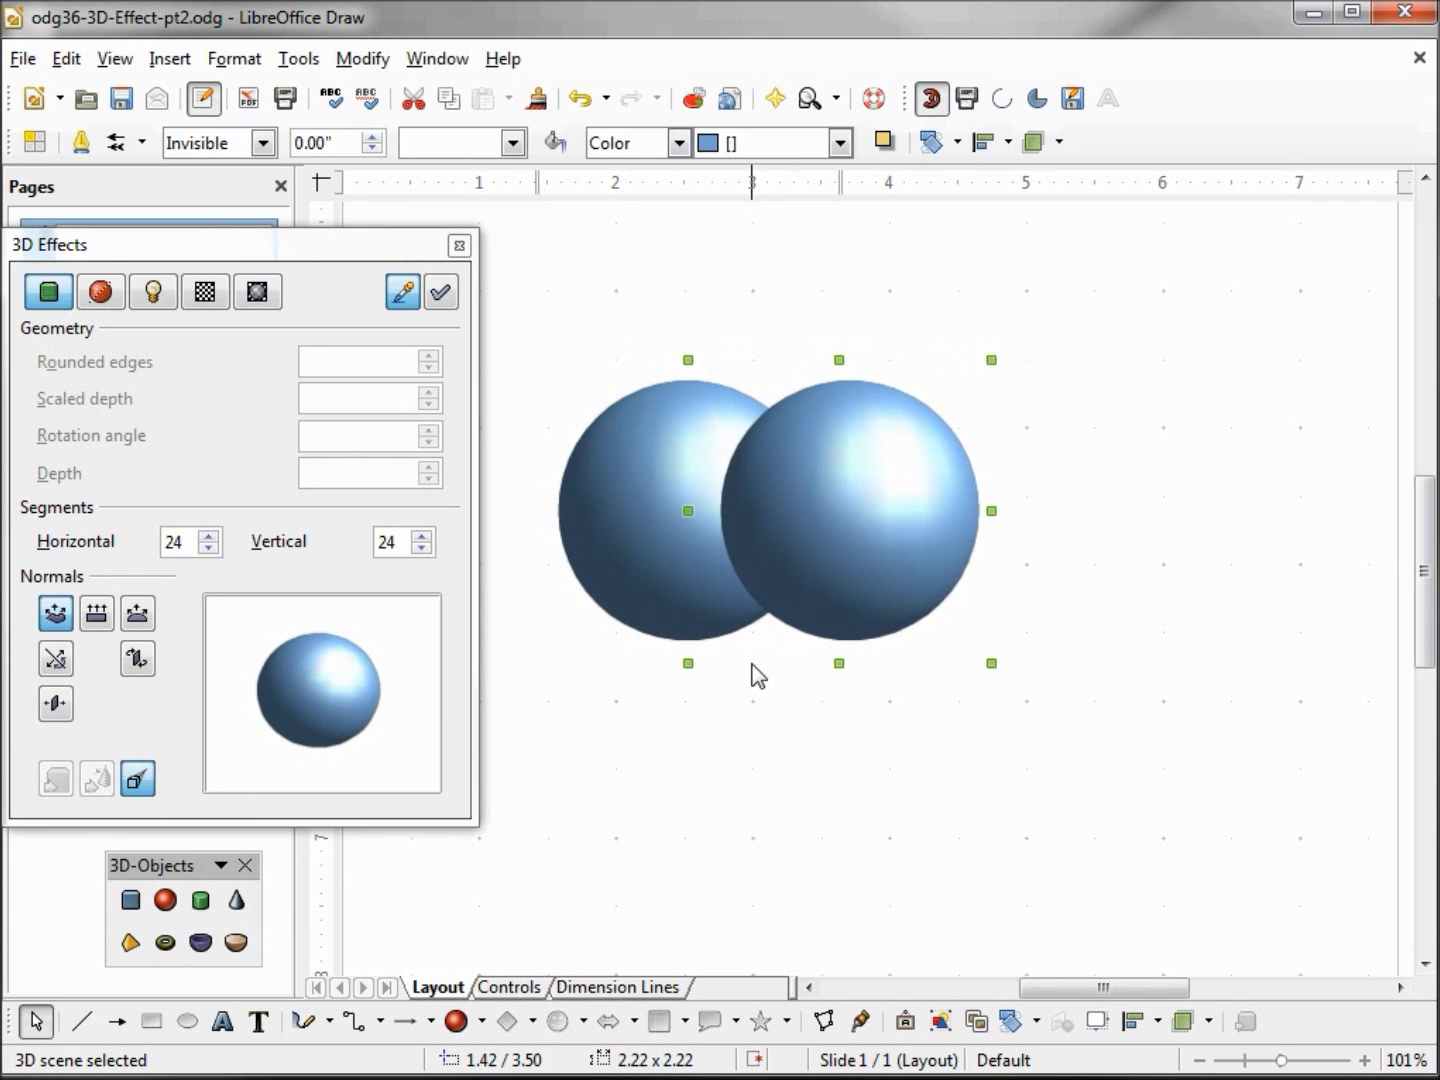
pyautogui.press('Right')
pyautogui.press('Right')
pyautogui.press('Right')
pyautogui.press('Right')
pyautogui.press('Right')
pyautogui.press('Right')
# - Add a third sphere copy and space all three spheres evenly in one row
pyautogui.moveTo(628, 496); pyautogui.dragTo(521, 492)
pyautogui.moveTo(887, 491); pyautogui.dragTo(828, 489)
pyautogui.moveTo(628, 490); pyautogui.dragTo(643, 492)
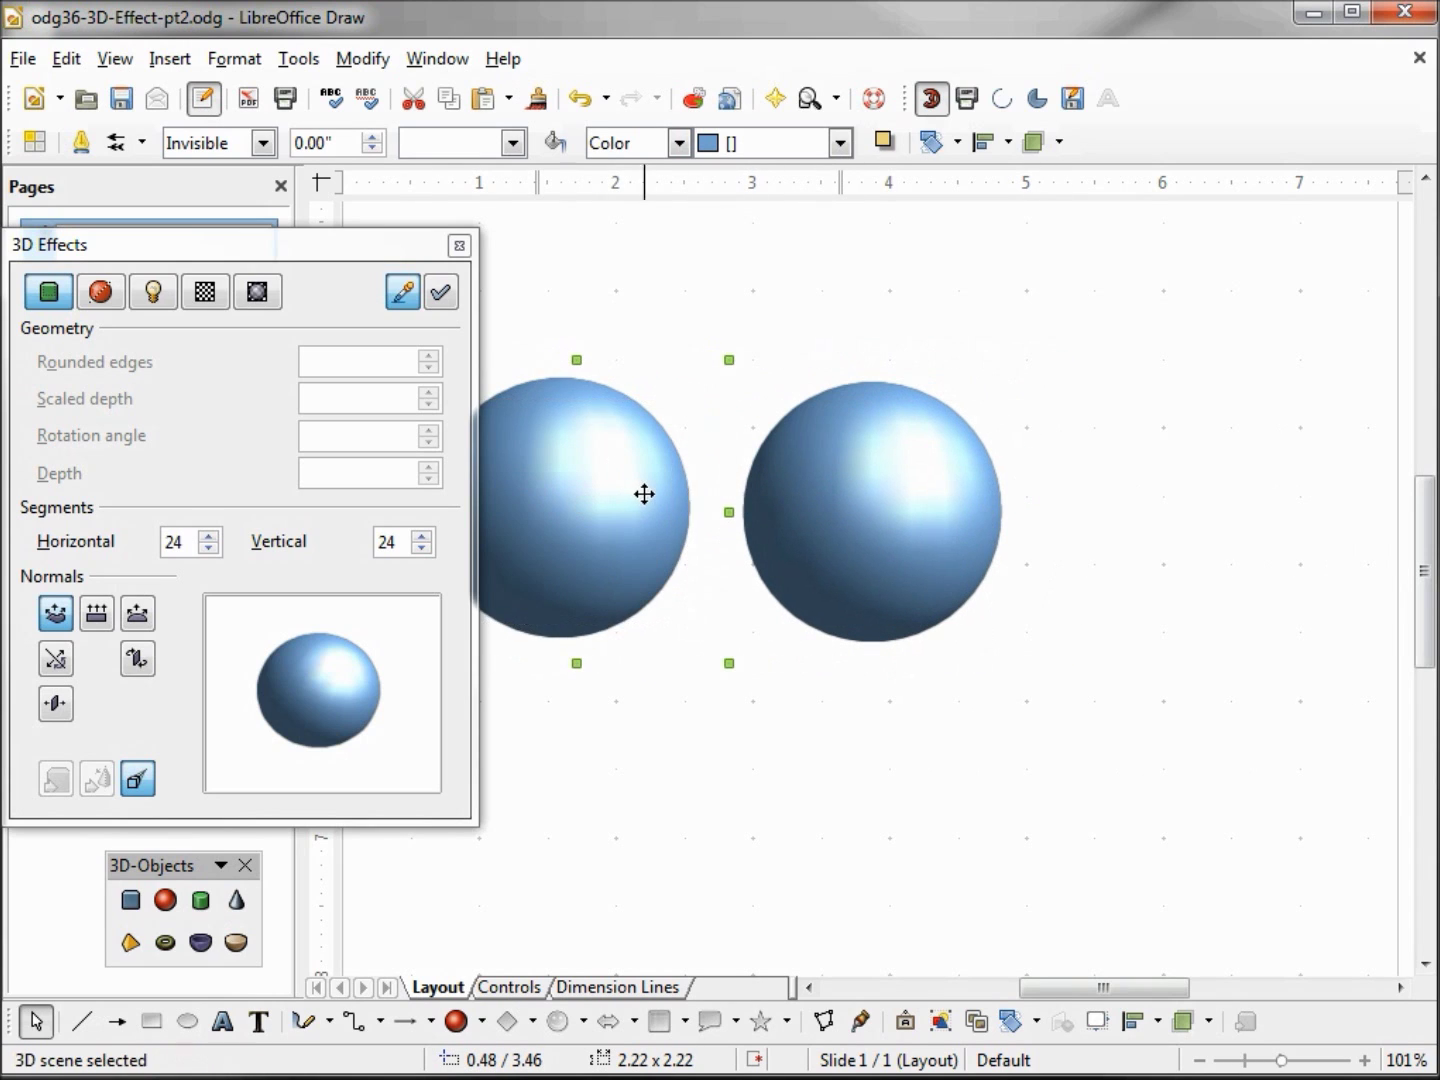
pyautogui.click(843, 495)
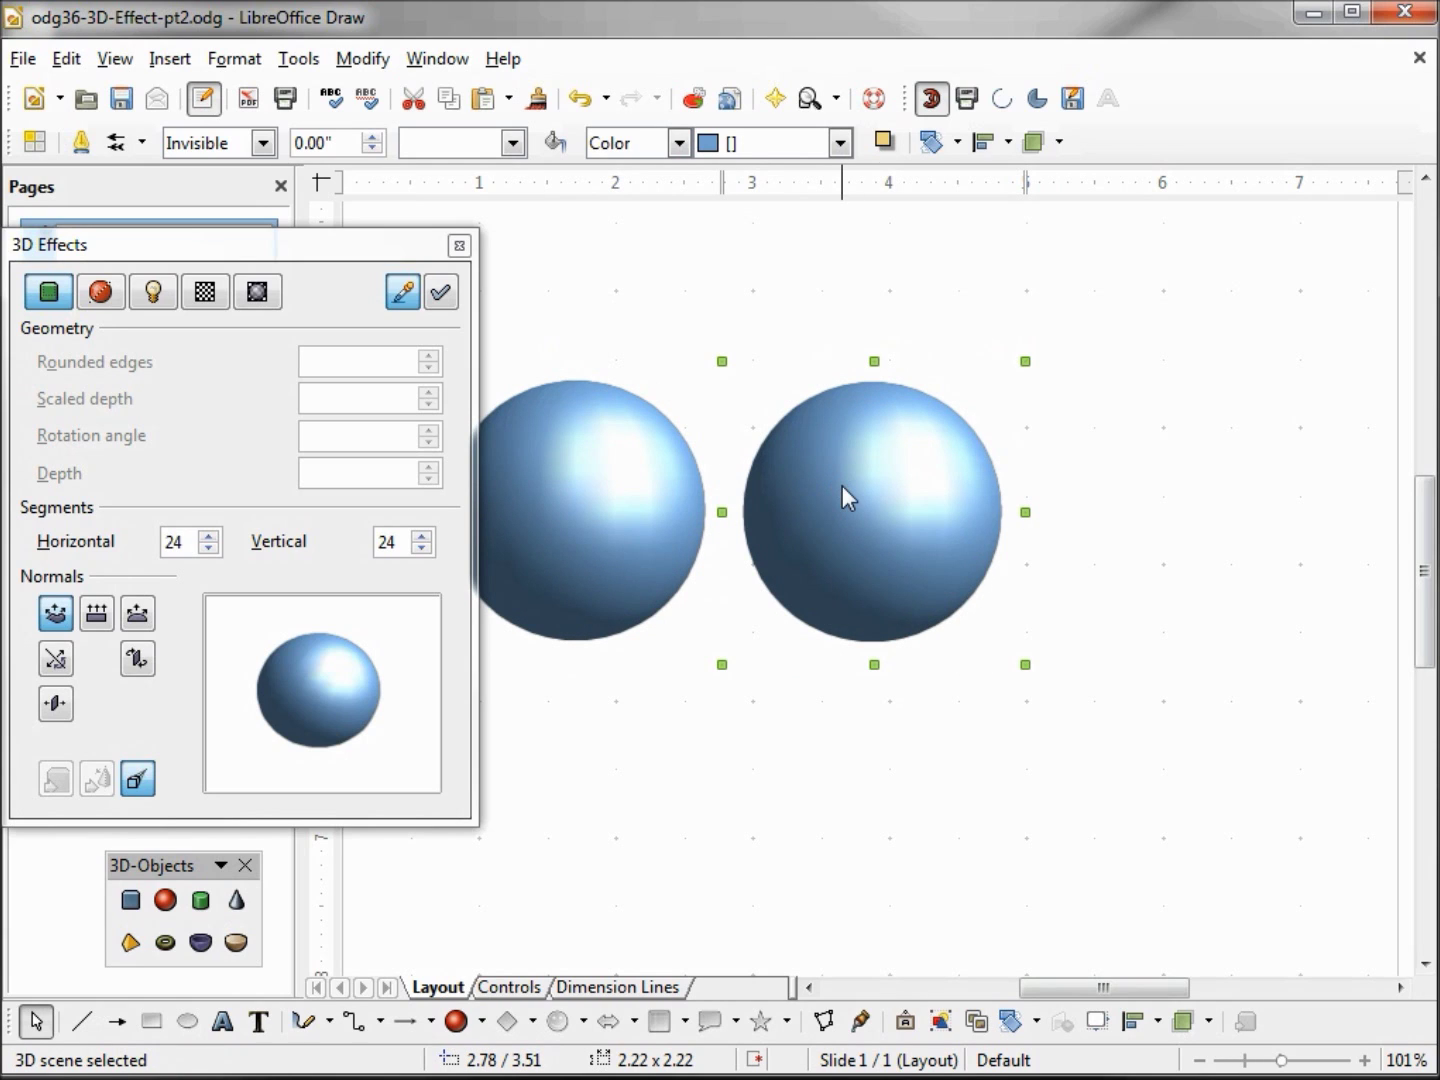
pyautogui.keyDown('ctrl'); pyautogui.moveTo(842, 498); pyautogui.dragTo(1194, 466); pyautogui.keyUp('ctrl')
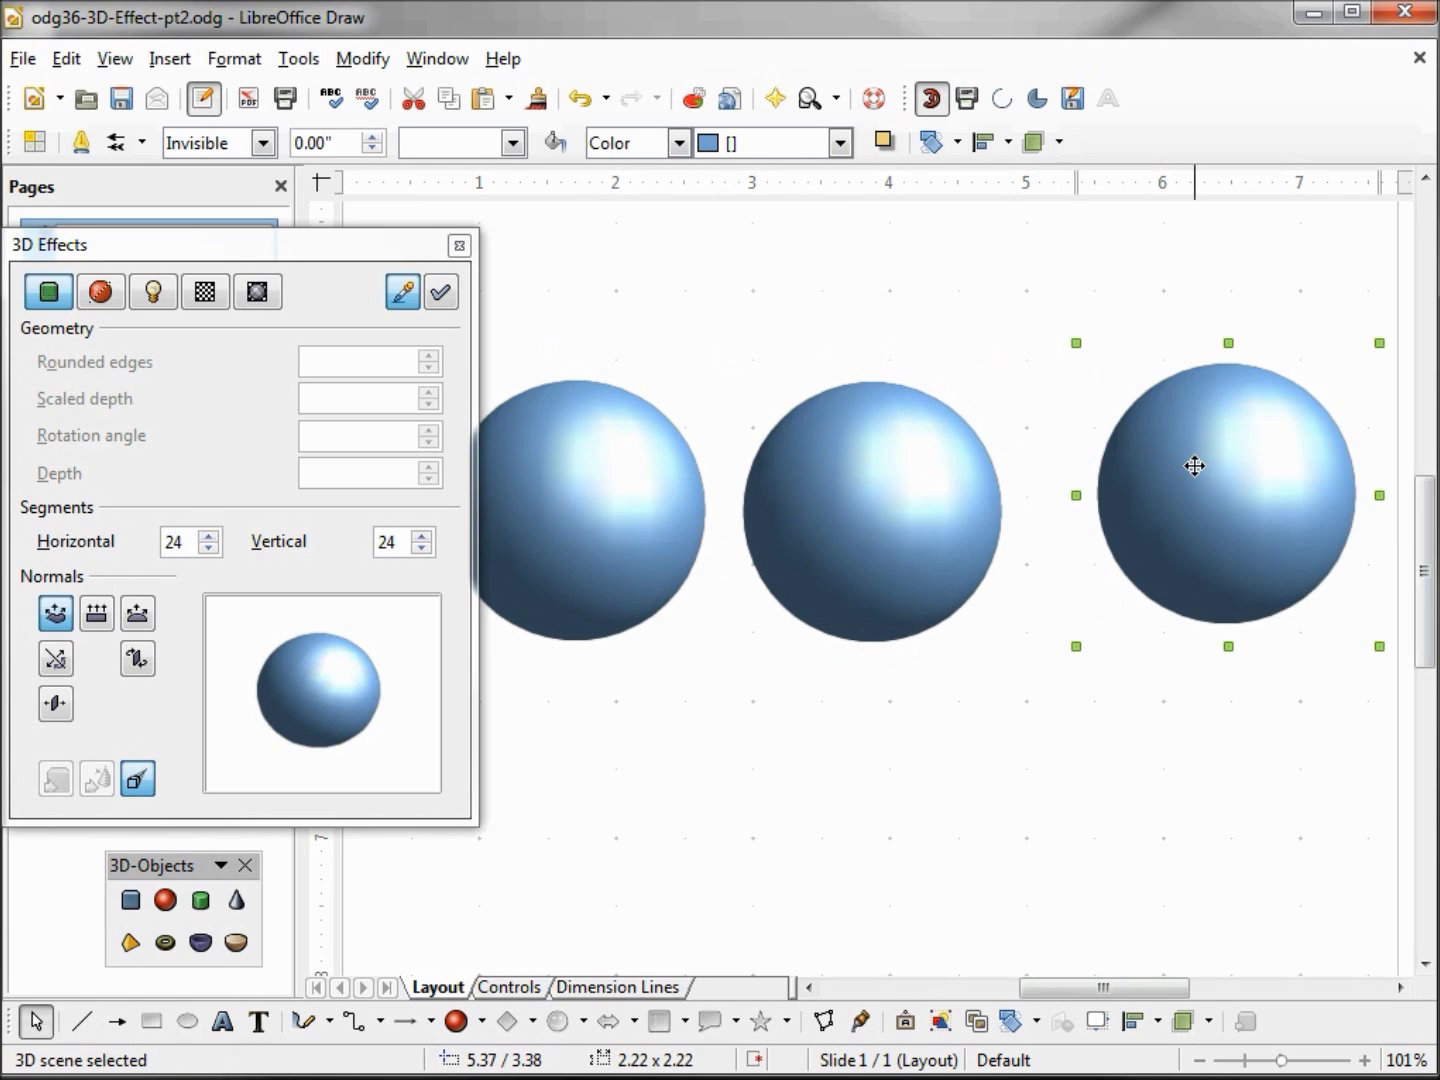
pyautogui.moveTo(919, 505); pyautogui.dragTo(975, 509)
pyautogui.moveTo(636, 498); pyautogui.dragTo(678, 500)
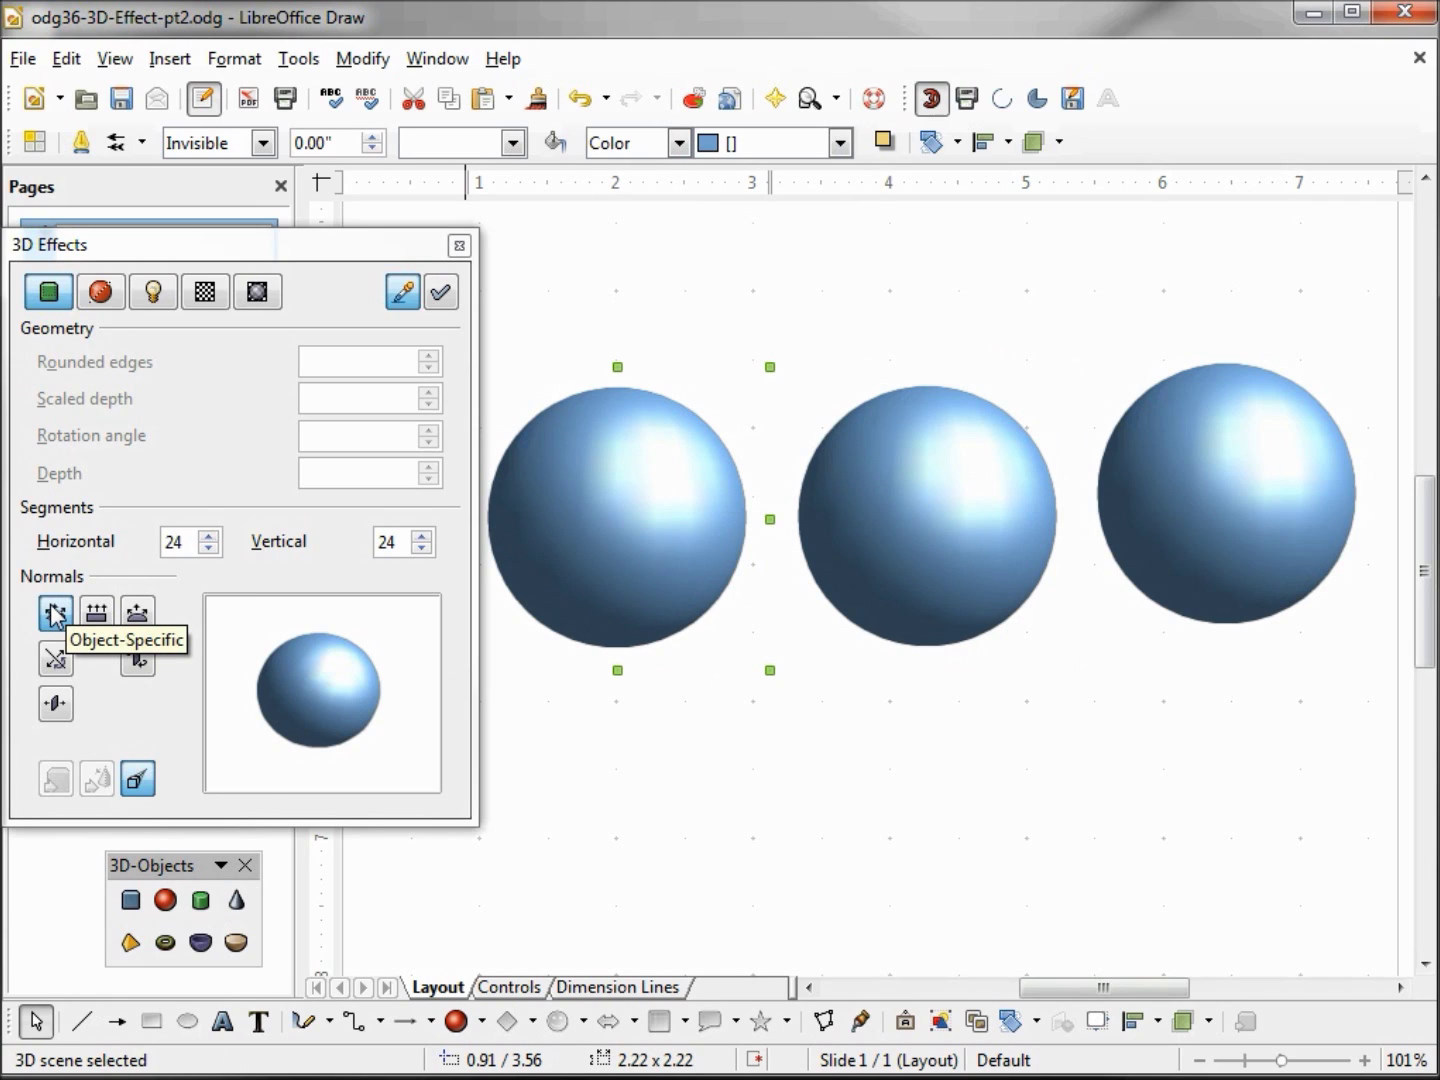
# - Give the right sphere spherical normals
pyautogui.click(1271, 494)
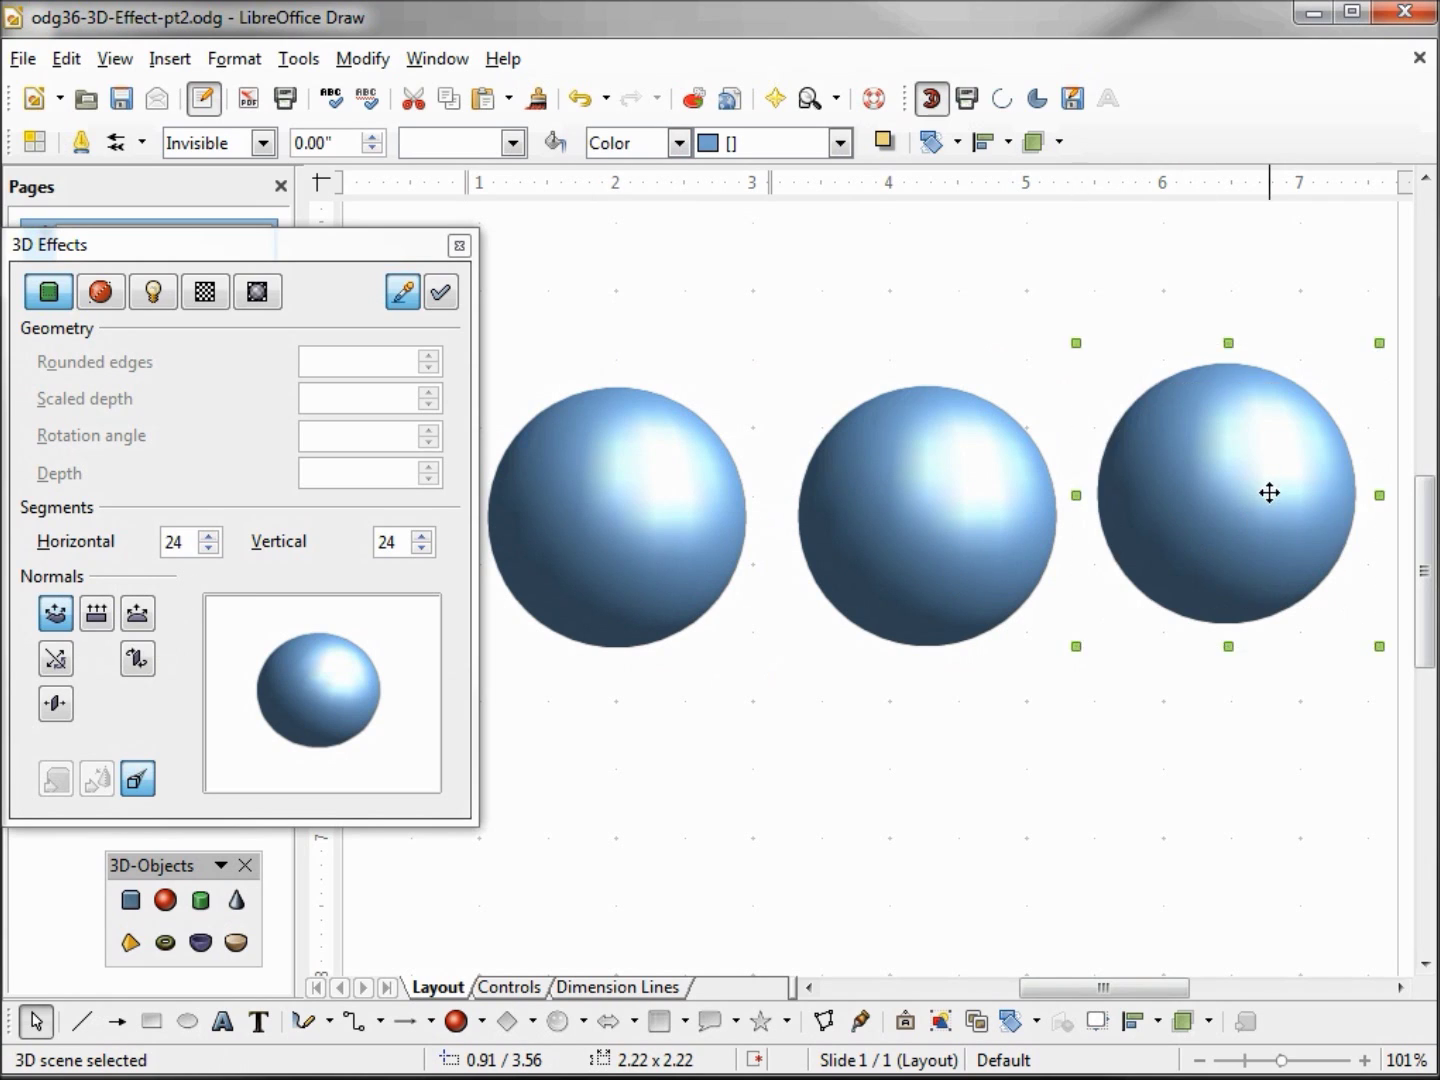
pyautogui.click(142, 618)
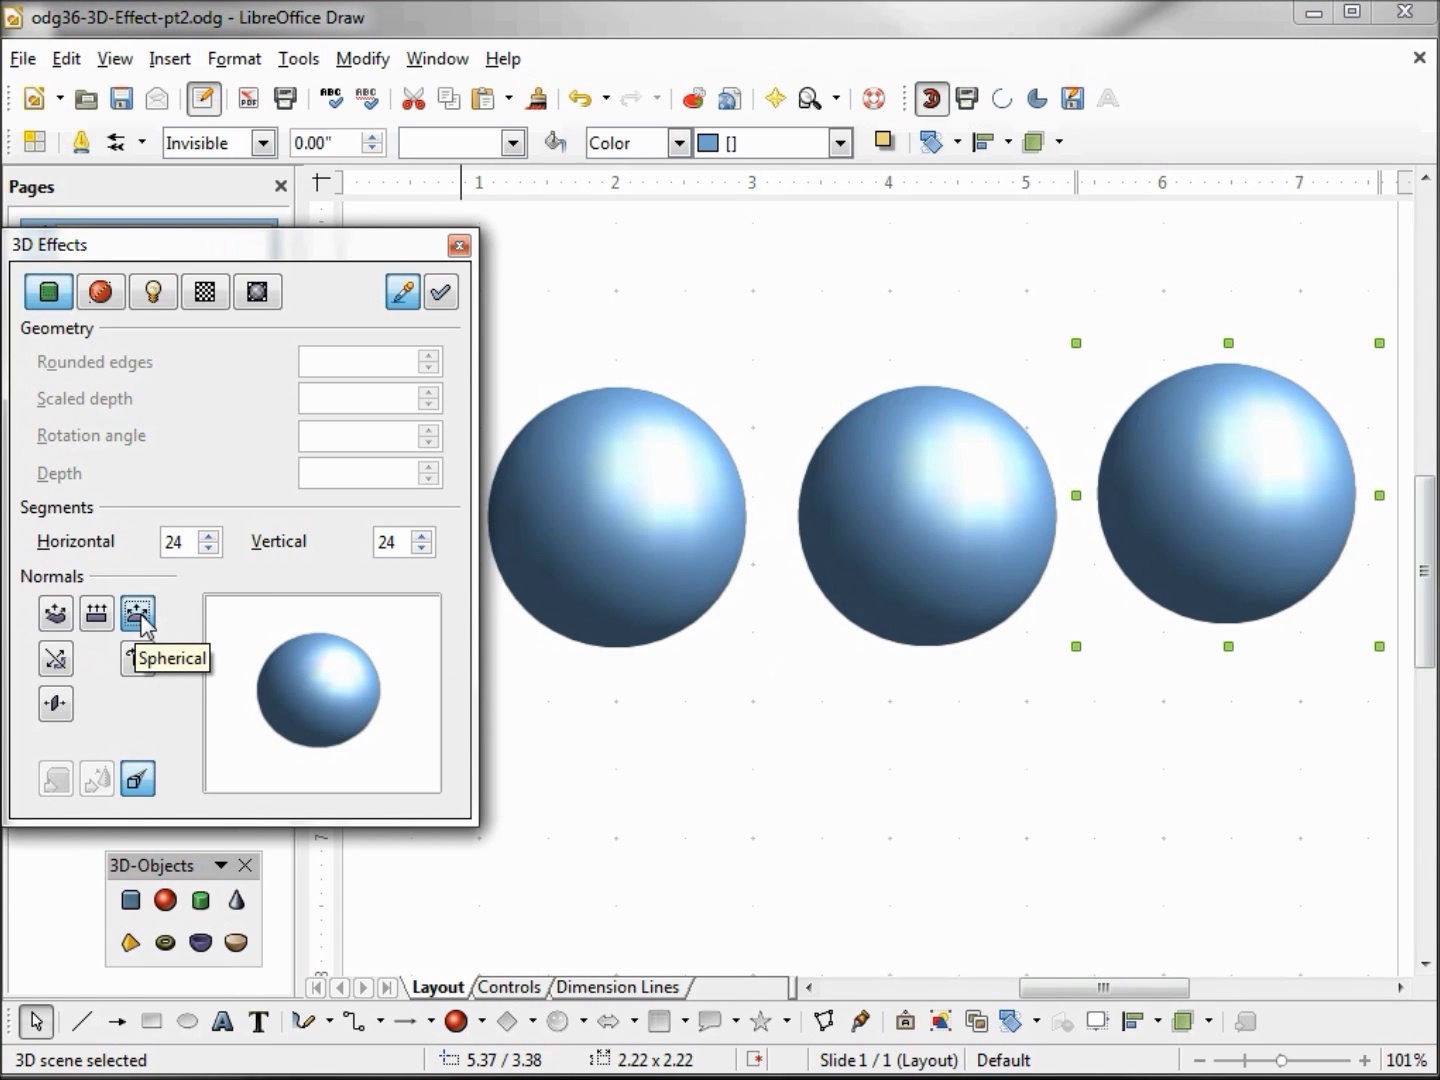
pyautogui.click(440, 296)
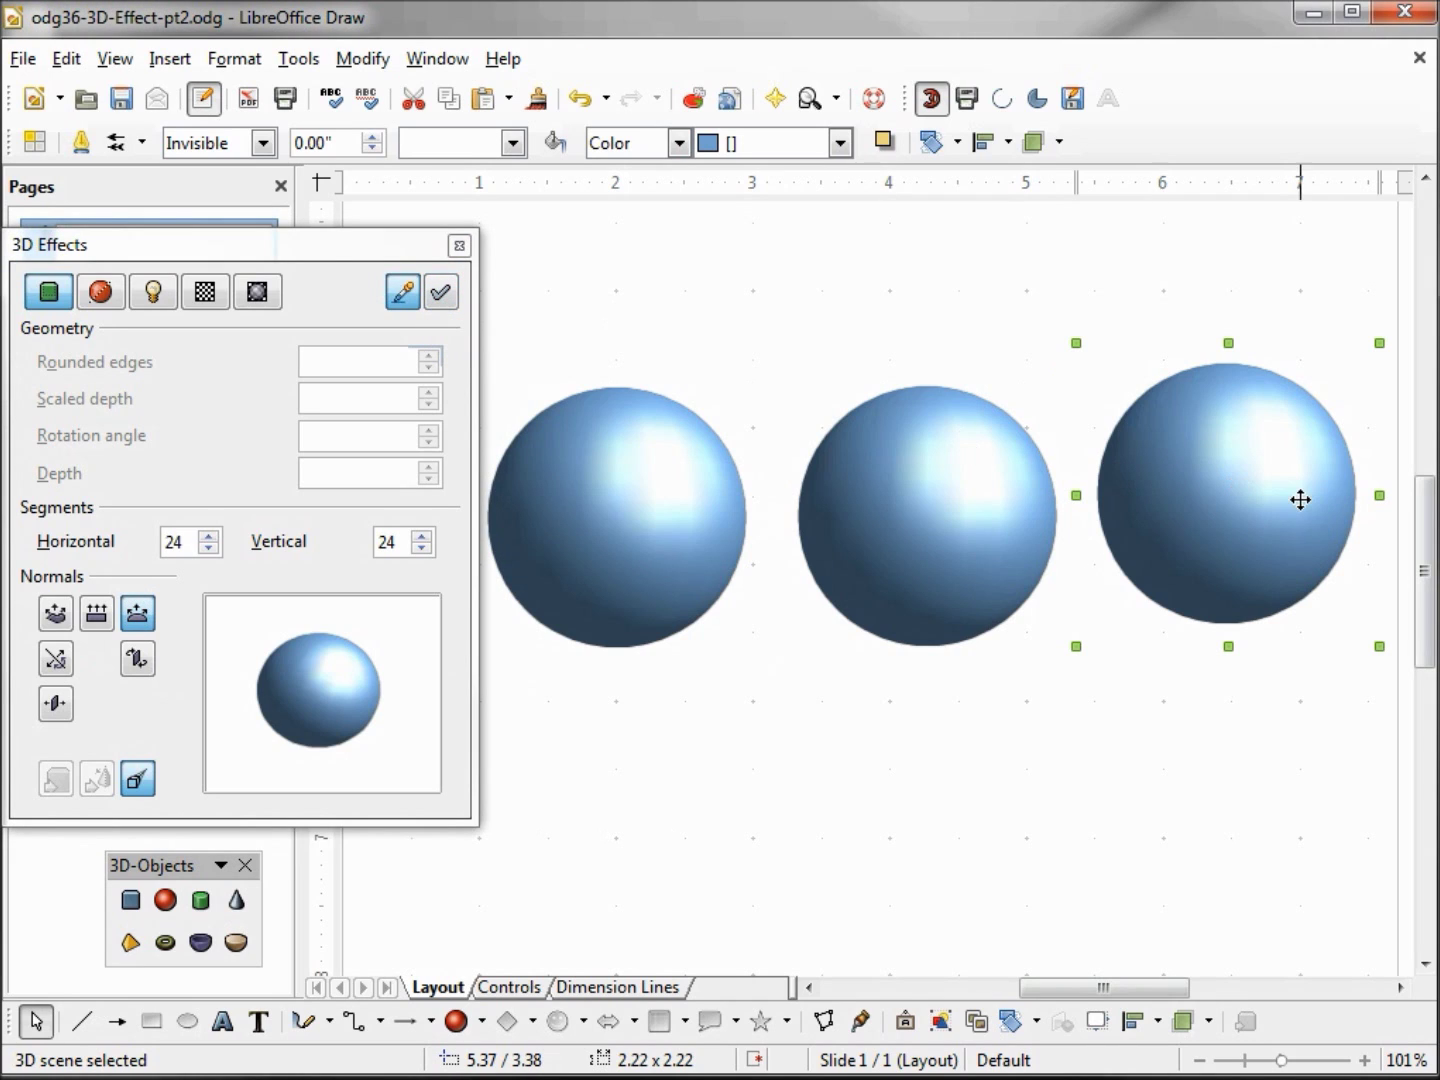
# - Give the middle sphere flat normals for faceted shading
pyautogui.click(940, 509)
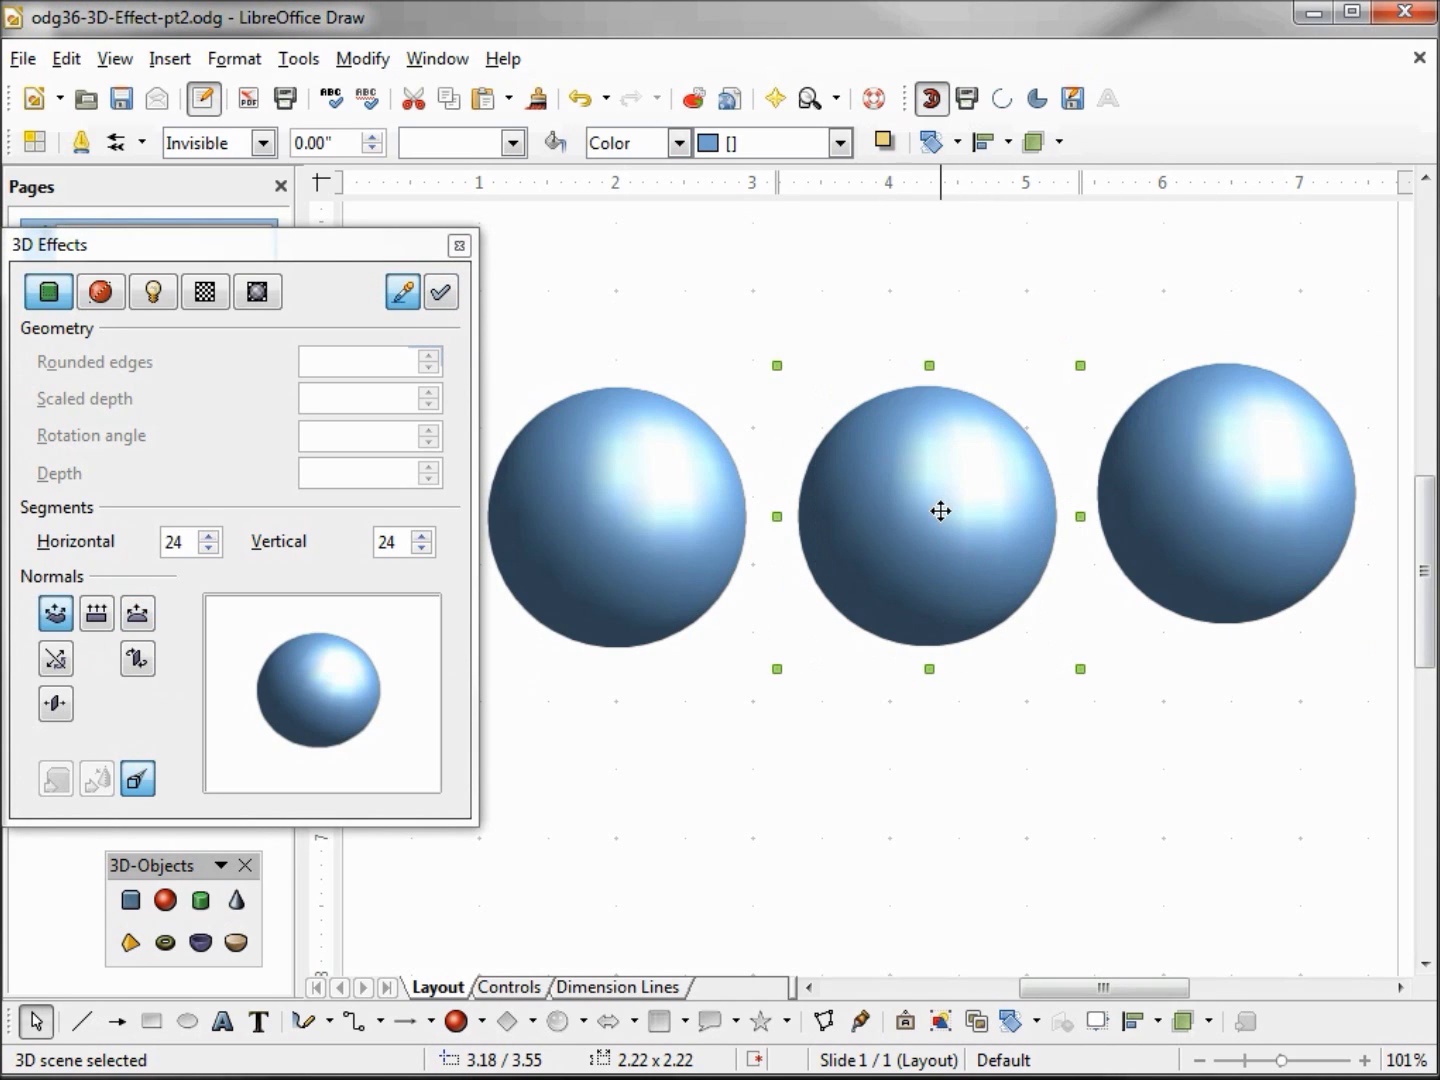
pyautogui.click(98, 616)
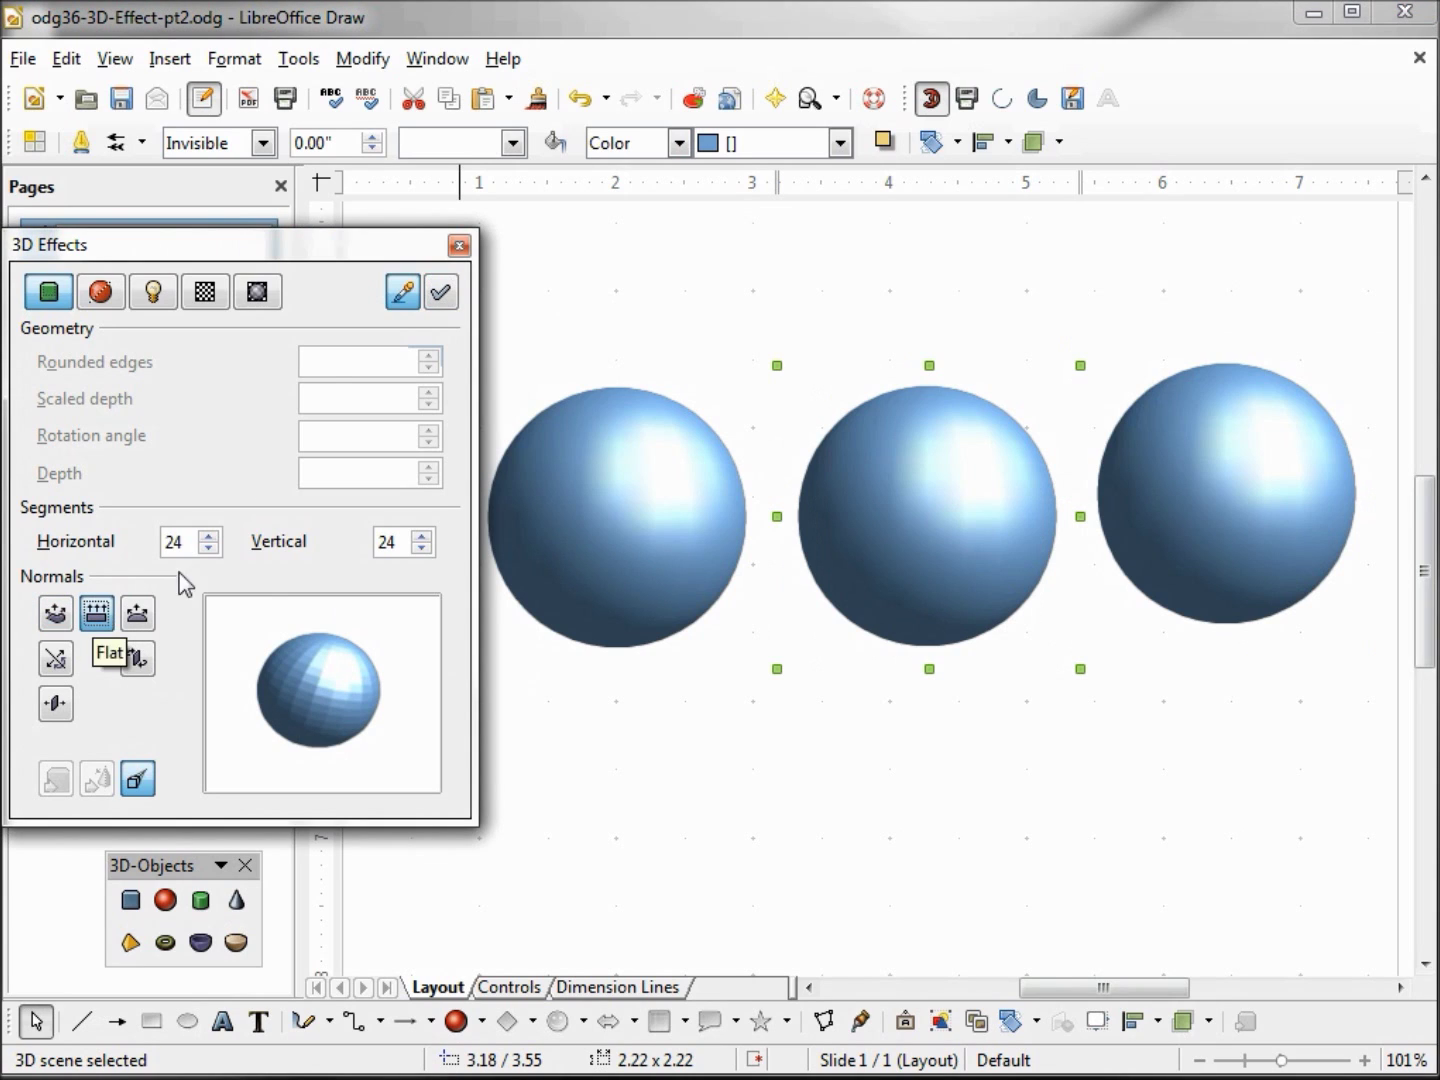
pyautogui.click(441, 293)
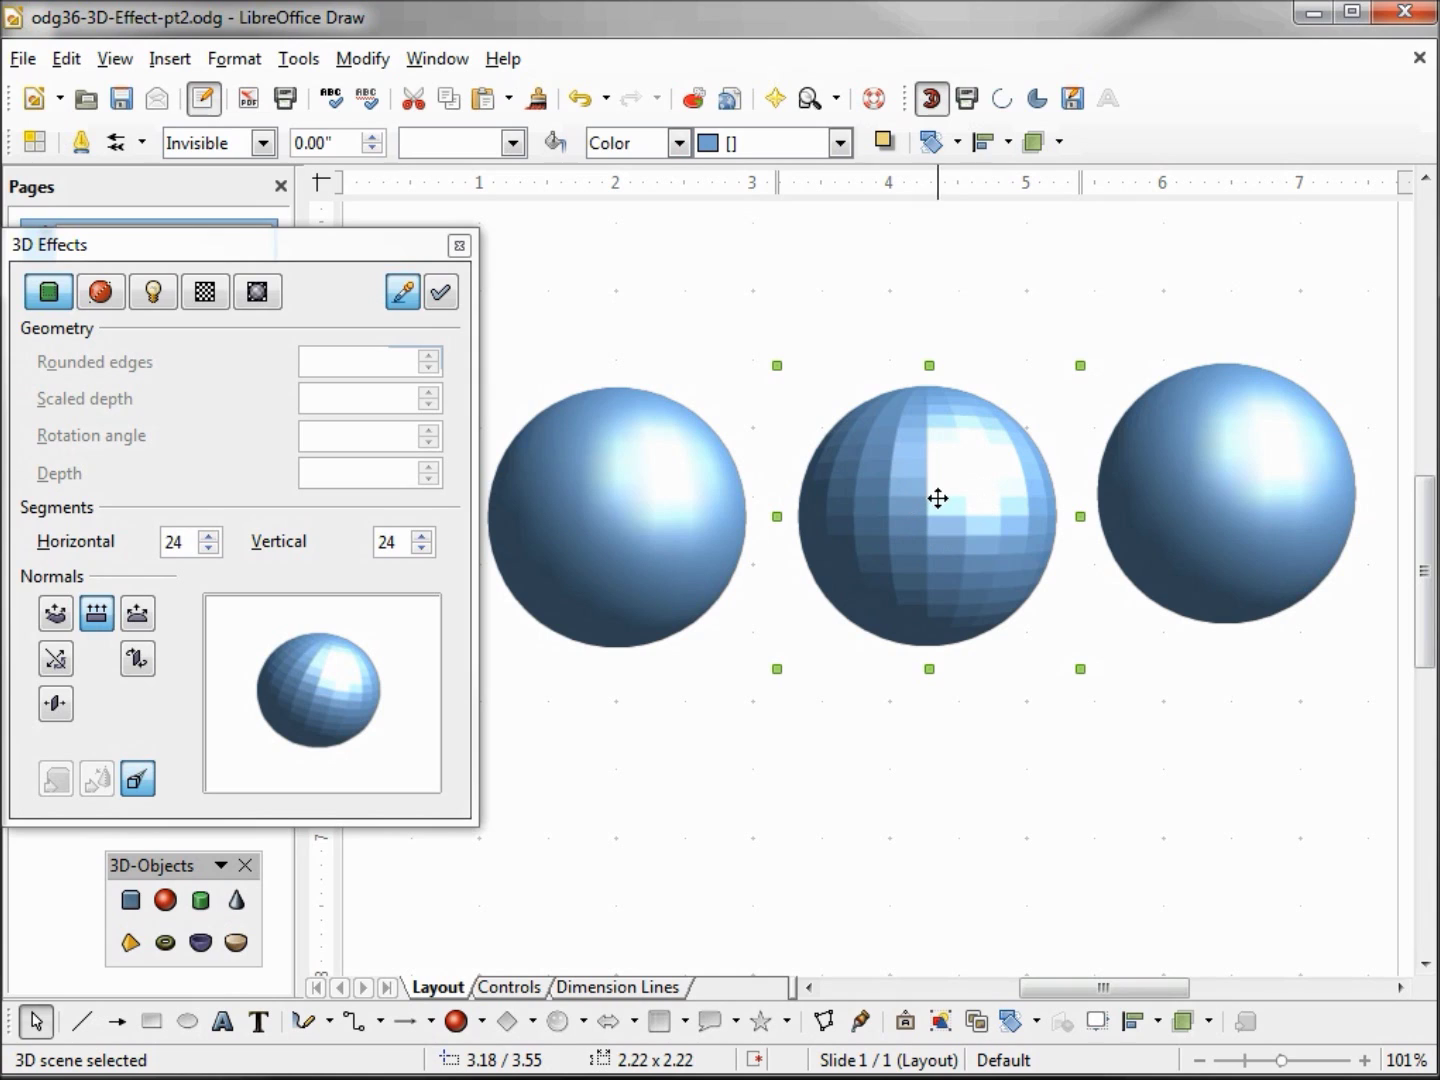
pyautogui.click(187, 541)
# - Apply 8 horizontal and 6 vertical segments to the currently selected middle sphere
pyautogui.moveTo(187, 541); pyautogui.dragTo(165, 542)
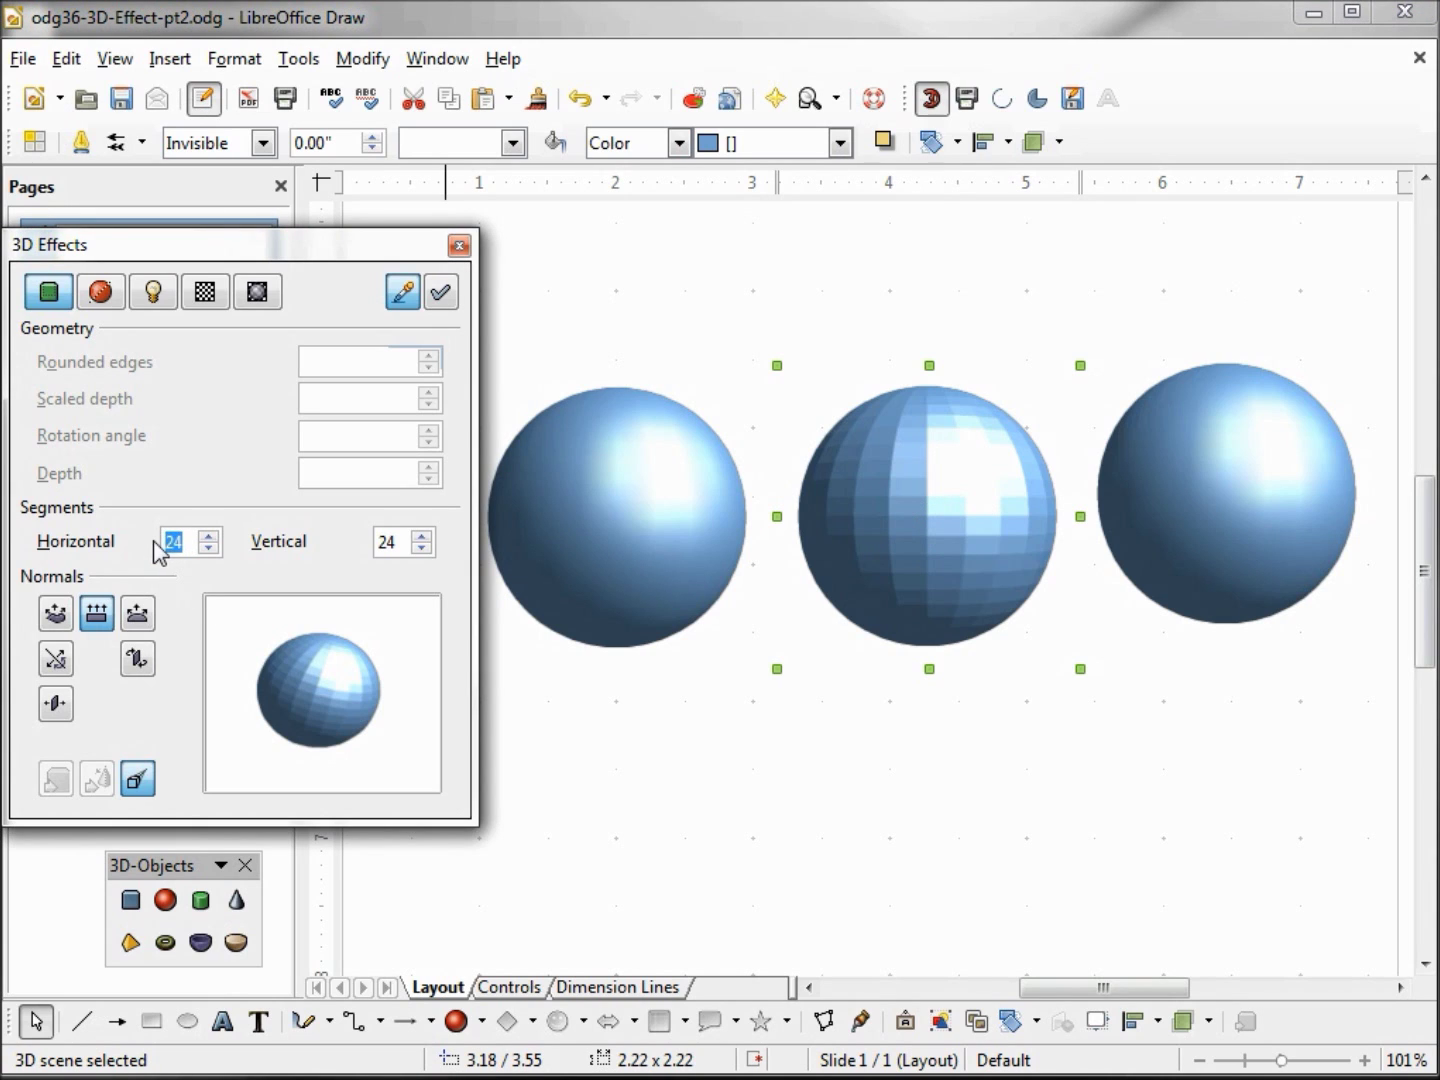
pyautogui.write('8')
pyautogui.moveTo(398, 542); pyautogui.dragTo(375, 548)
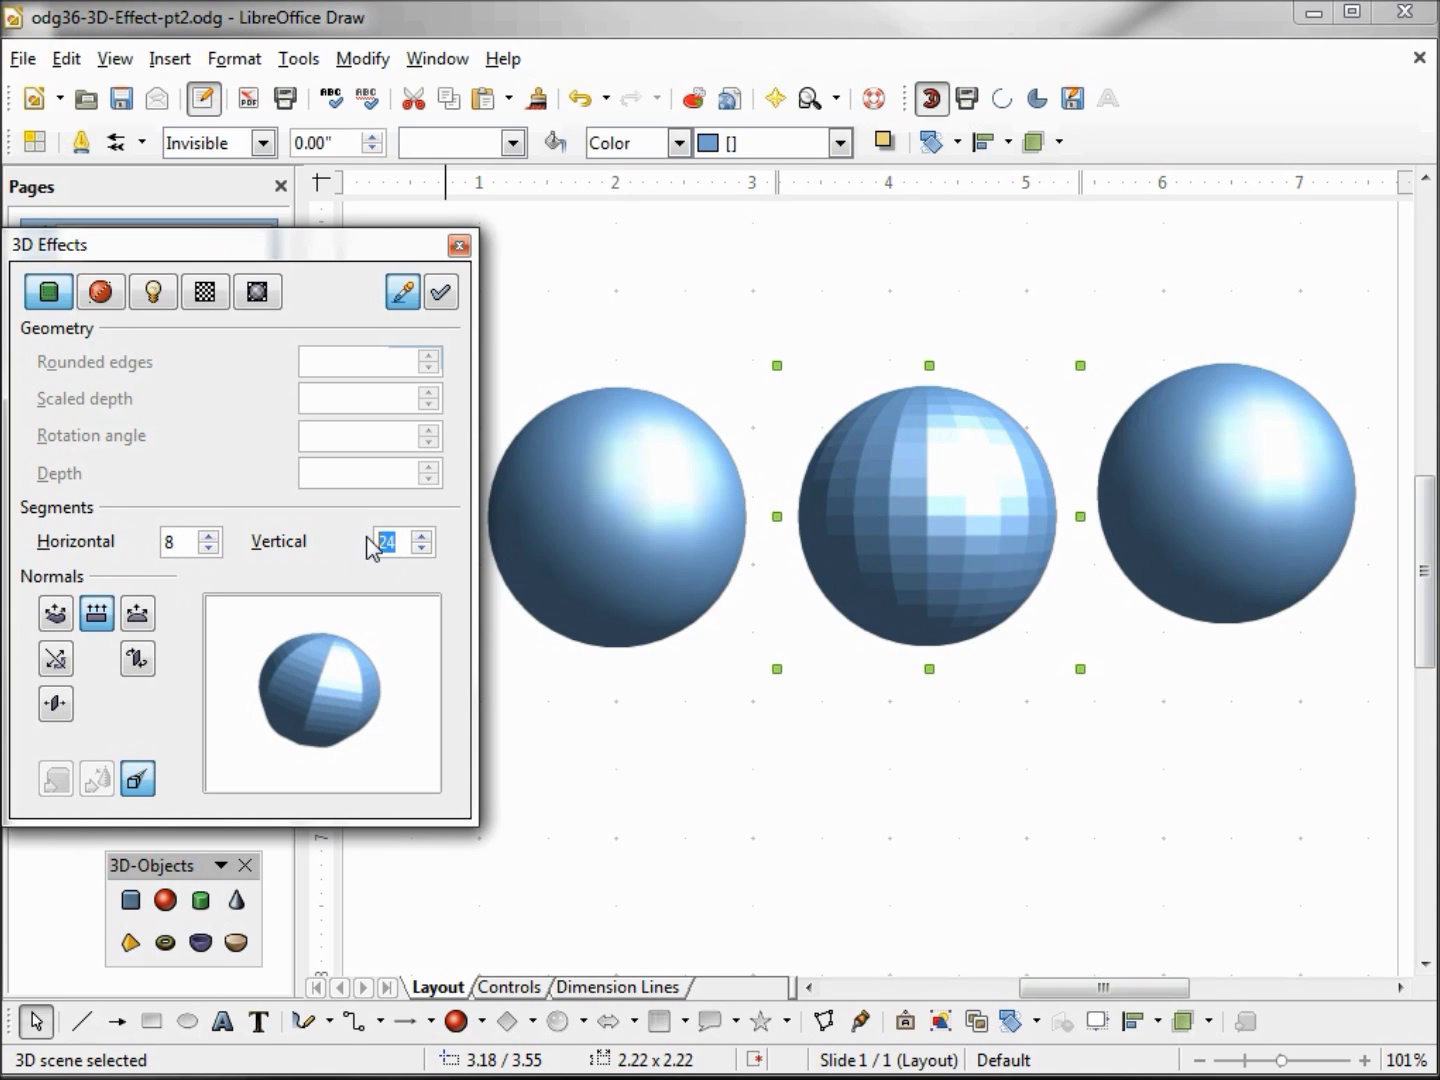
pyautogui.write('6')
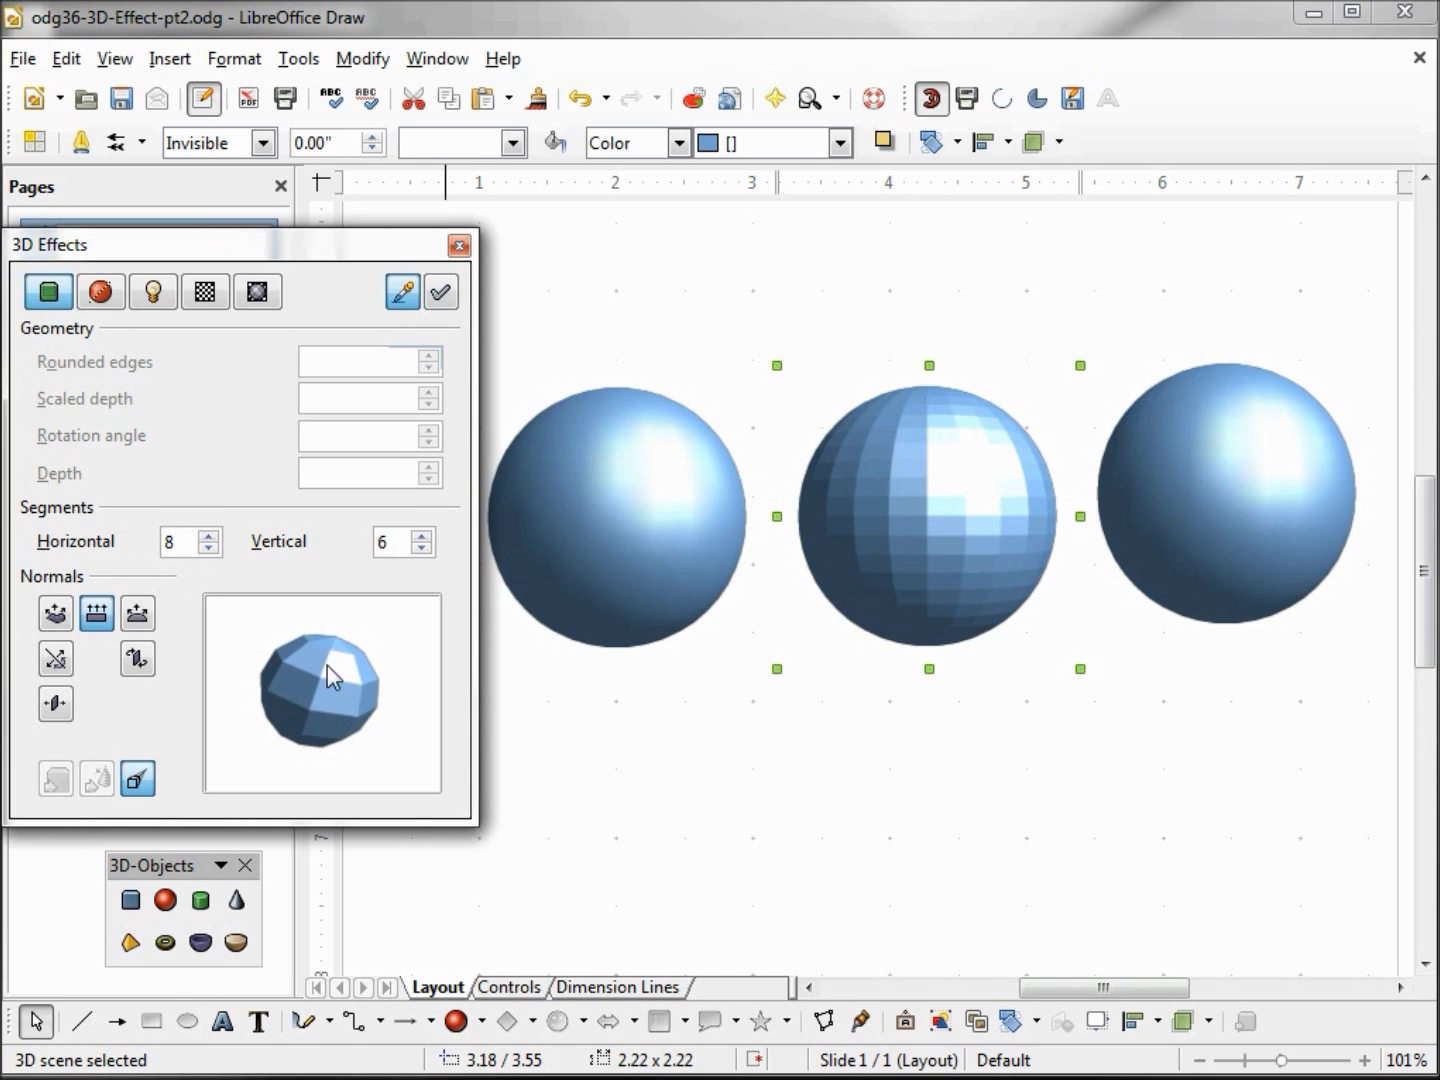
pyautogui.click(442, 296)
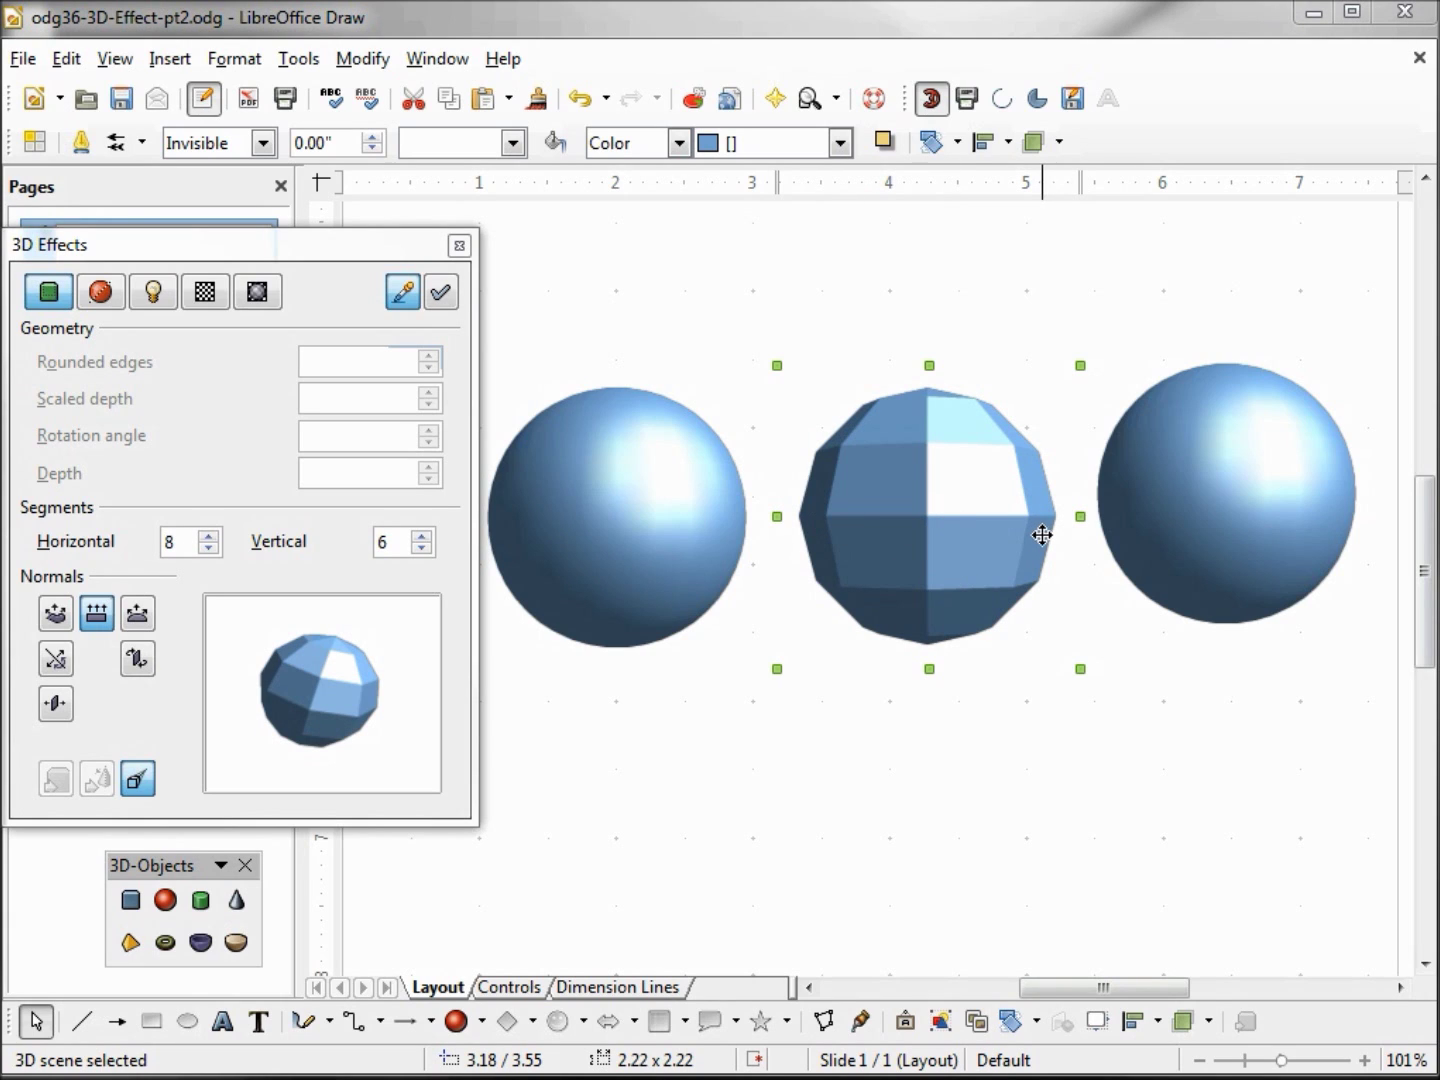
# - Give the right sphere 8 horizontal and 6 vertical segments
pyautogui.click(1235, 487)
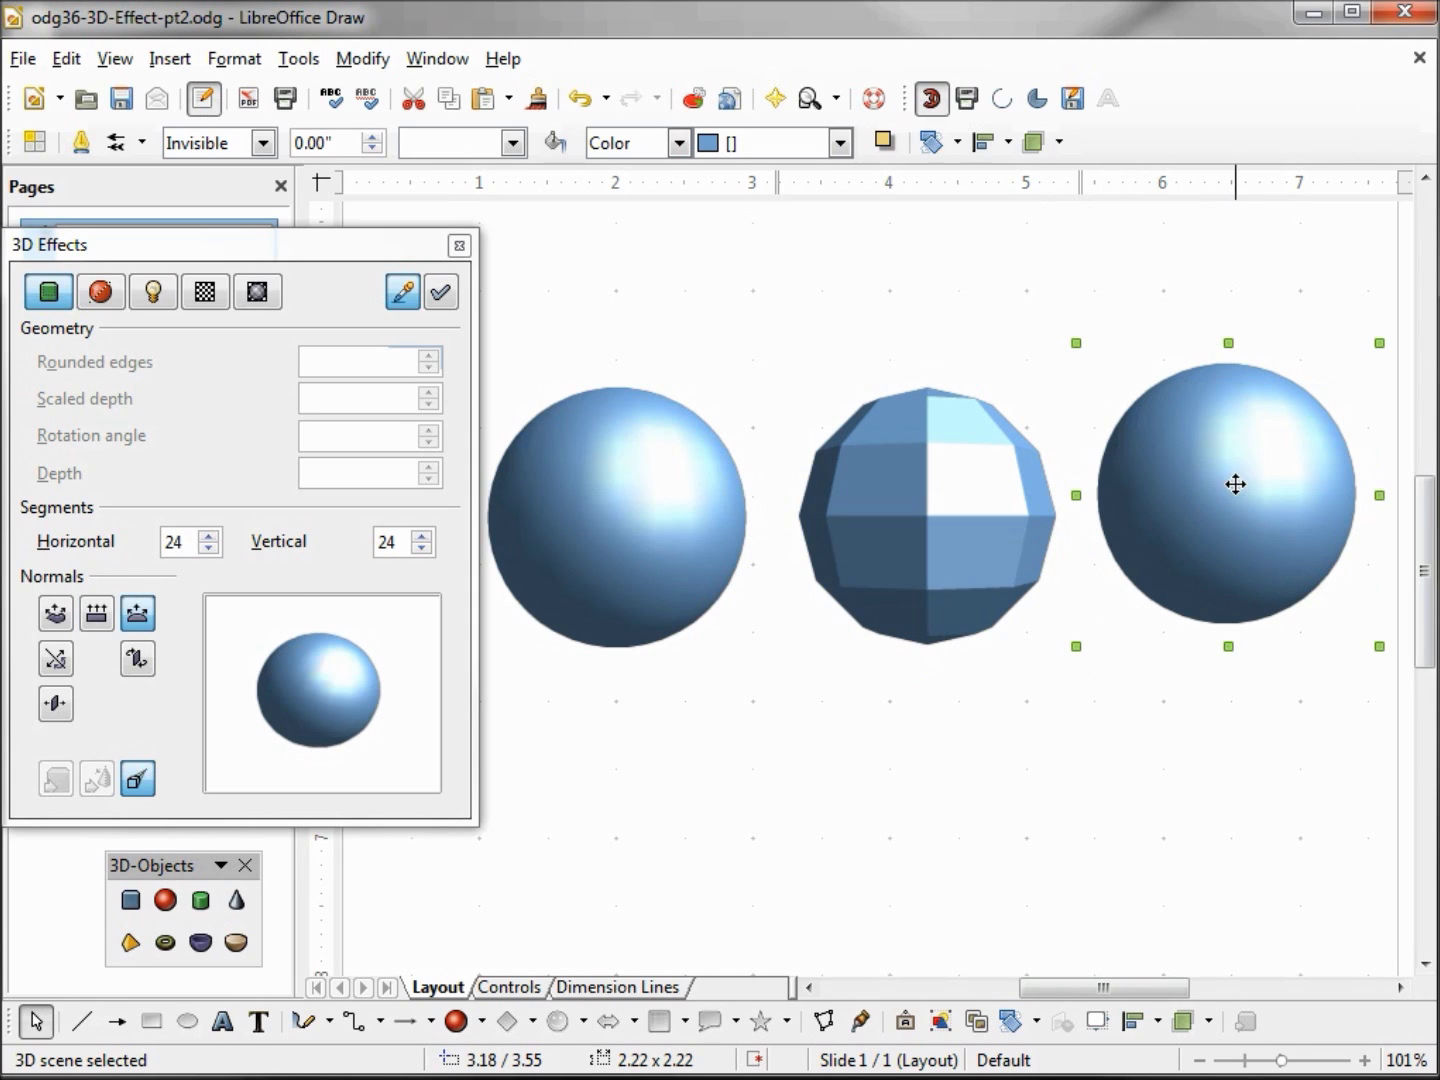
pyautogui.click(138, 536)
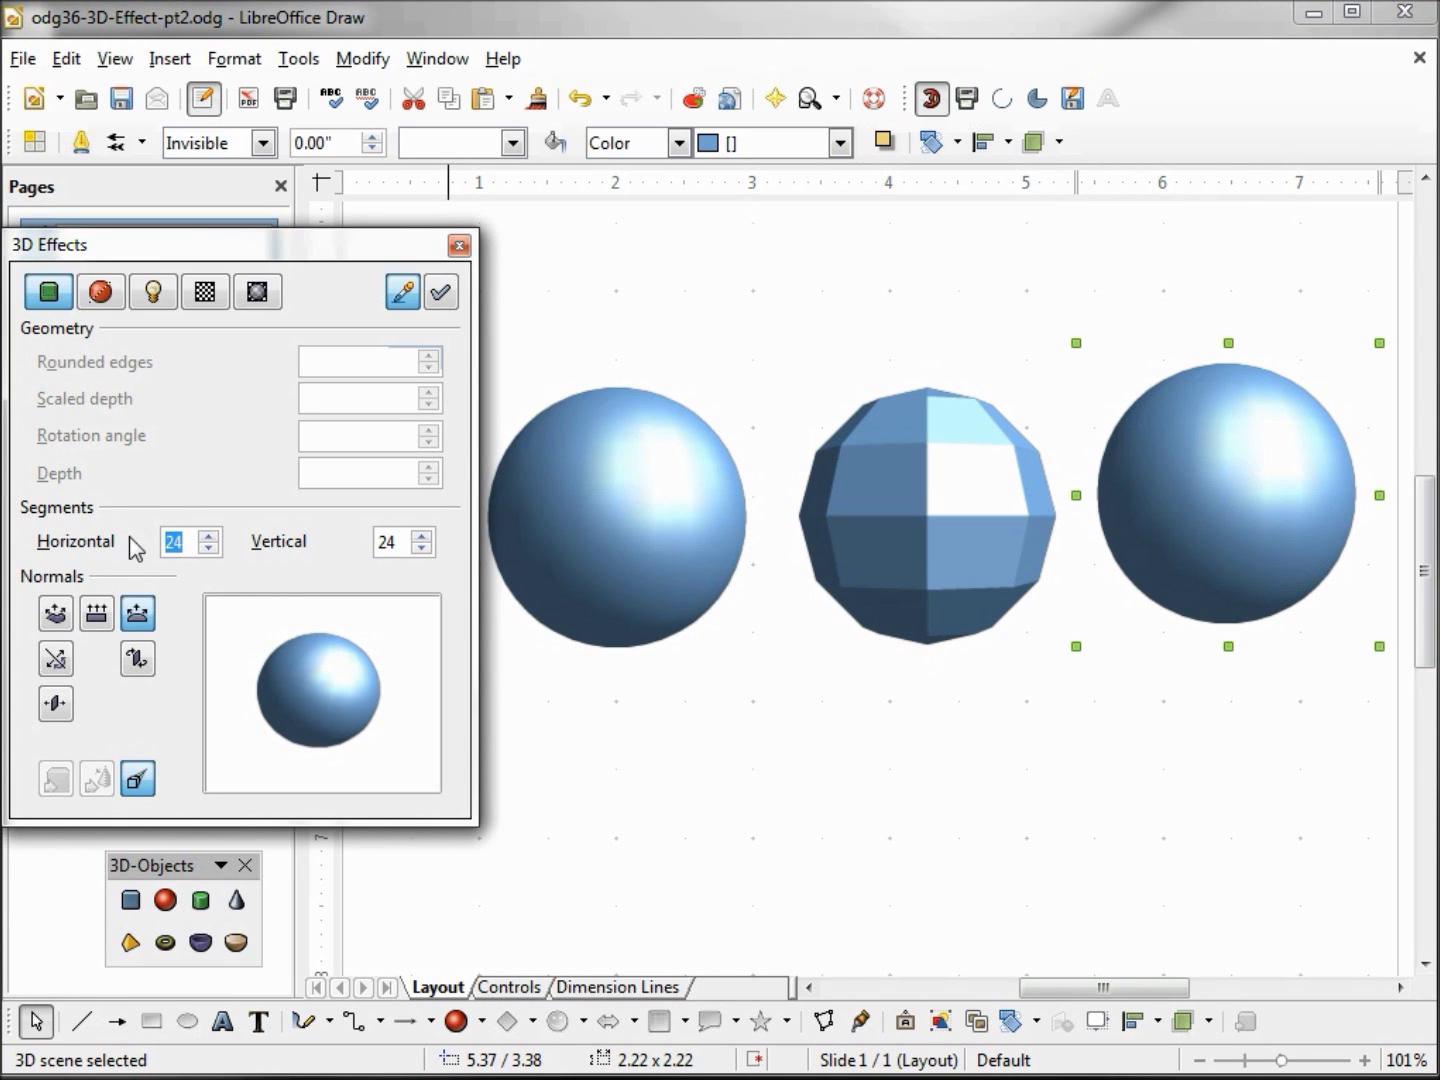
pyautogui.write('8')
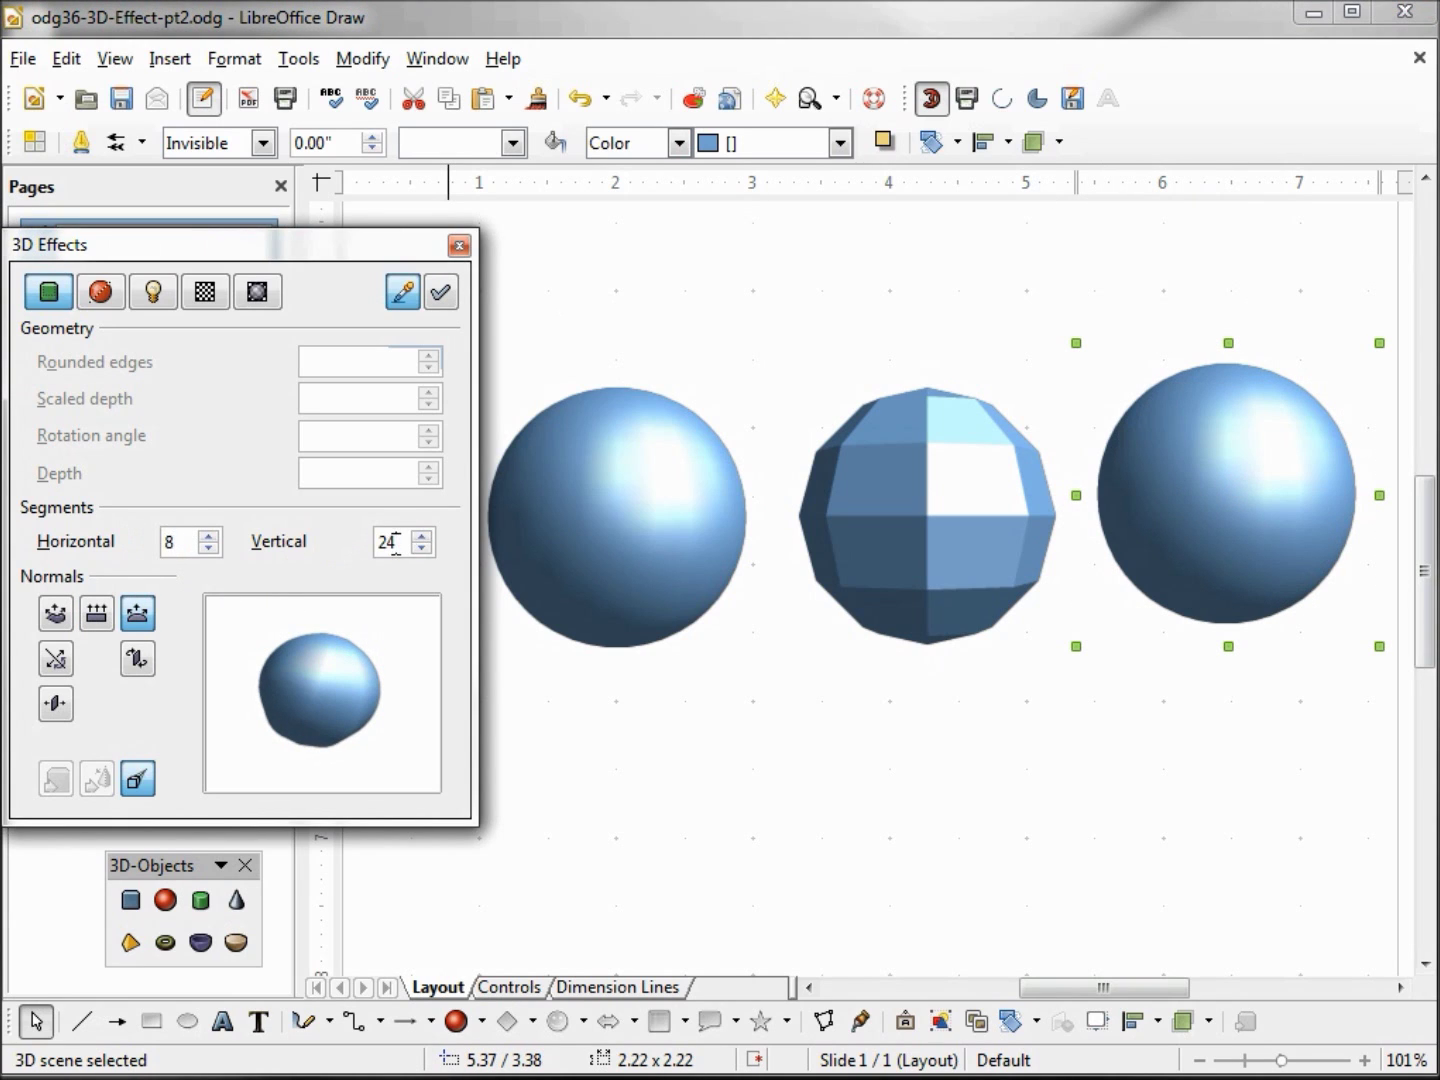
pyautogui.moveTo(397, 541); pyautogui.dragTo(364, 555)
pyautogui.write('6')
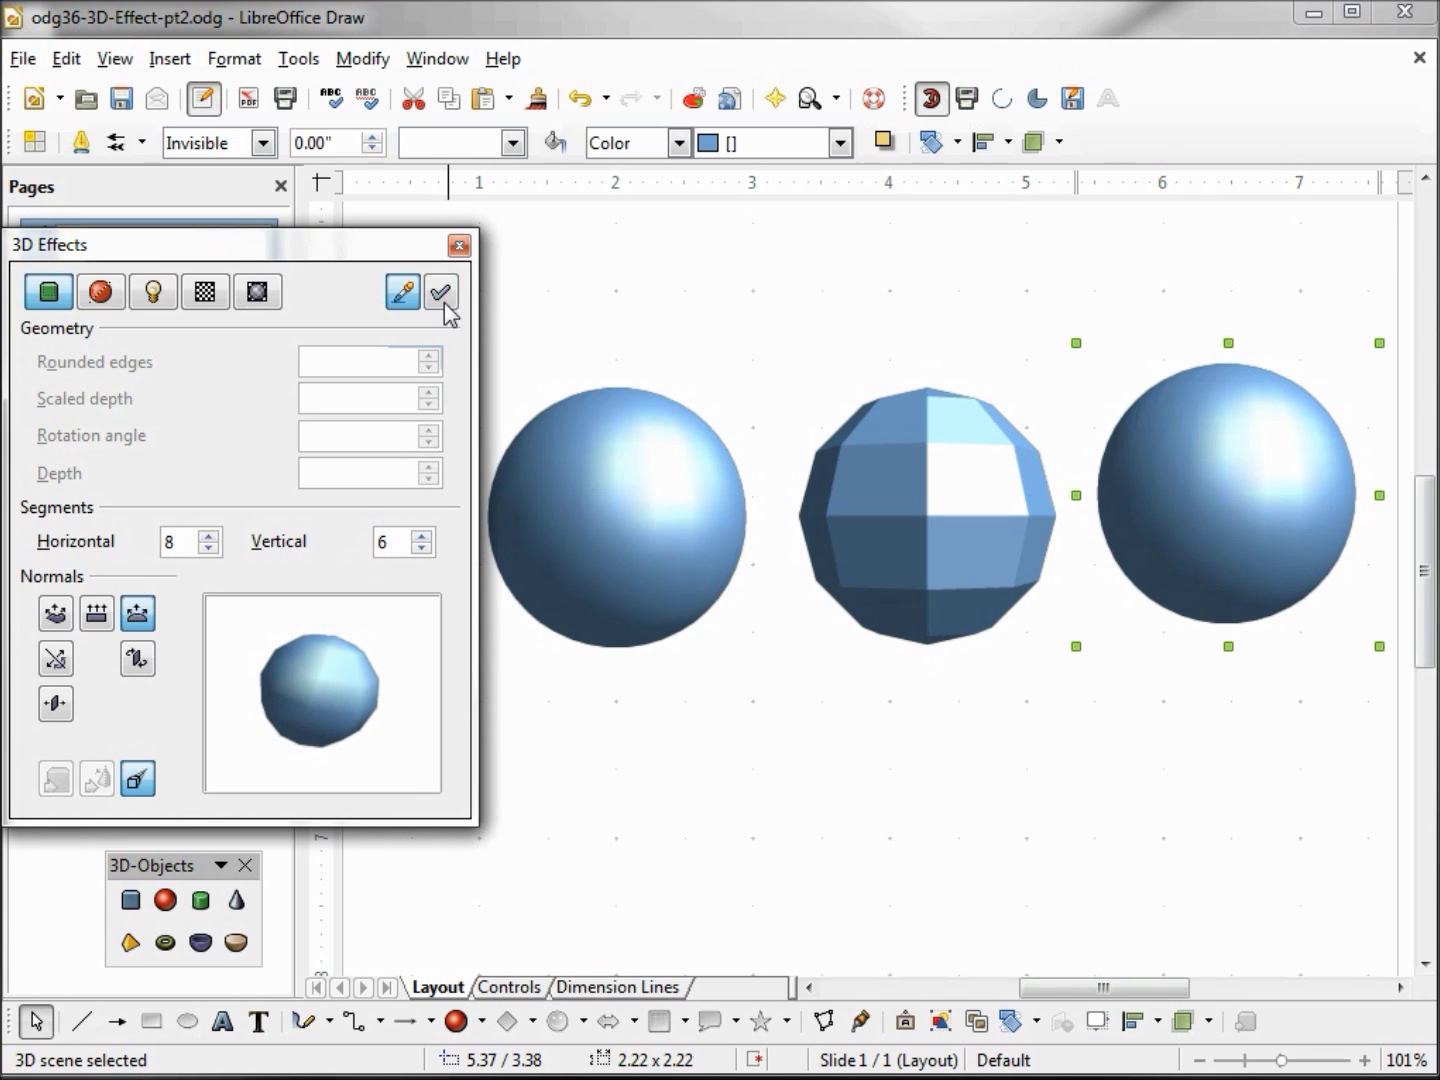
pyautogui.click(441, 292)
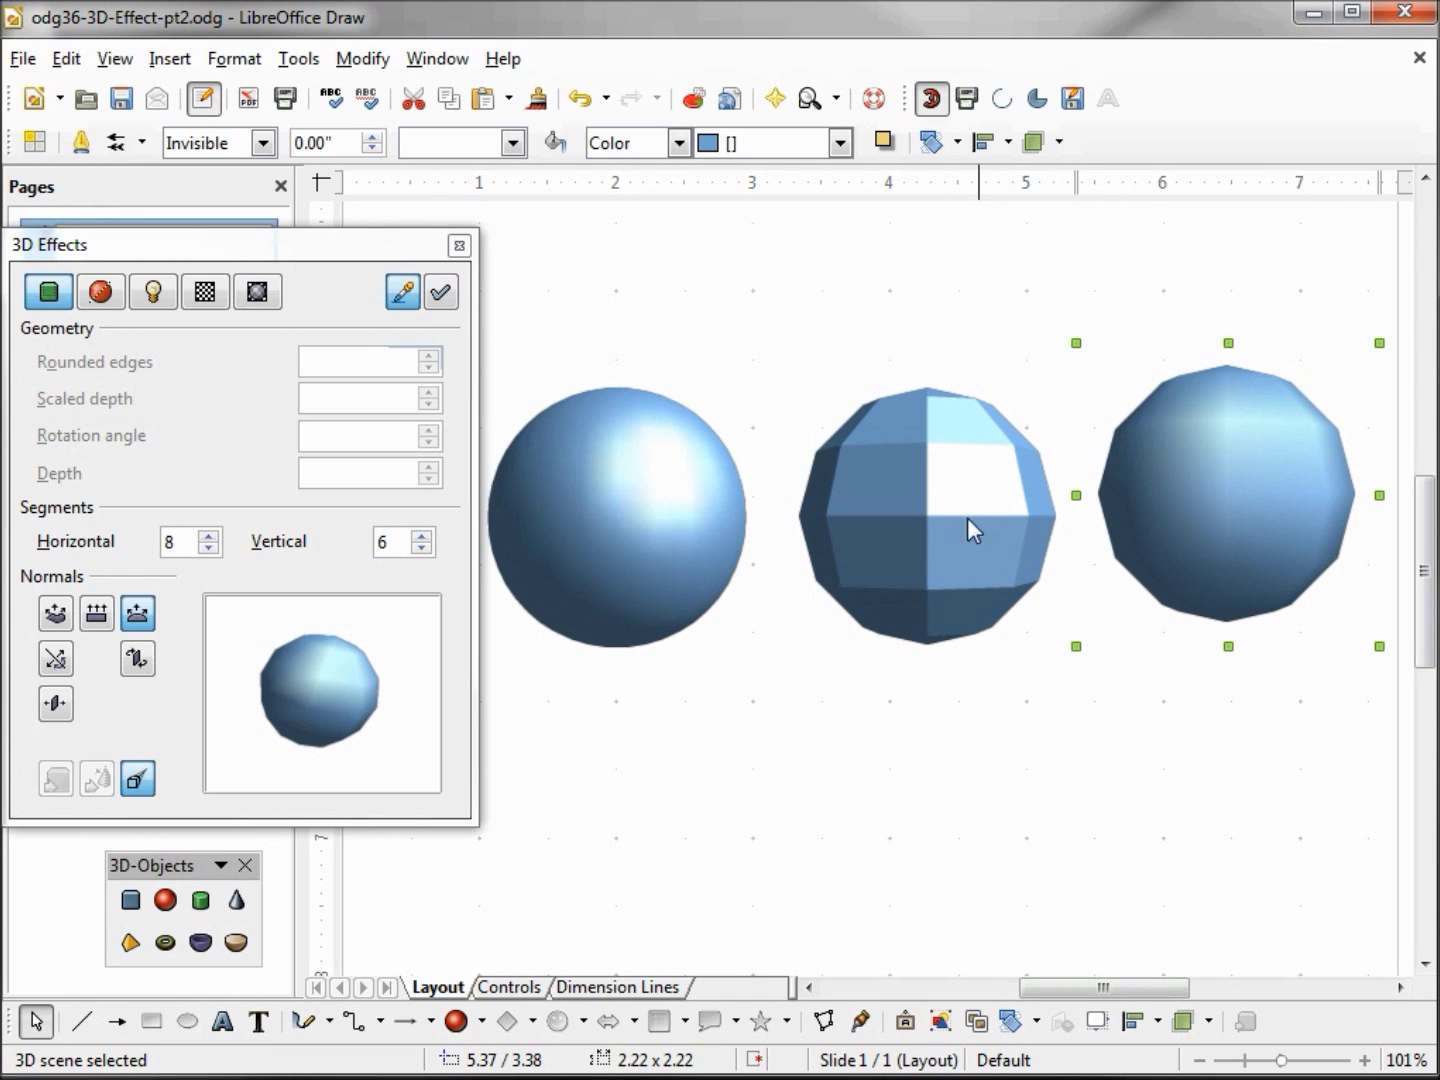
# - Set the middle sphere to 256 horizontal and 256 vertical segments
pyautogui.click(908, 505)
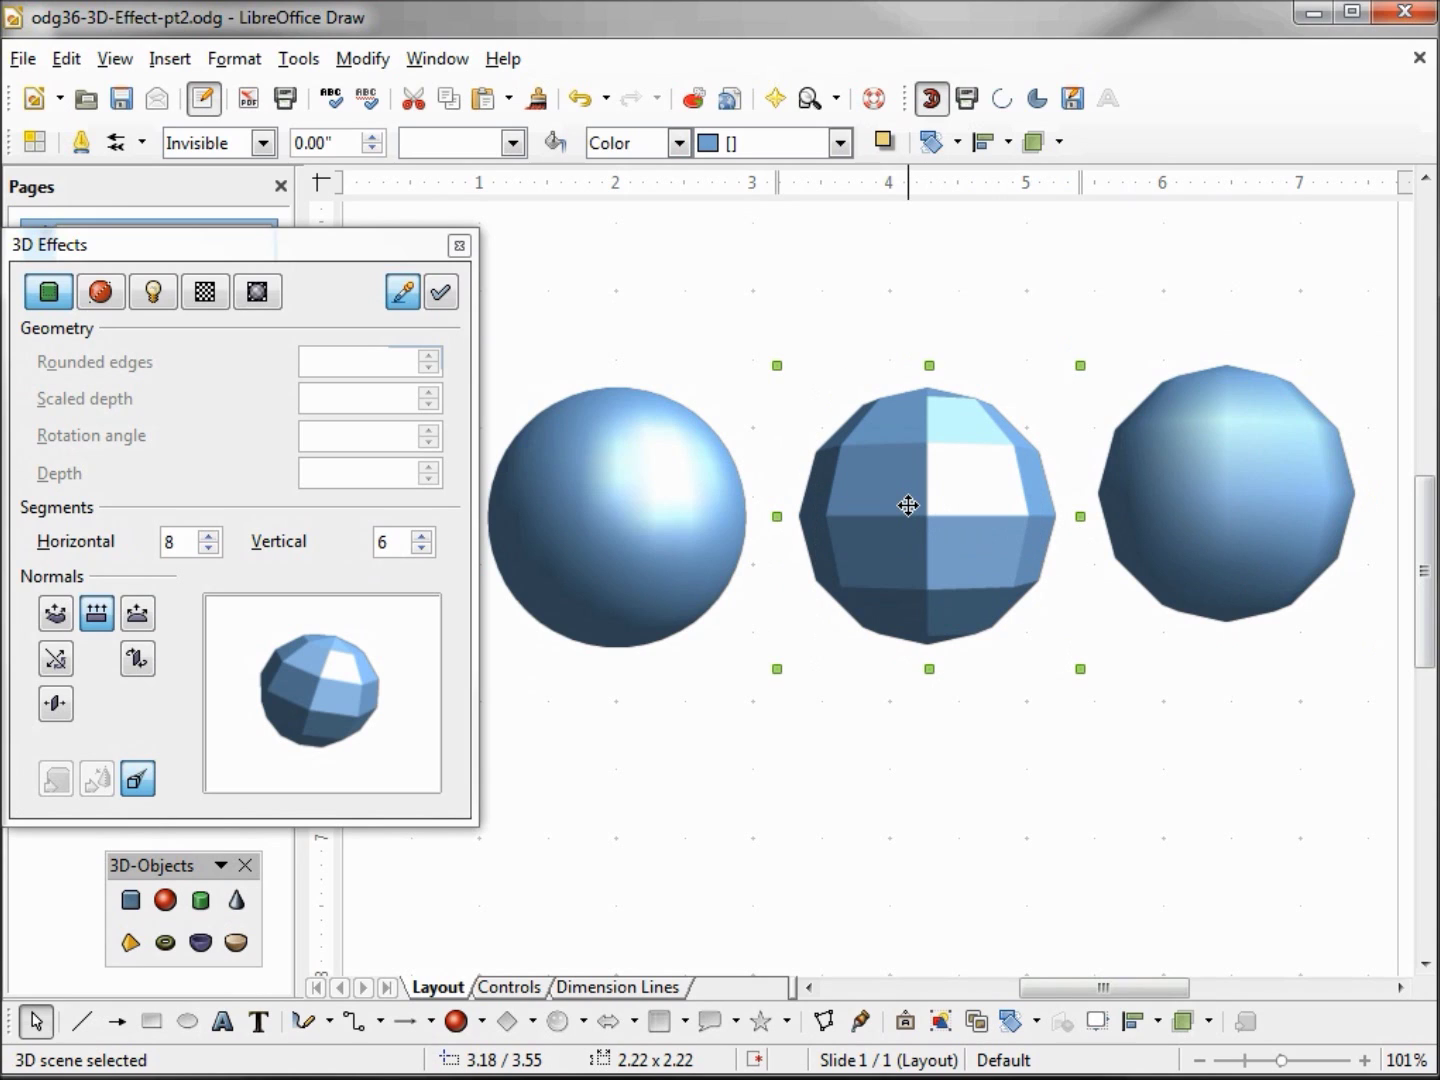
pyautogui.moveTo(188, 542); pyautogui.dragTo(148, 542)
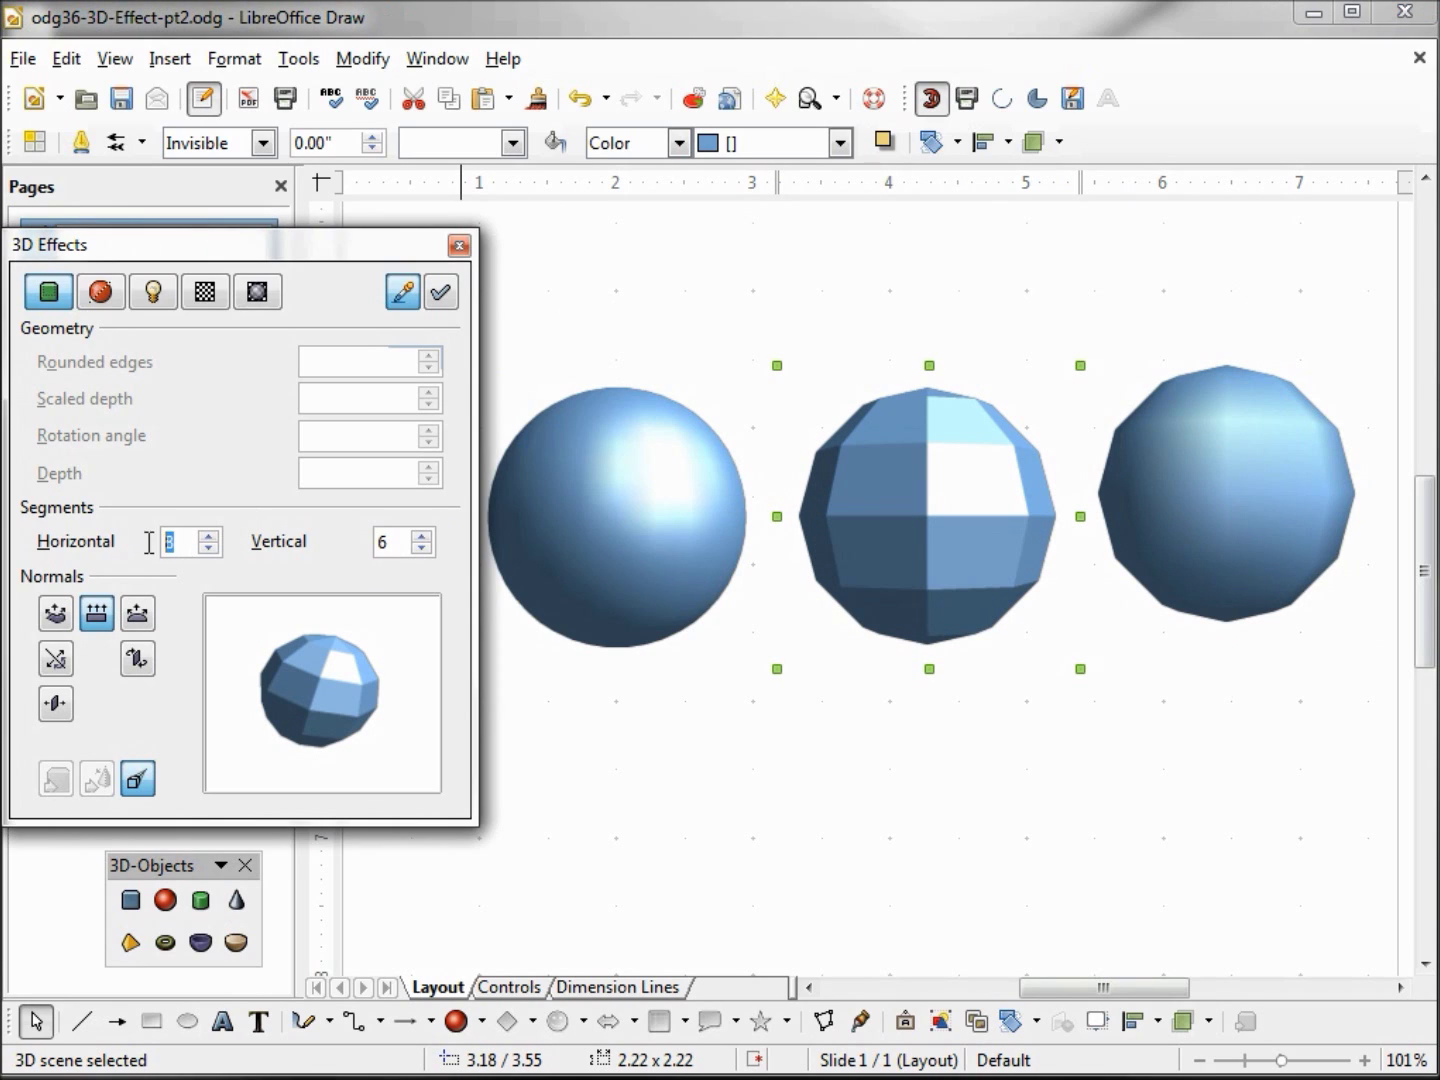
pyautogui.write('256')
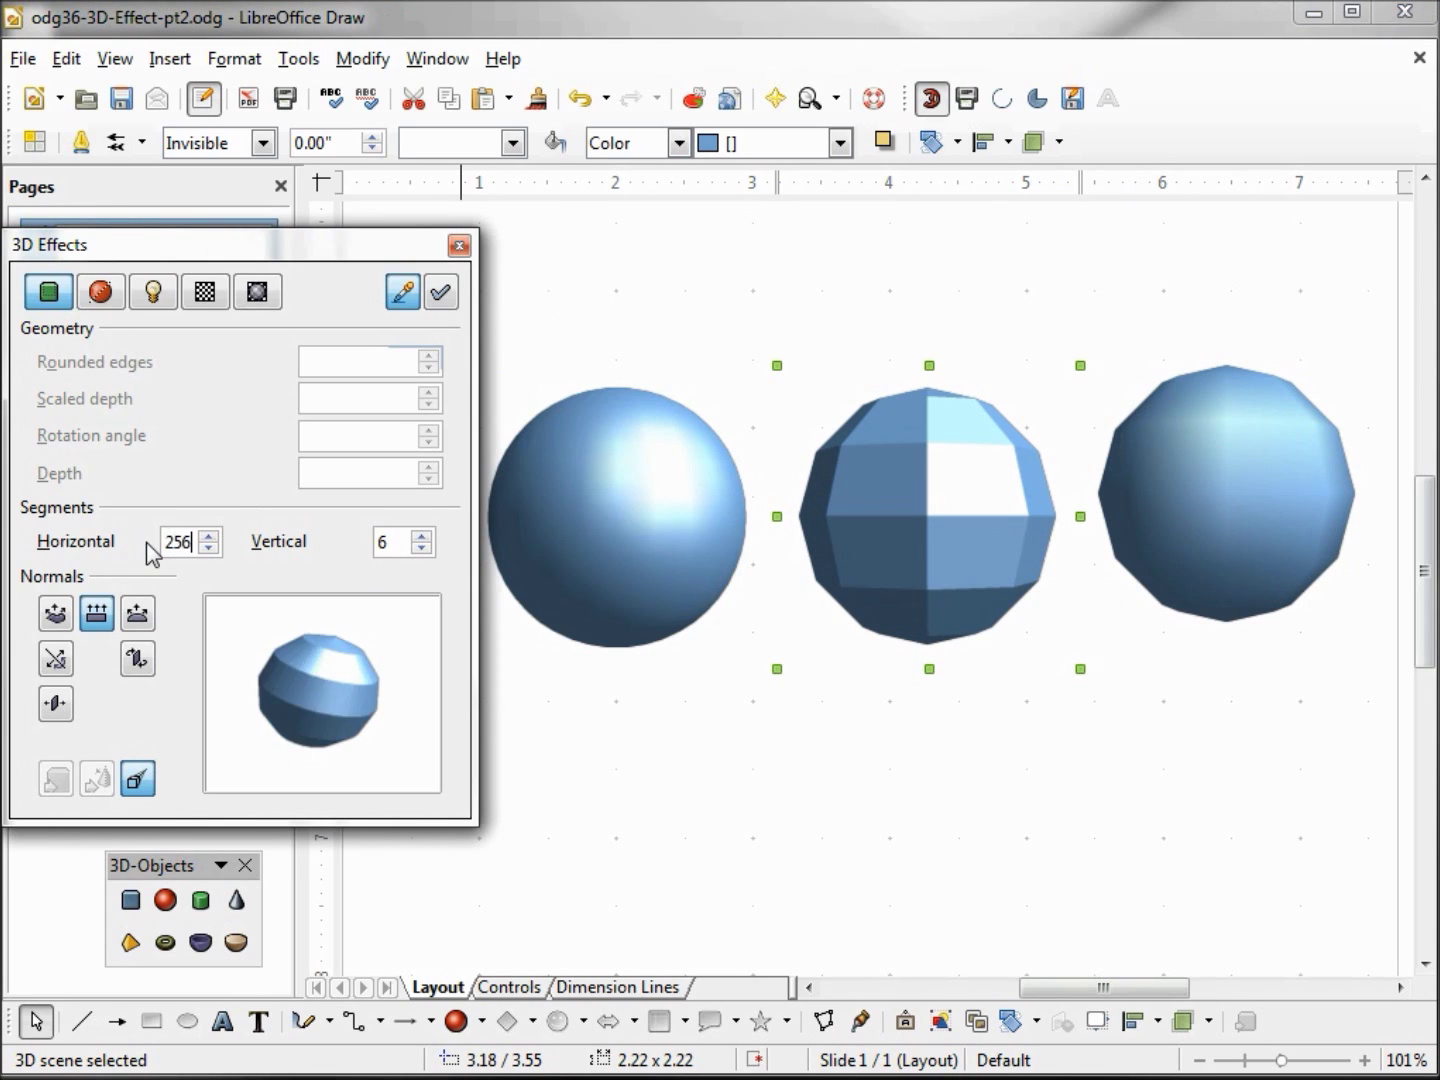
pyautogui.click(398, 544)
pyautogui.press('BackSpace')
pyautogui.write('256')
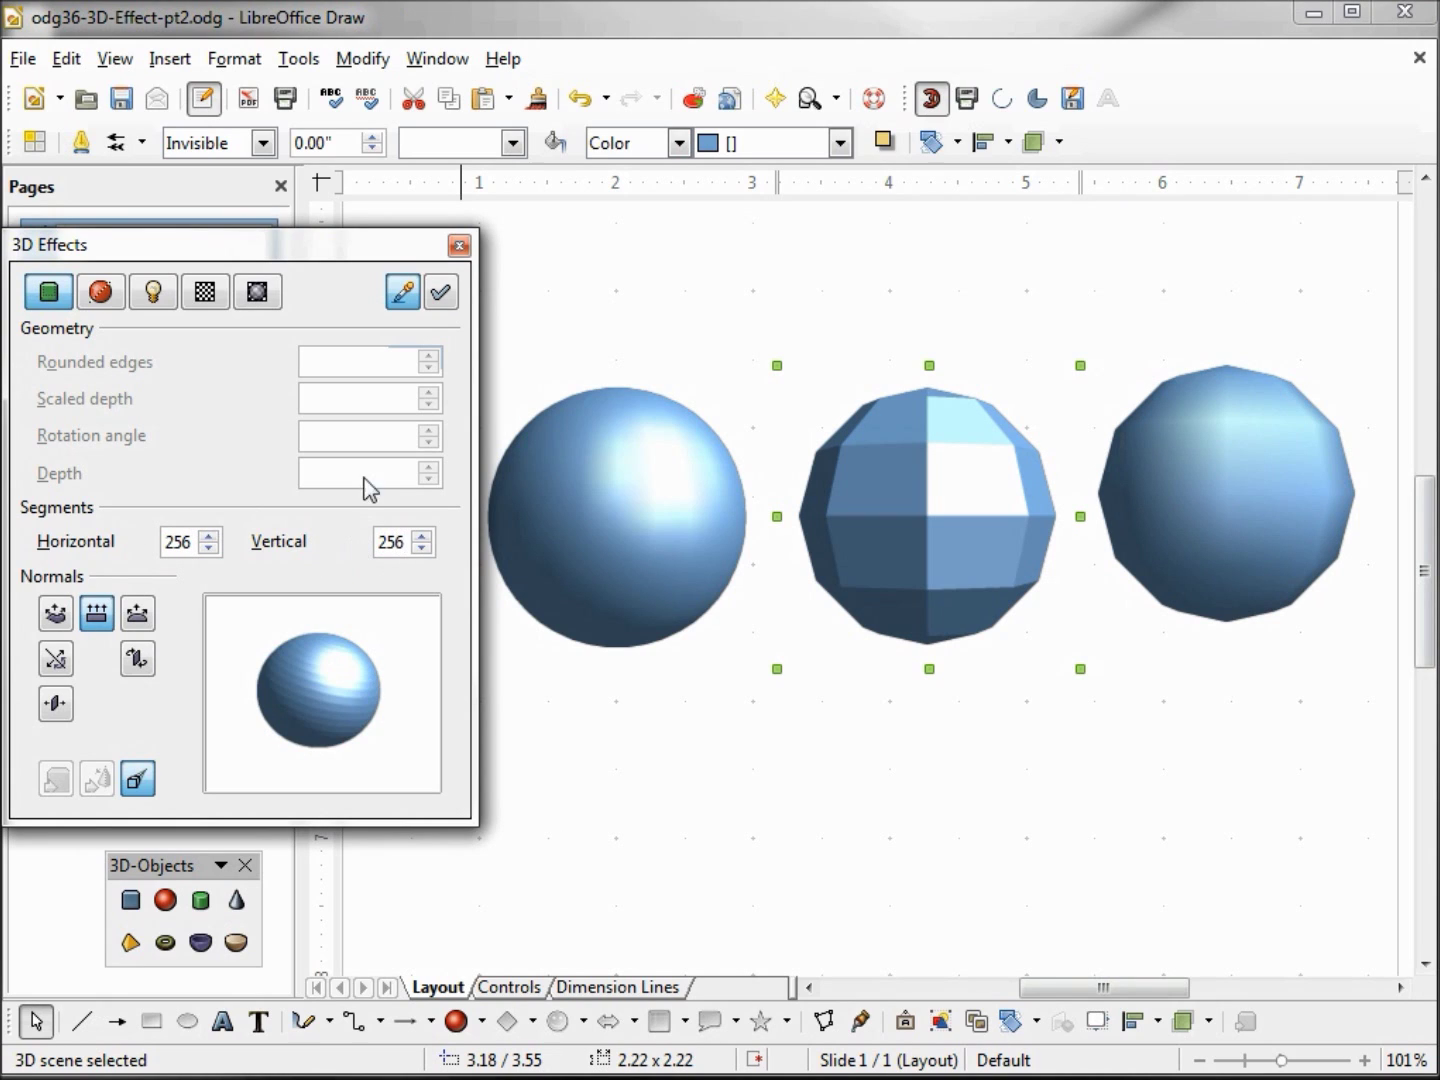
pyautogui.click(443, 293)
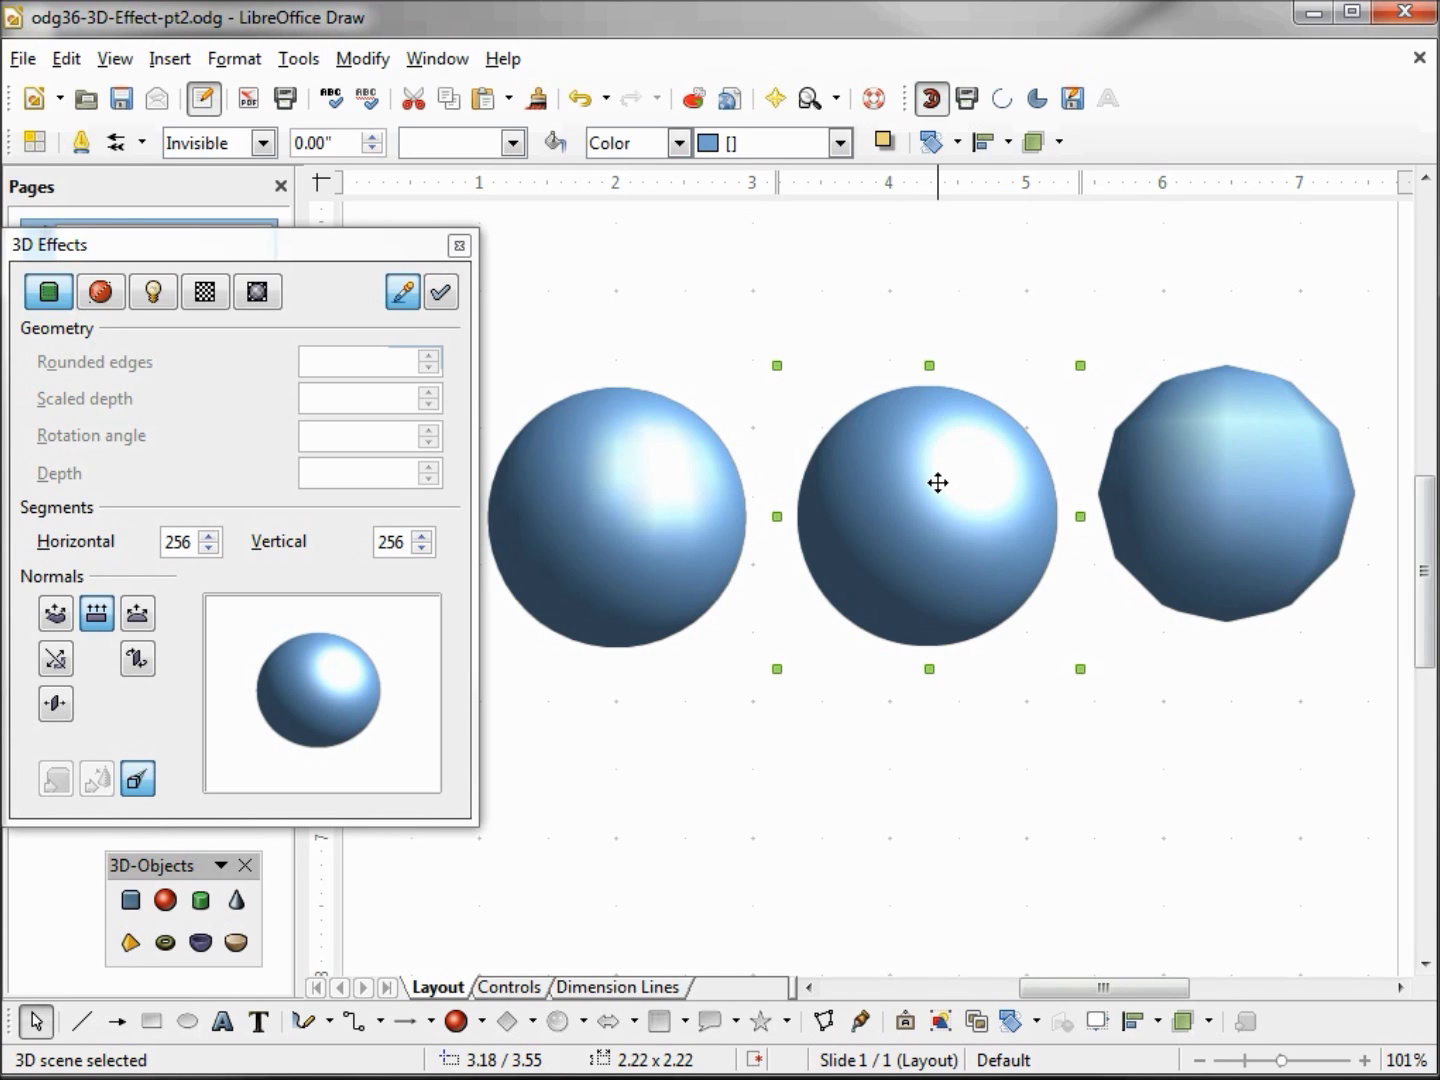
# - Move the middle and polygonal right spheres lower on the page
pyautogui.moveTo(937, 482); pyautogui.dragTo(855, 742)
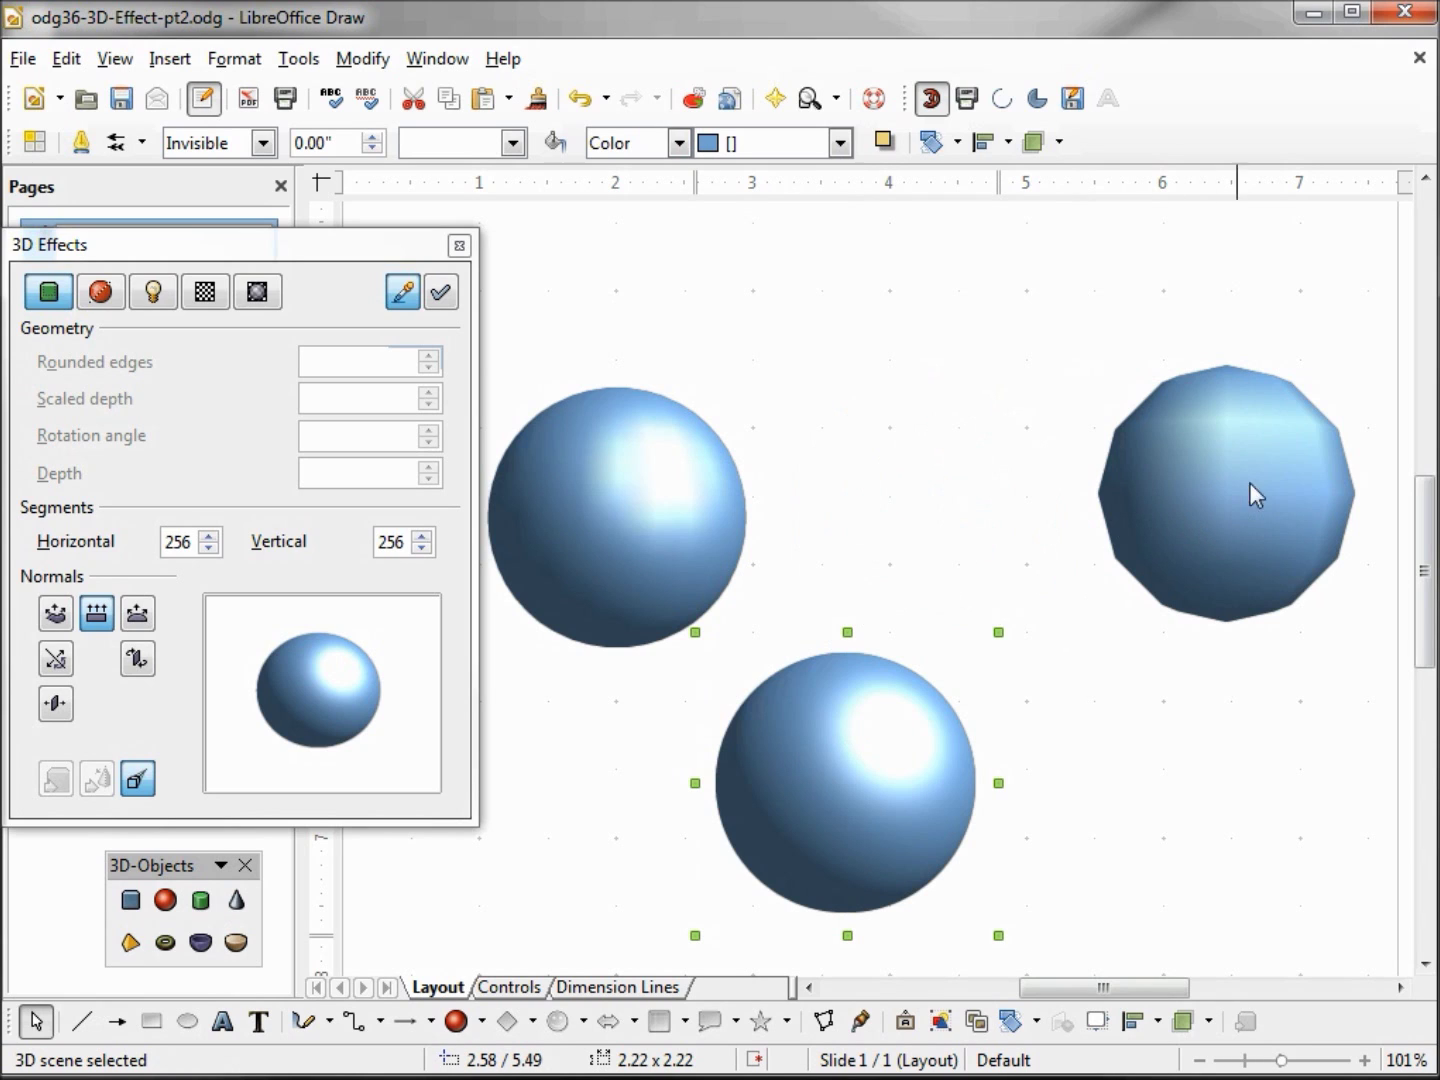
pyautogui.click(1273, 461)
pyautogui.moveTo(1275, 463); pyautogui.dragTo(1231, 748)
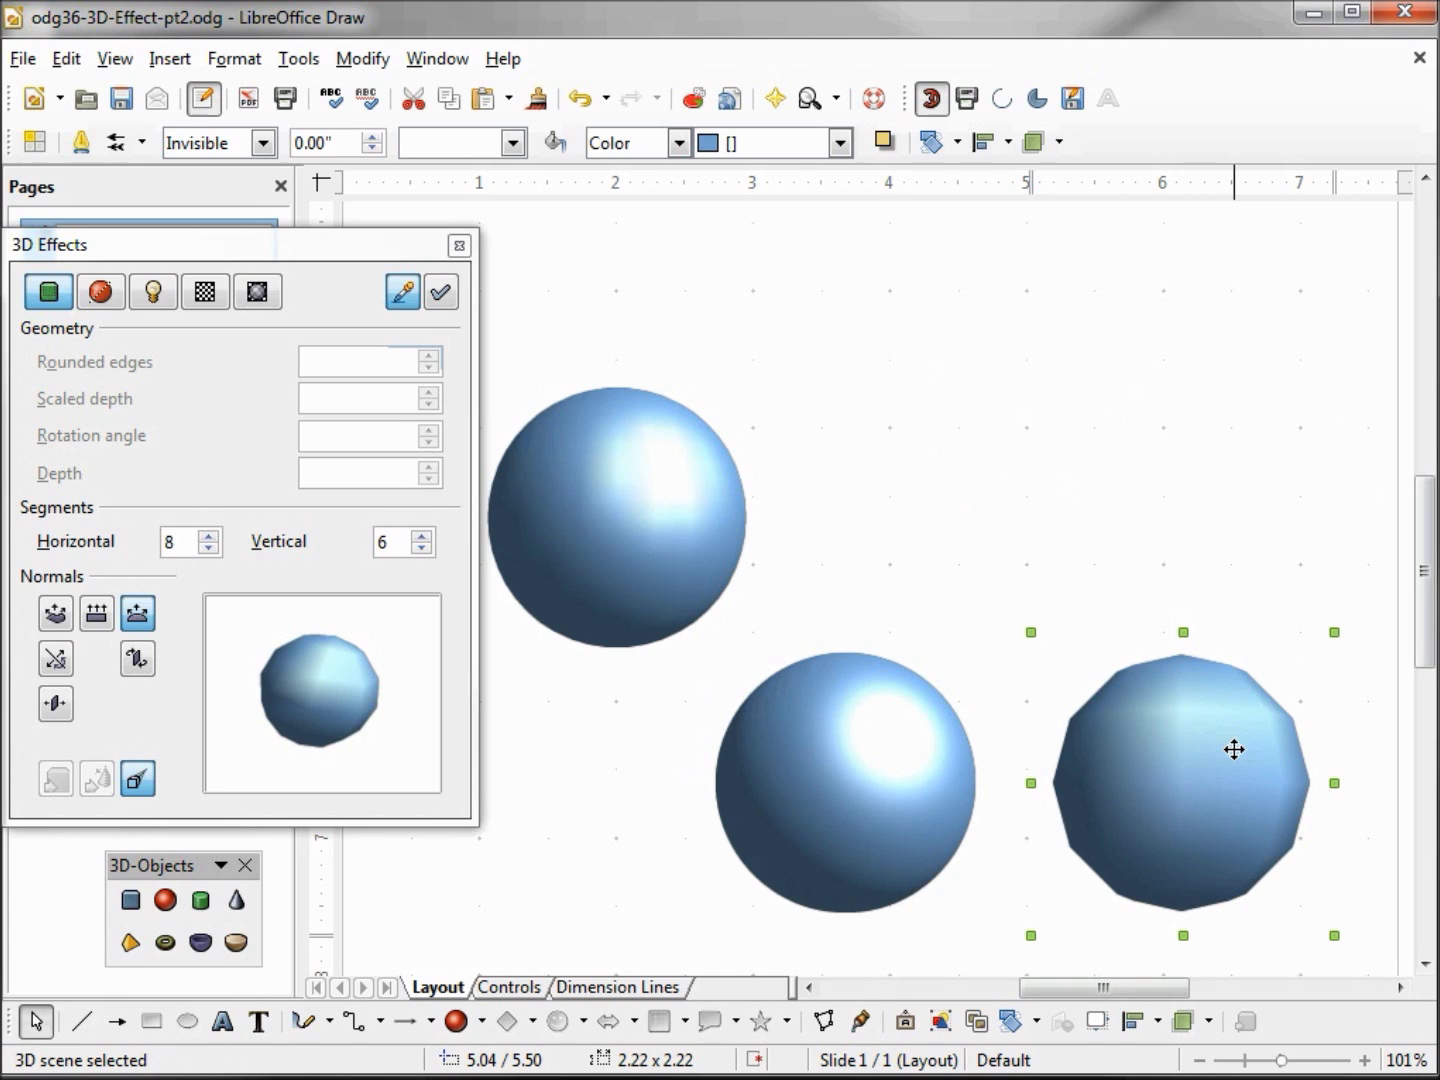
# - Undo both moves, then give the middle sphere 8 by 6 segments
pyautogui.click(580, 100)
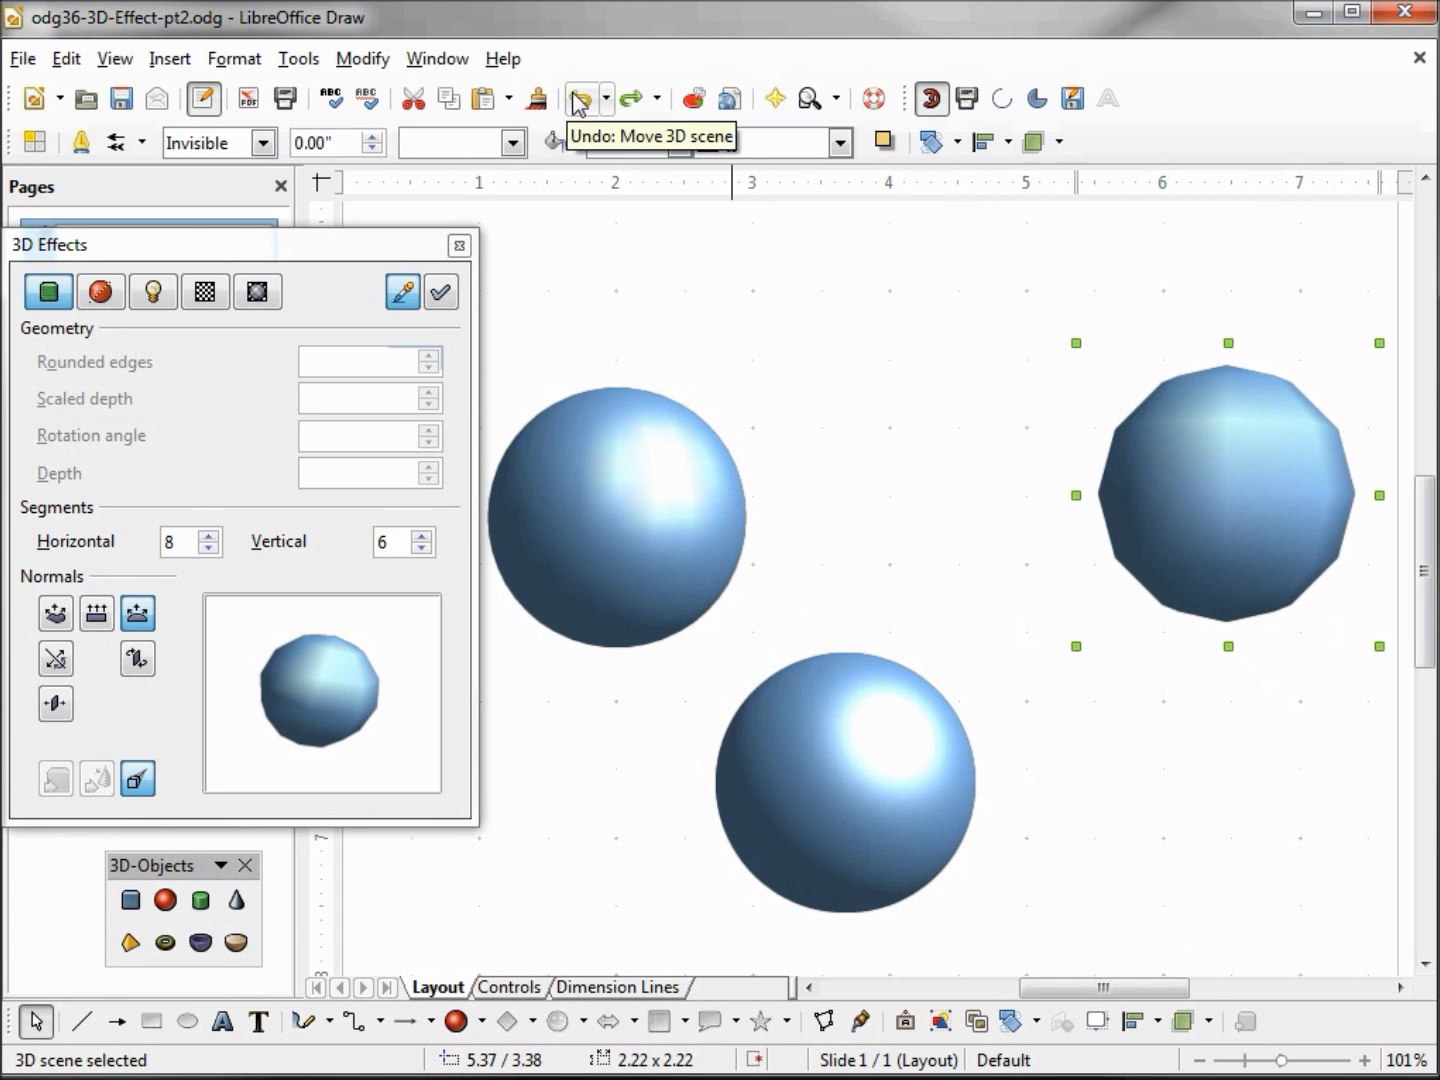
pyautogui.click(580, 100)
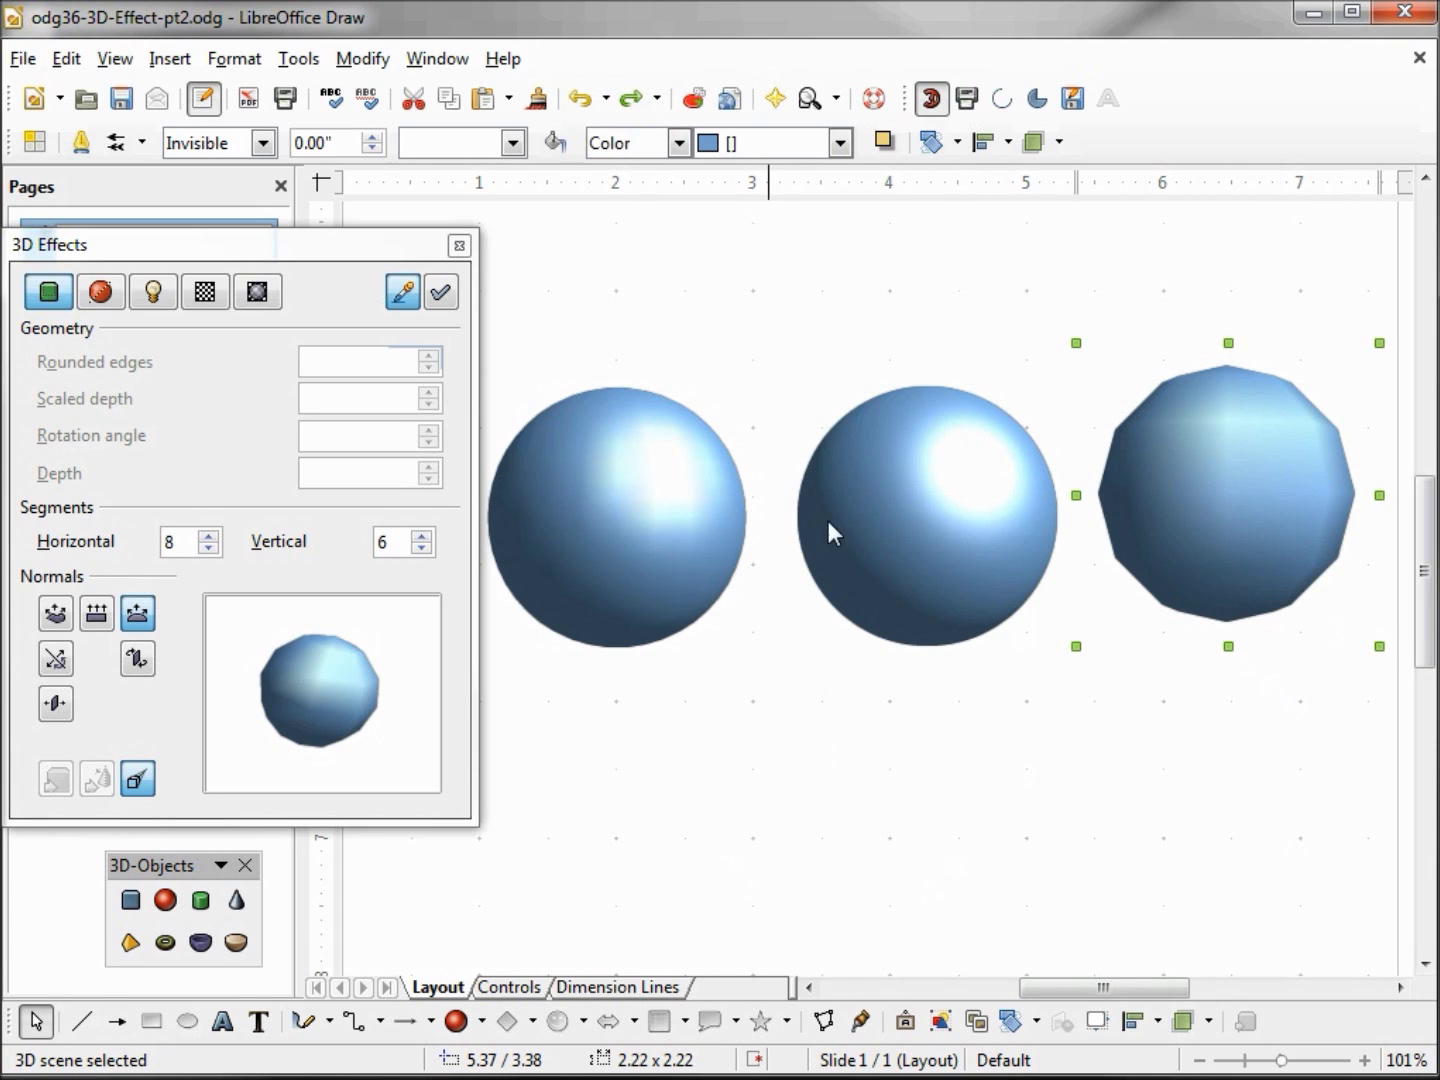
pyautogui.click(907, 527)
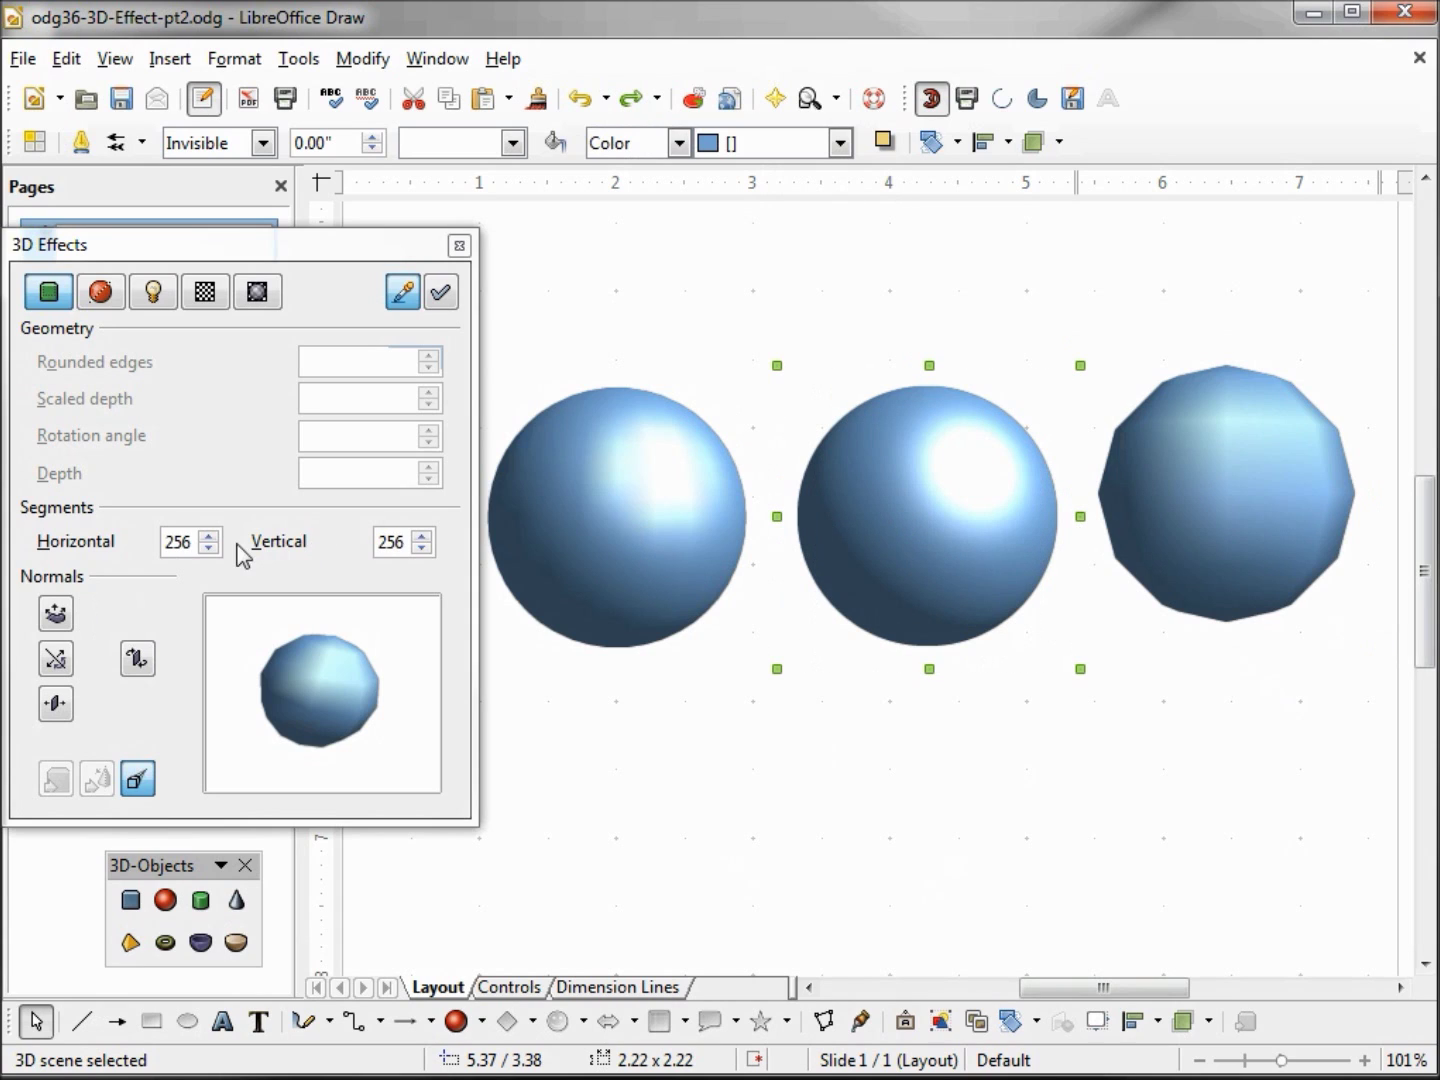
pyautogui.click(188, 537)
pyautogui.moveTo(187, 530); pyautogui.dragTo(128, 545)
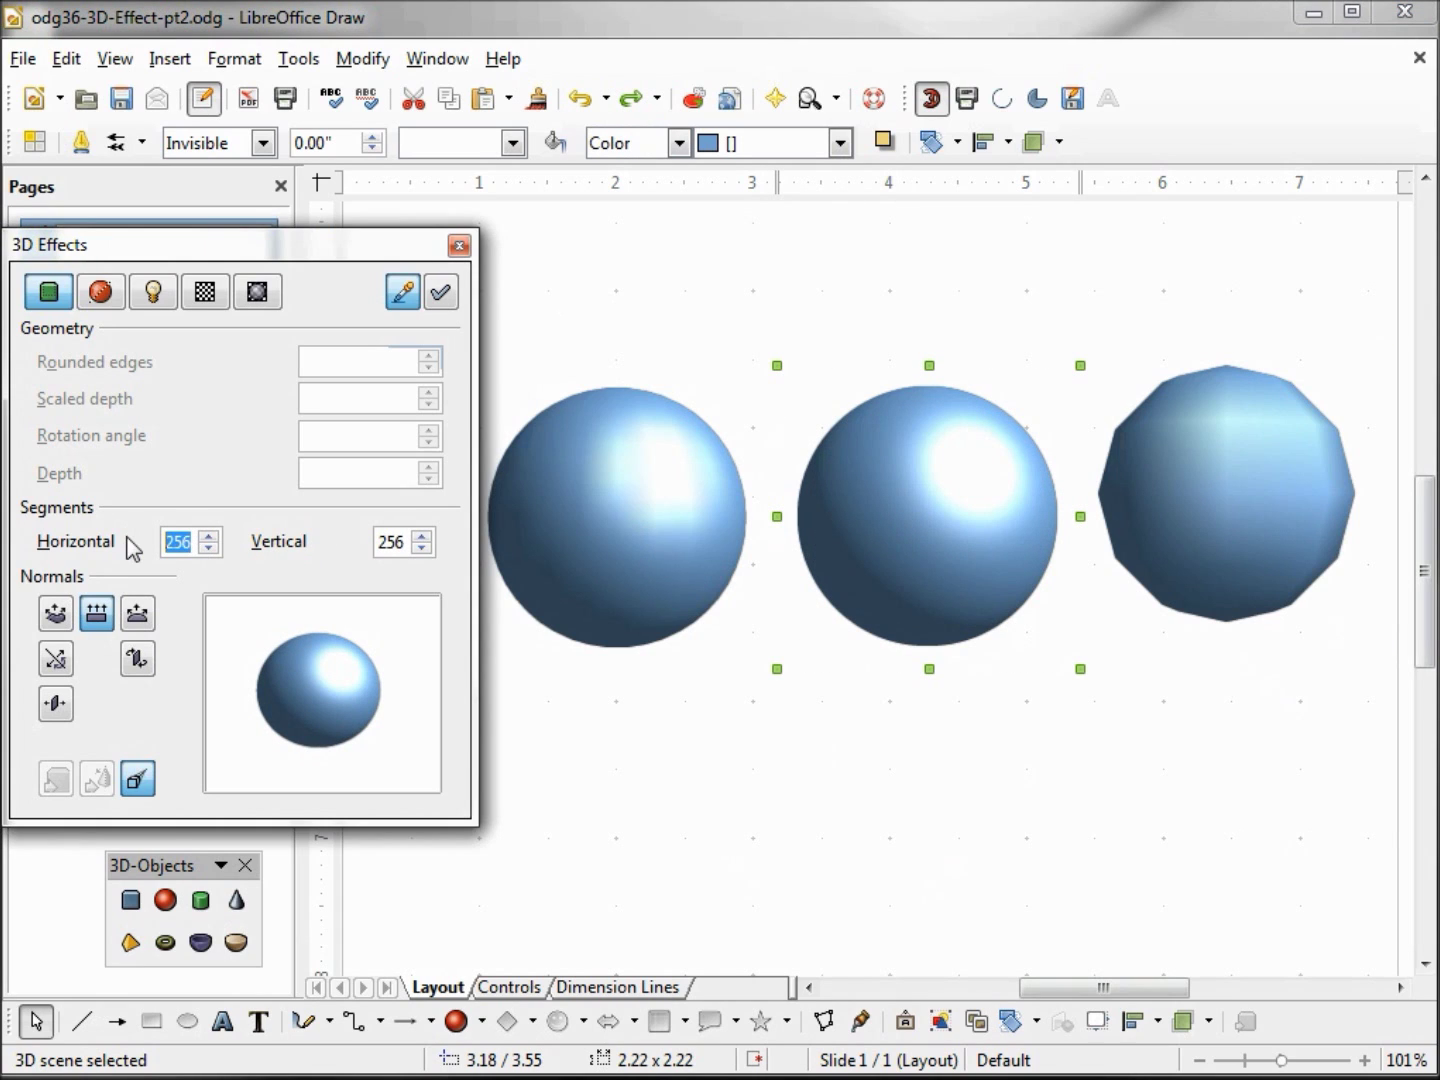
pyautogui.write('8')
pyautogui.moveTo(405, 541); pyautogui.dragTo(355, 541)
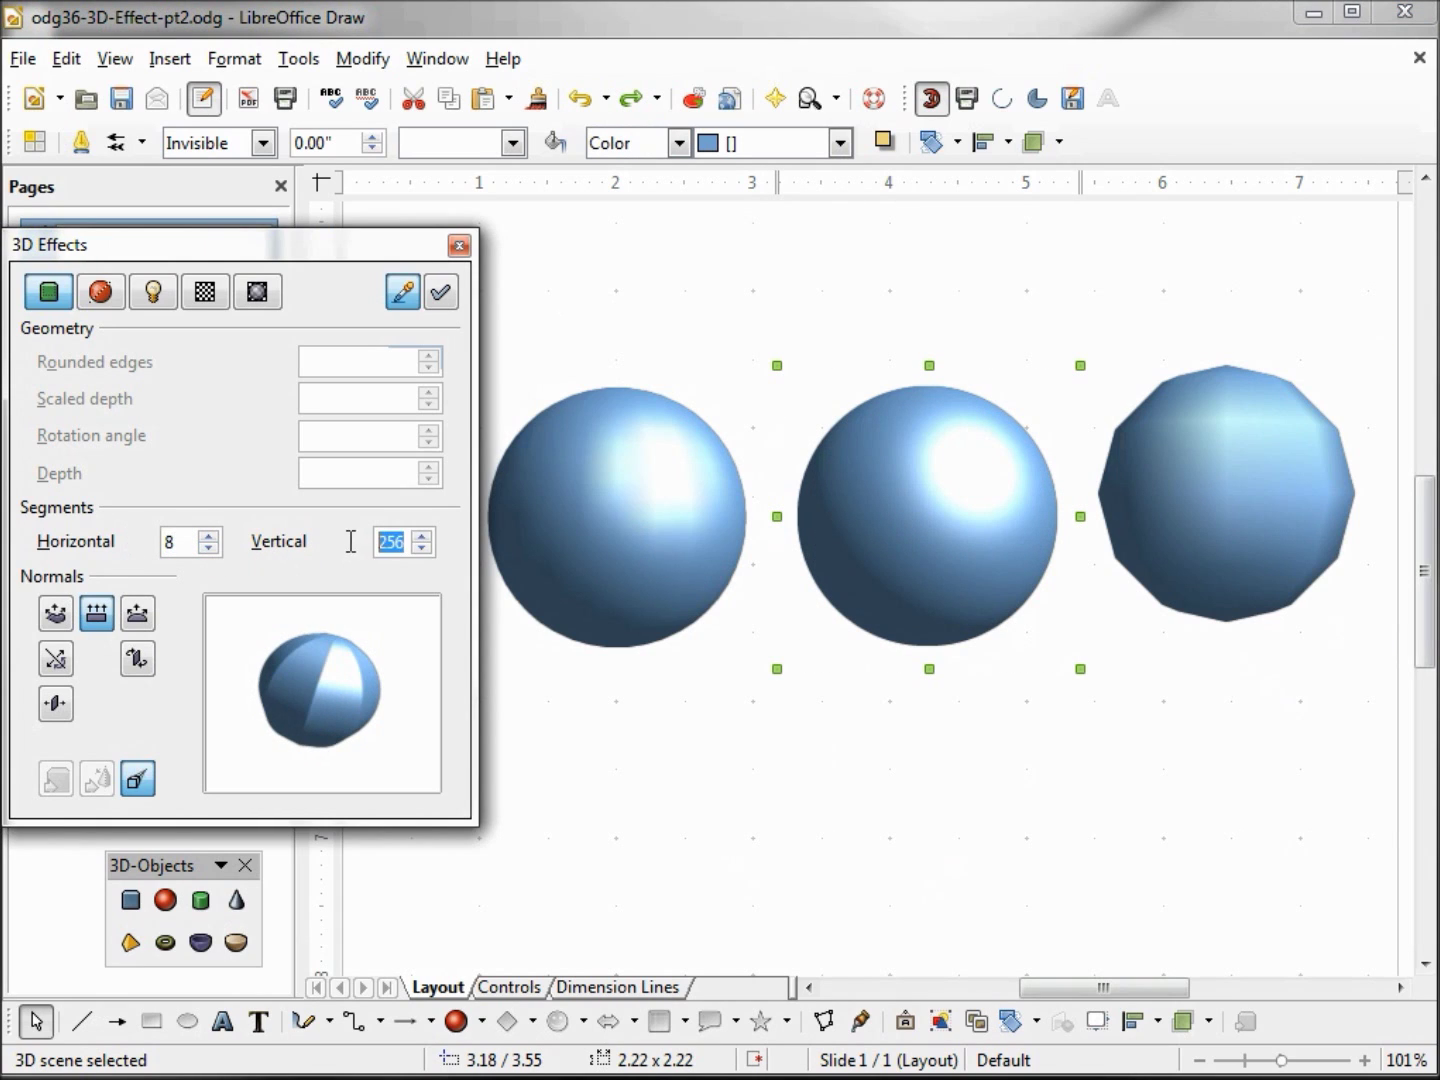
pyautogui.write('6')
pyautogui.click(440, 292)
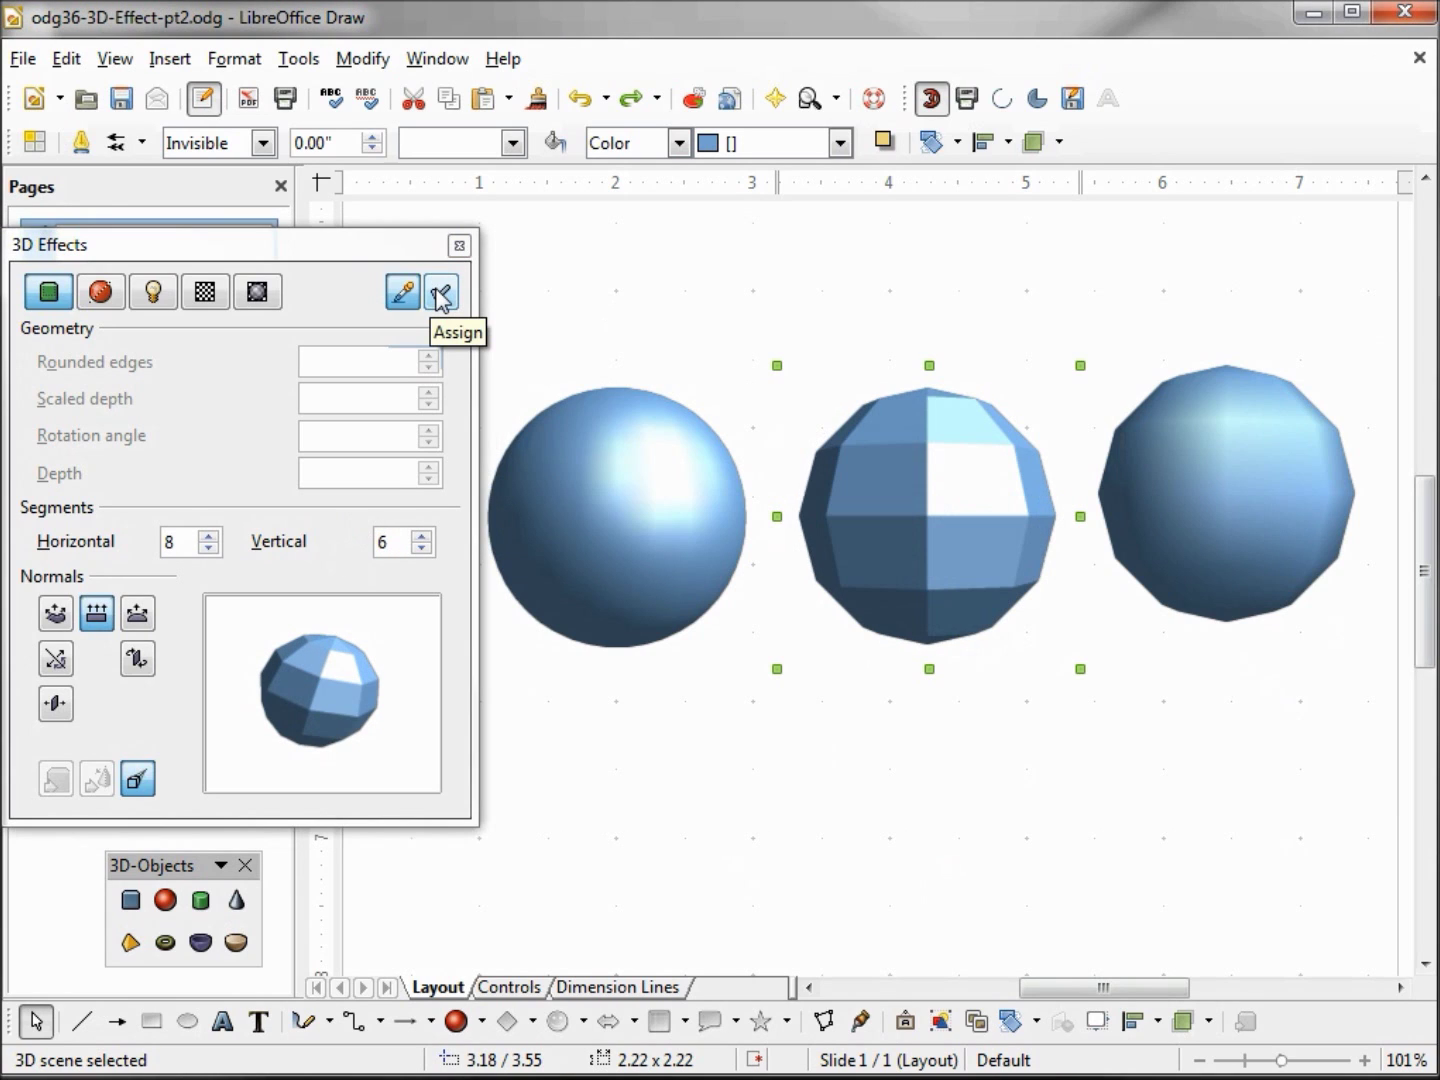
pyautogui.click(1293, 484)
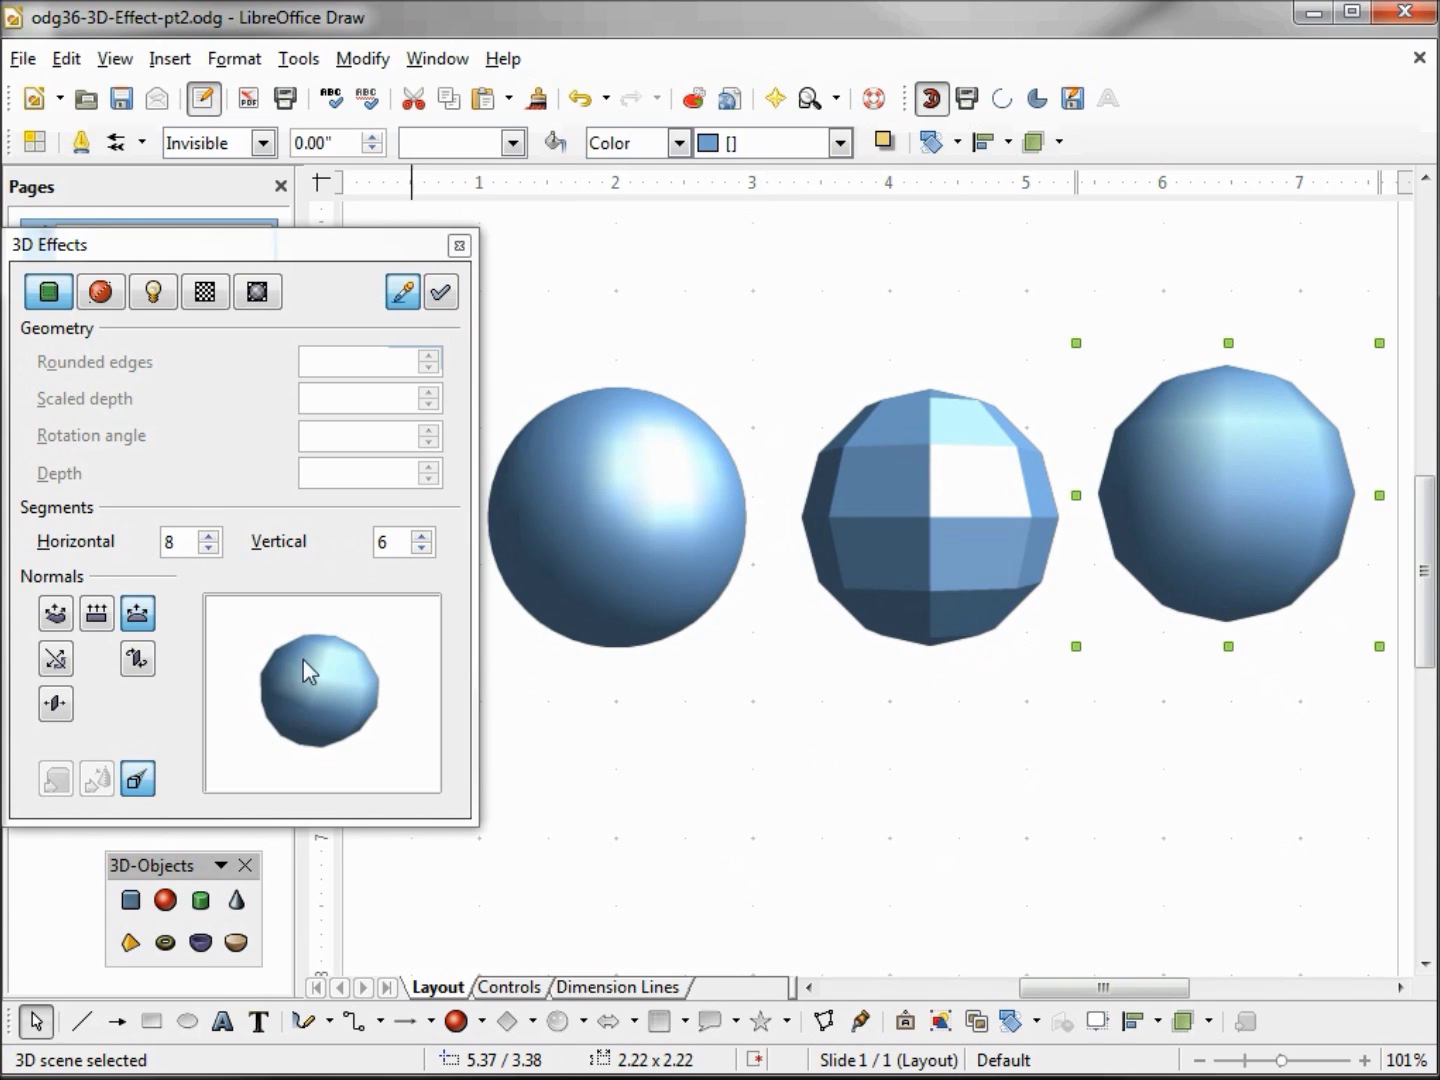
# - Invert the right sphere's normals, then try inverted normals on the middle sphere and revert
pyautogui.click(54, 665)
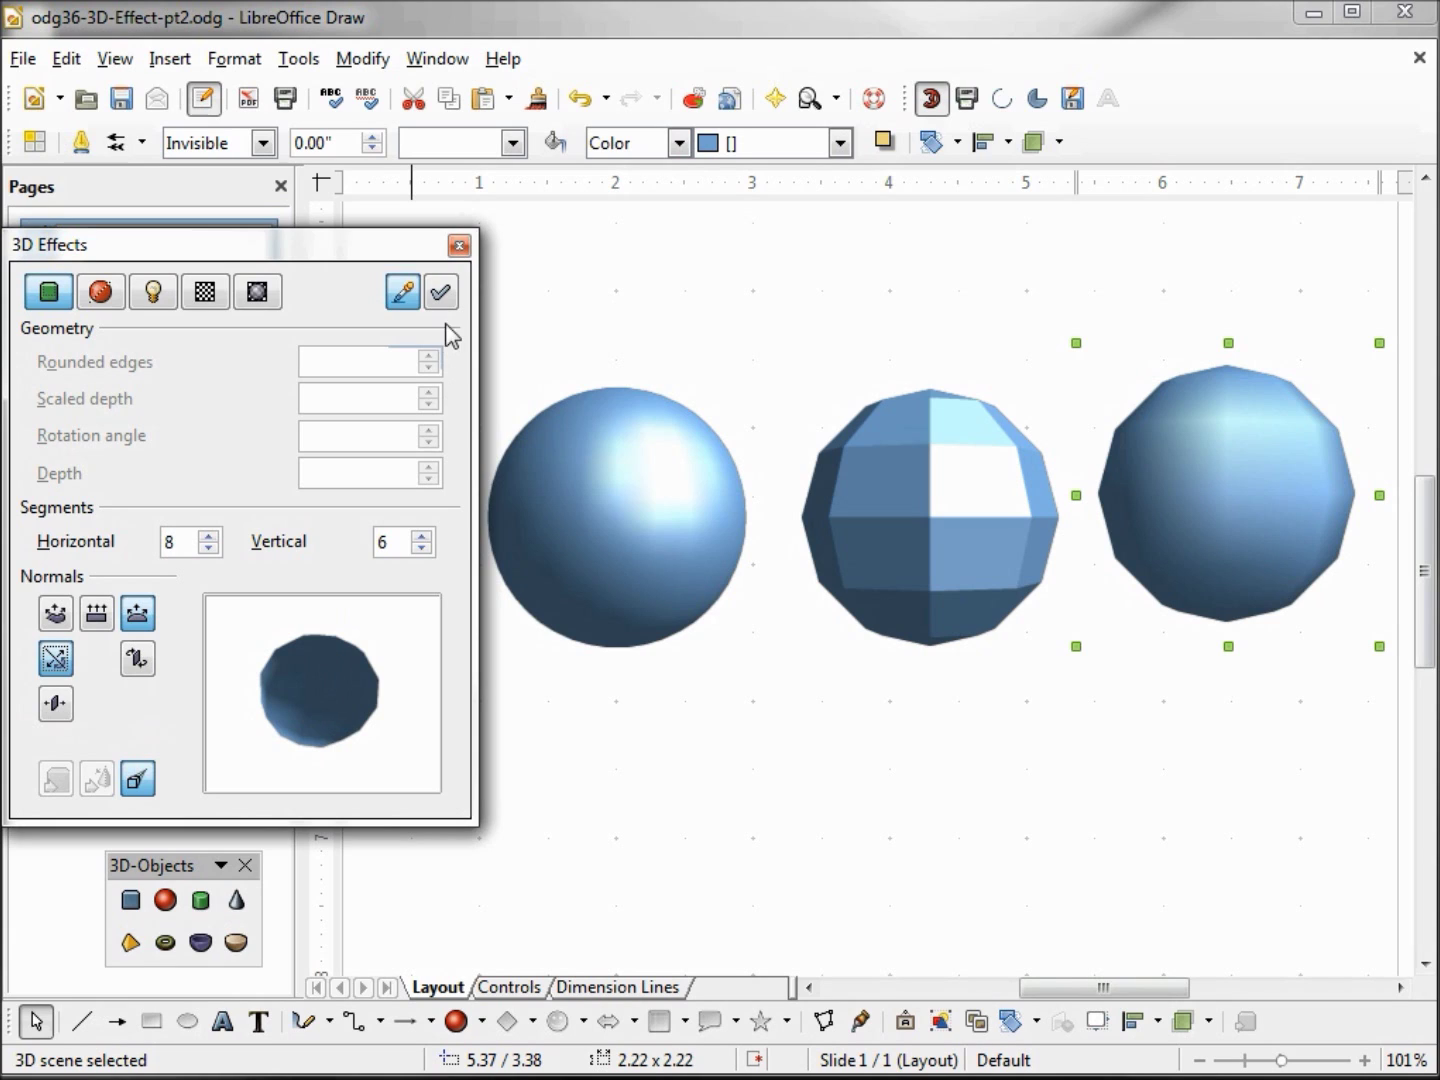
pyautogui.click(441, 293)
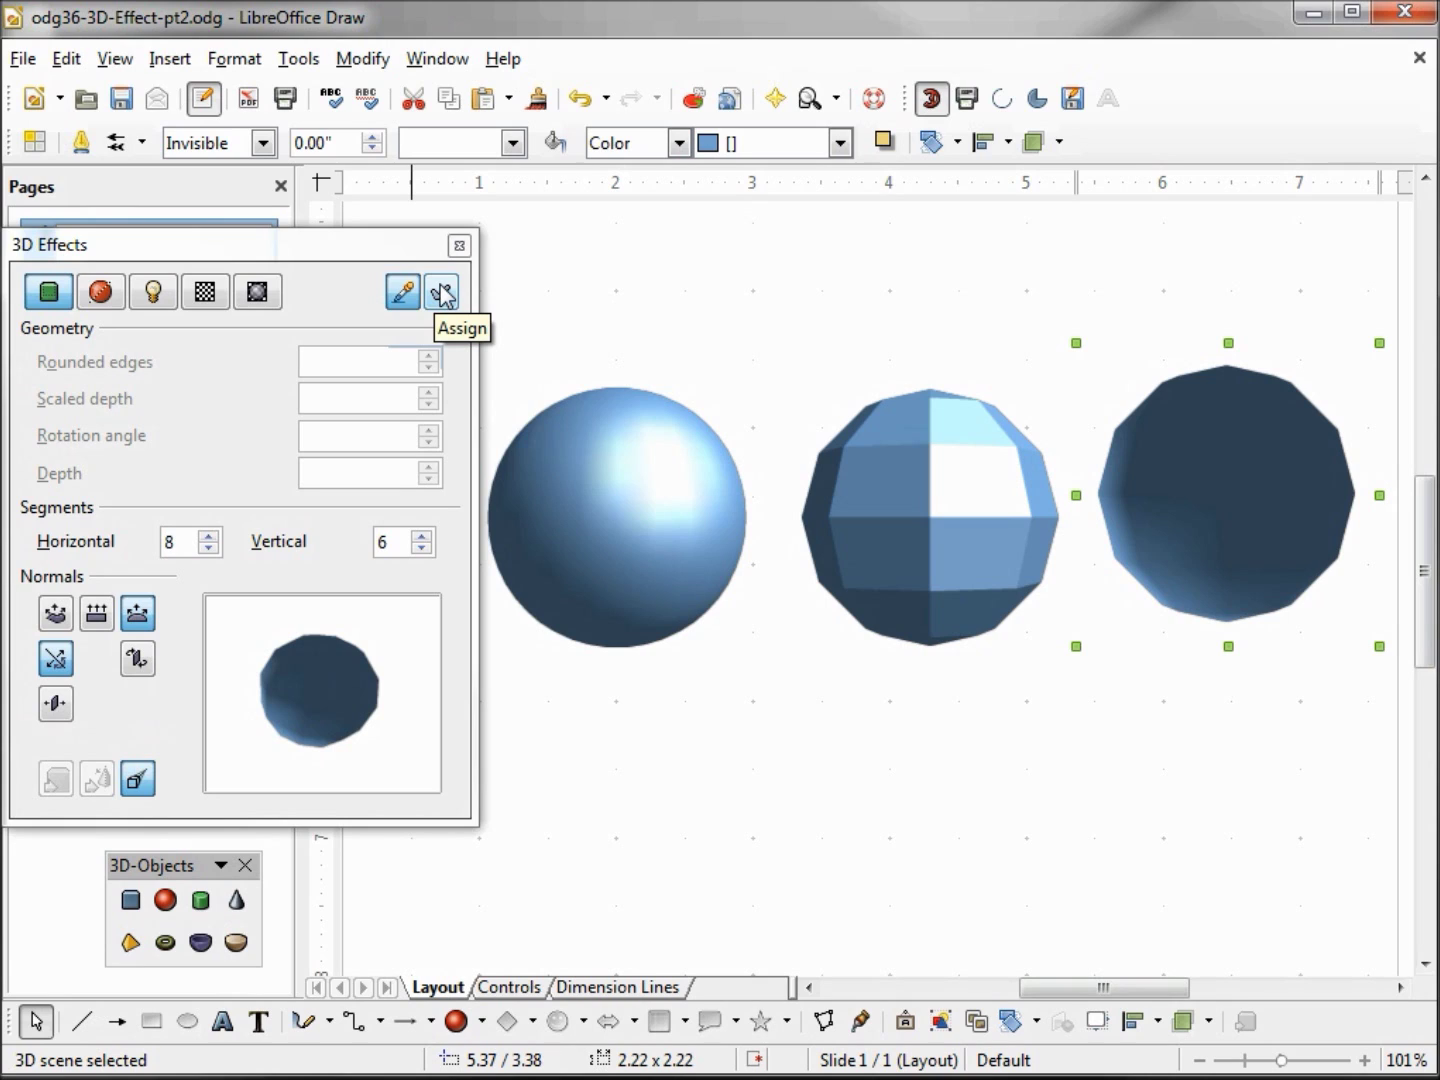
pyautogui.click(935, 495)
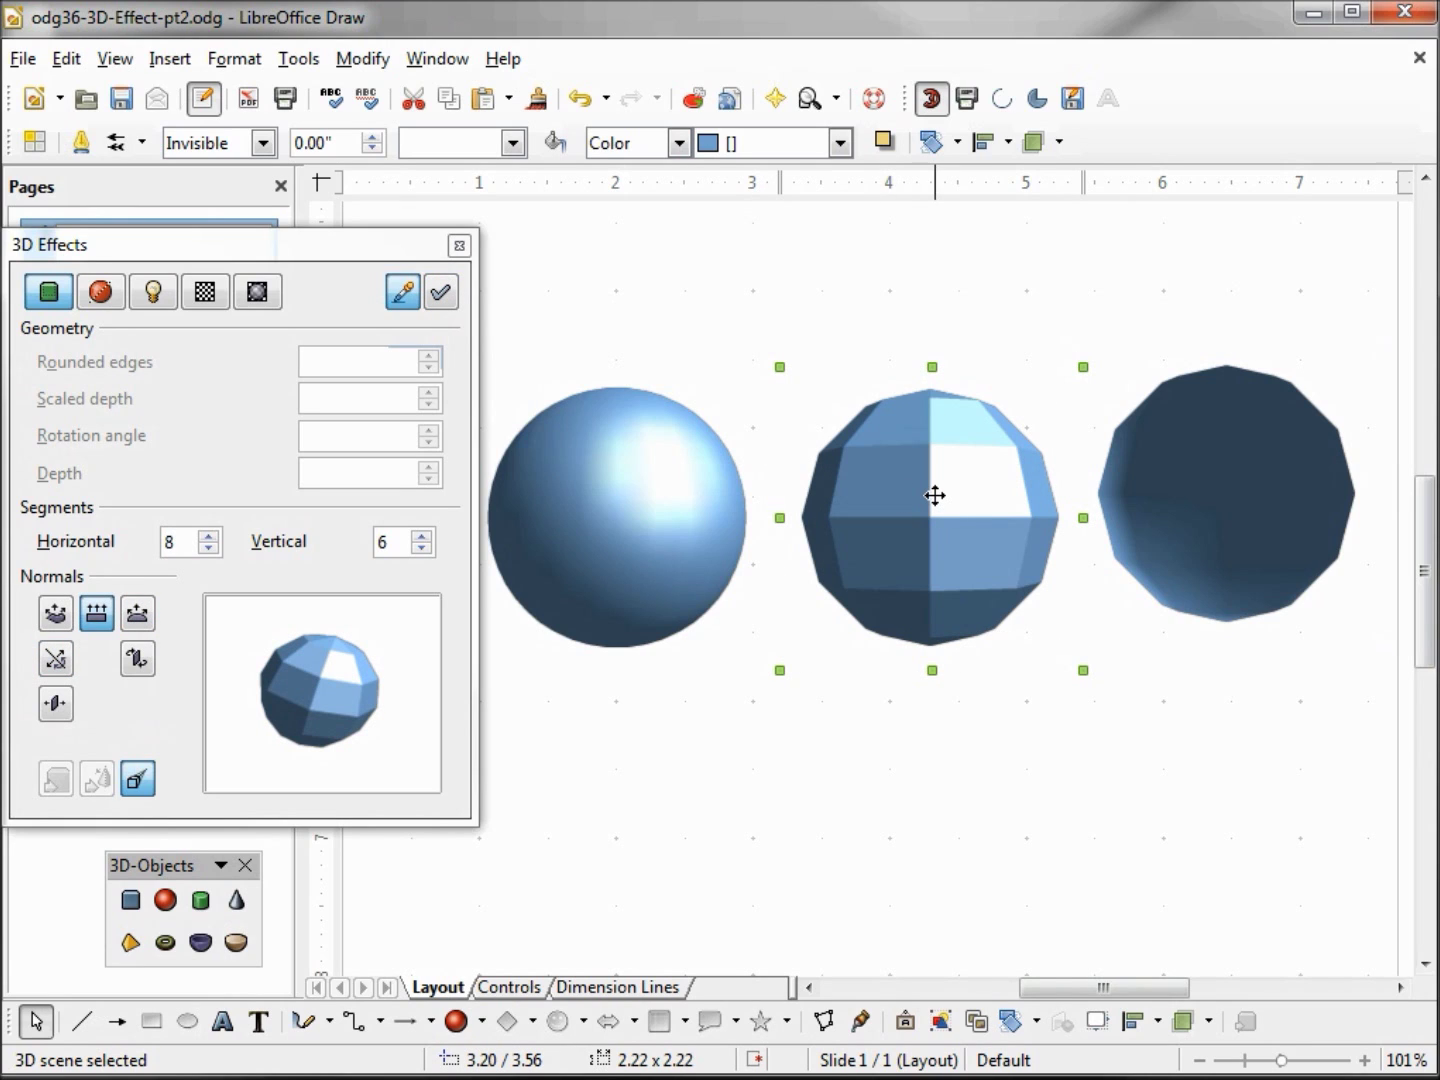
pyautogui.click(55, 660)
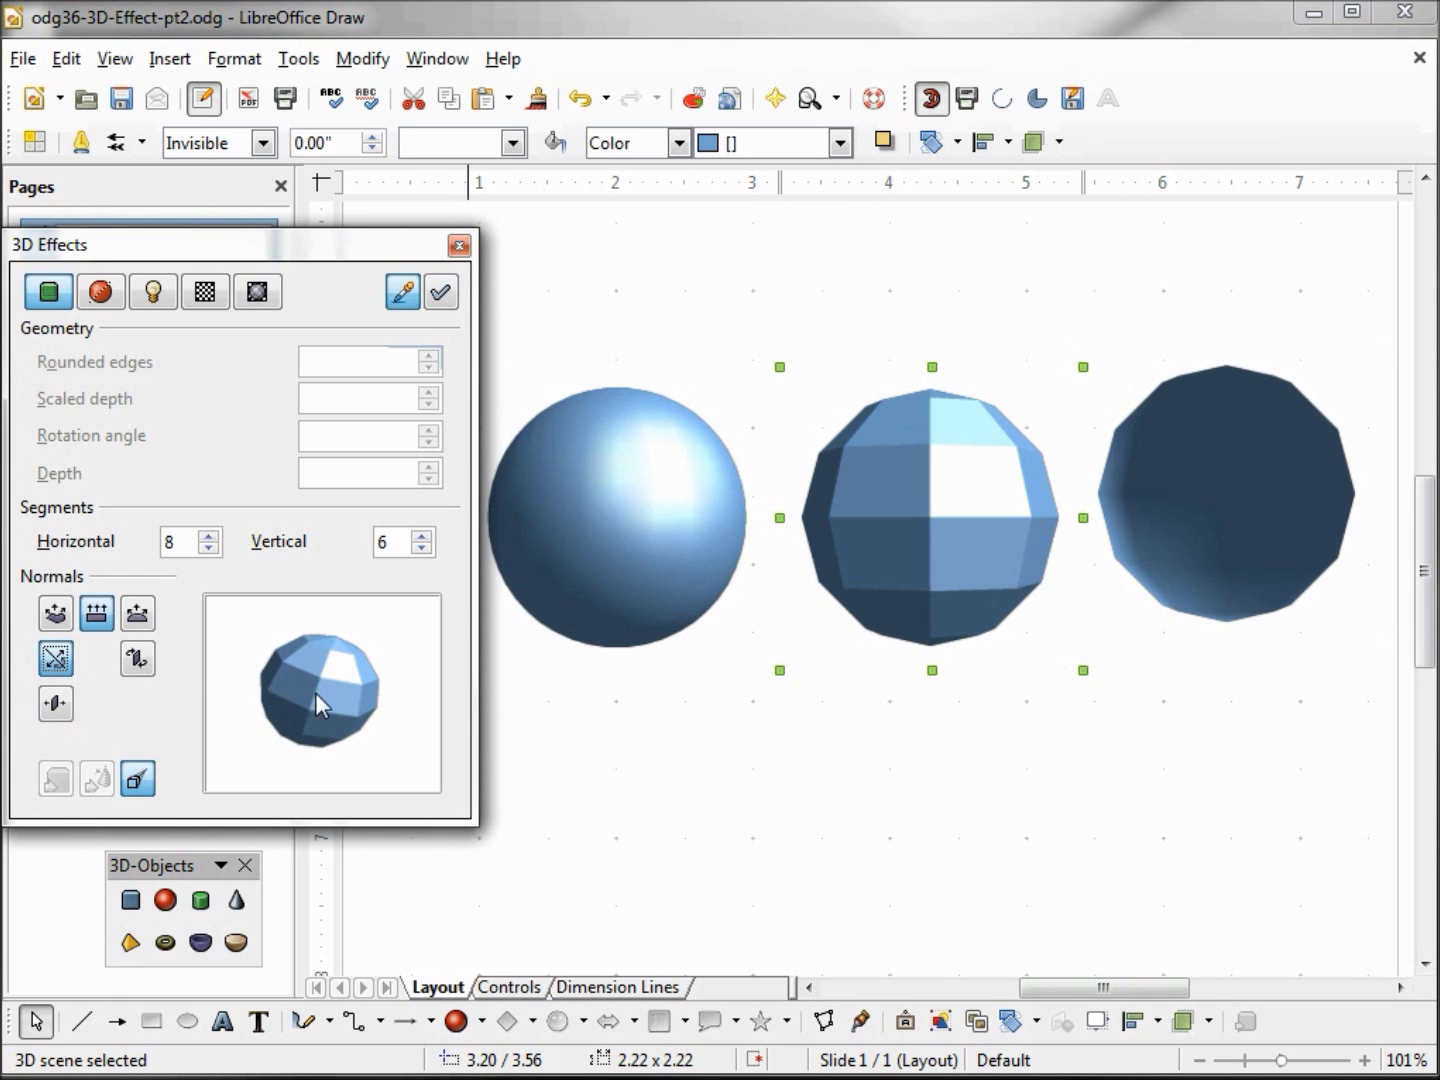
pyautogui.click(441, 292)
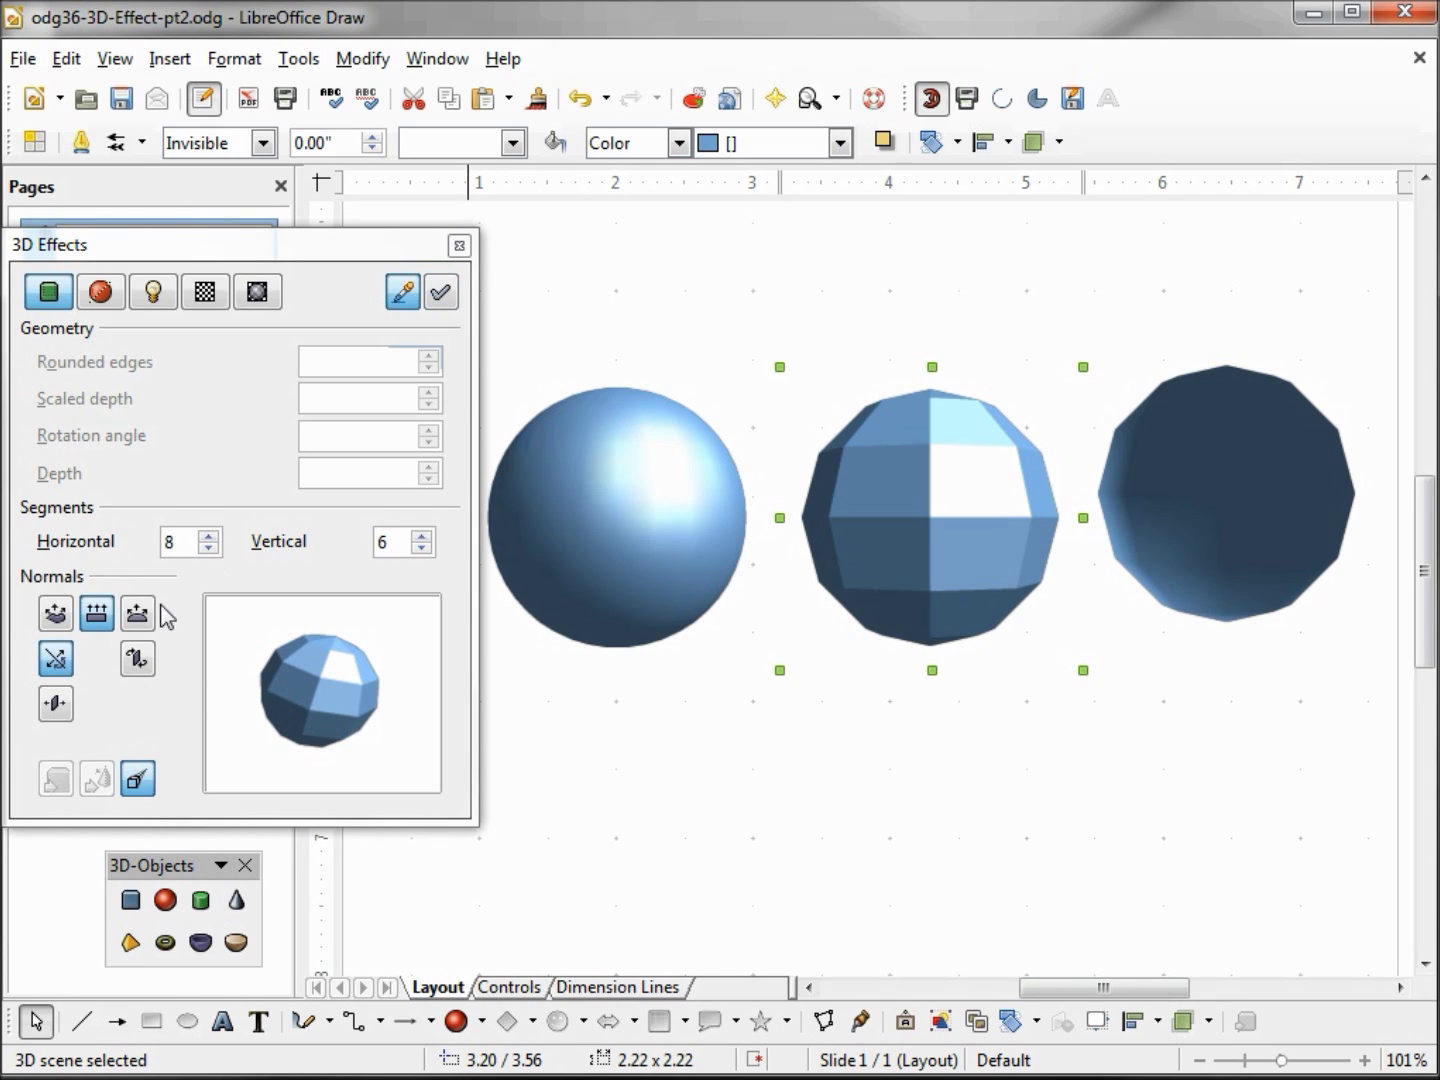
pyautogui.click(57, 662)
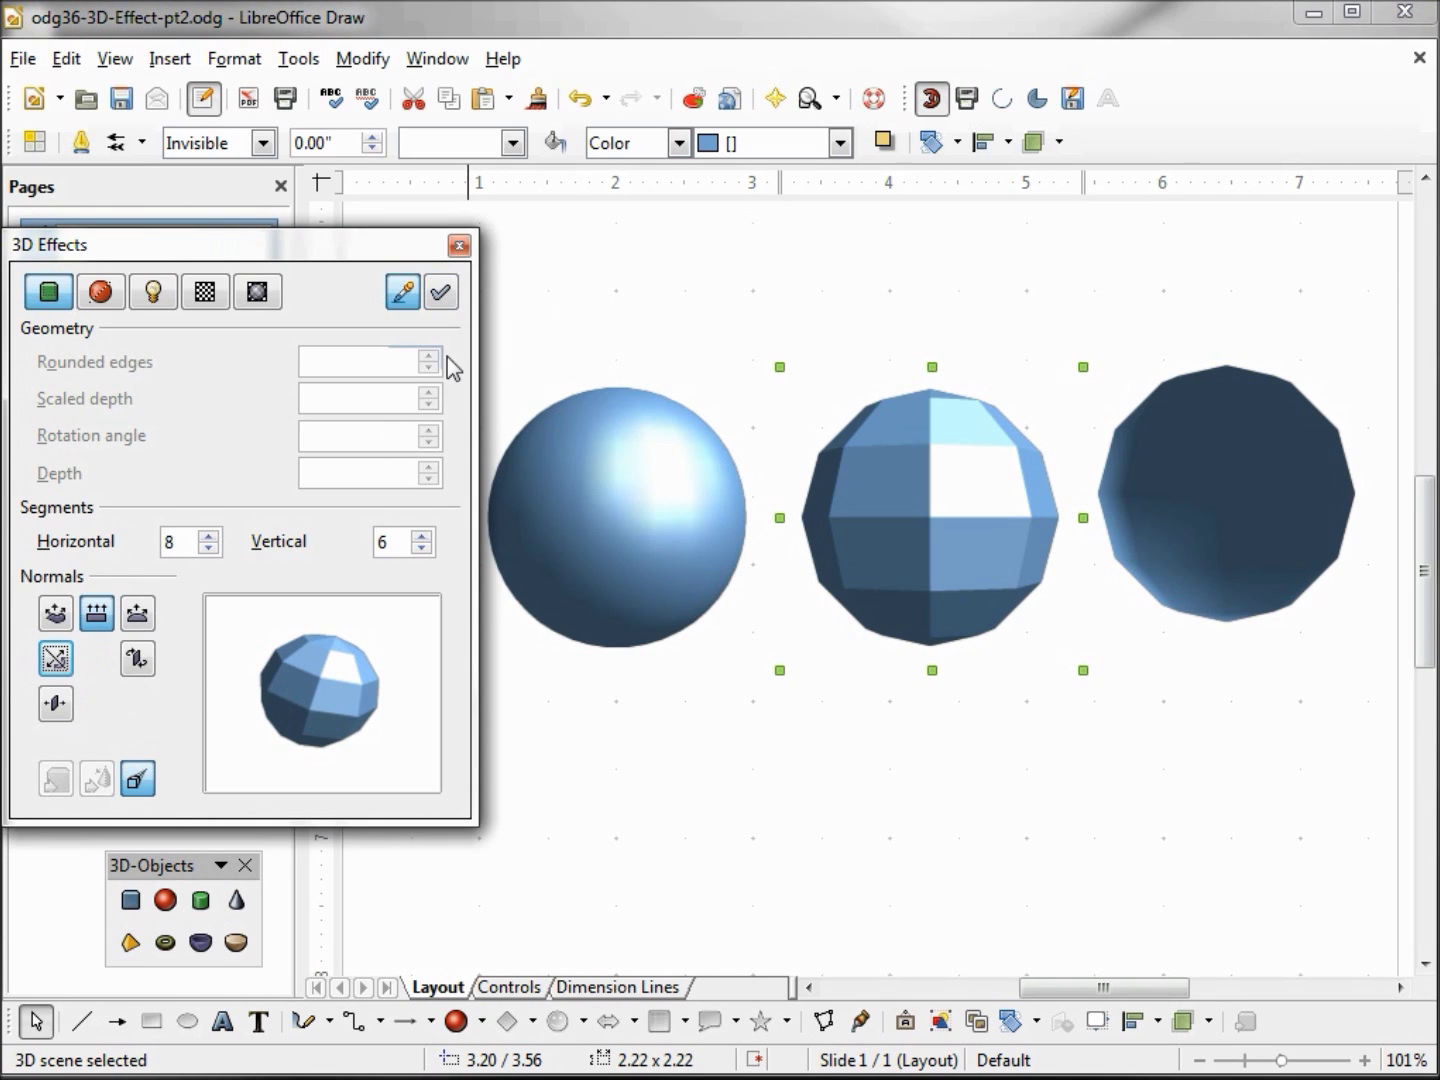
pyautogui.click(441, 293)
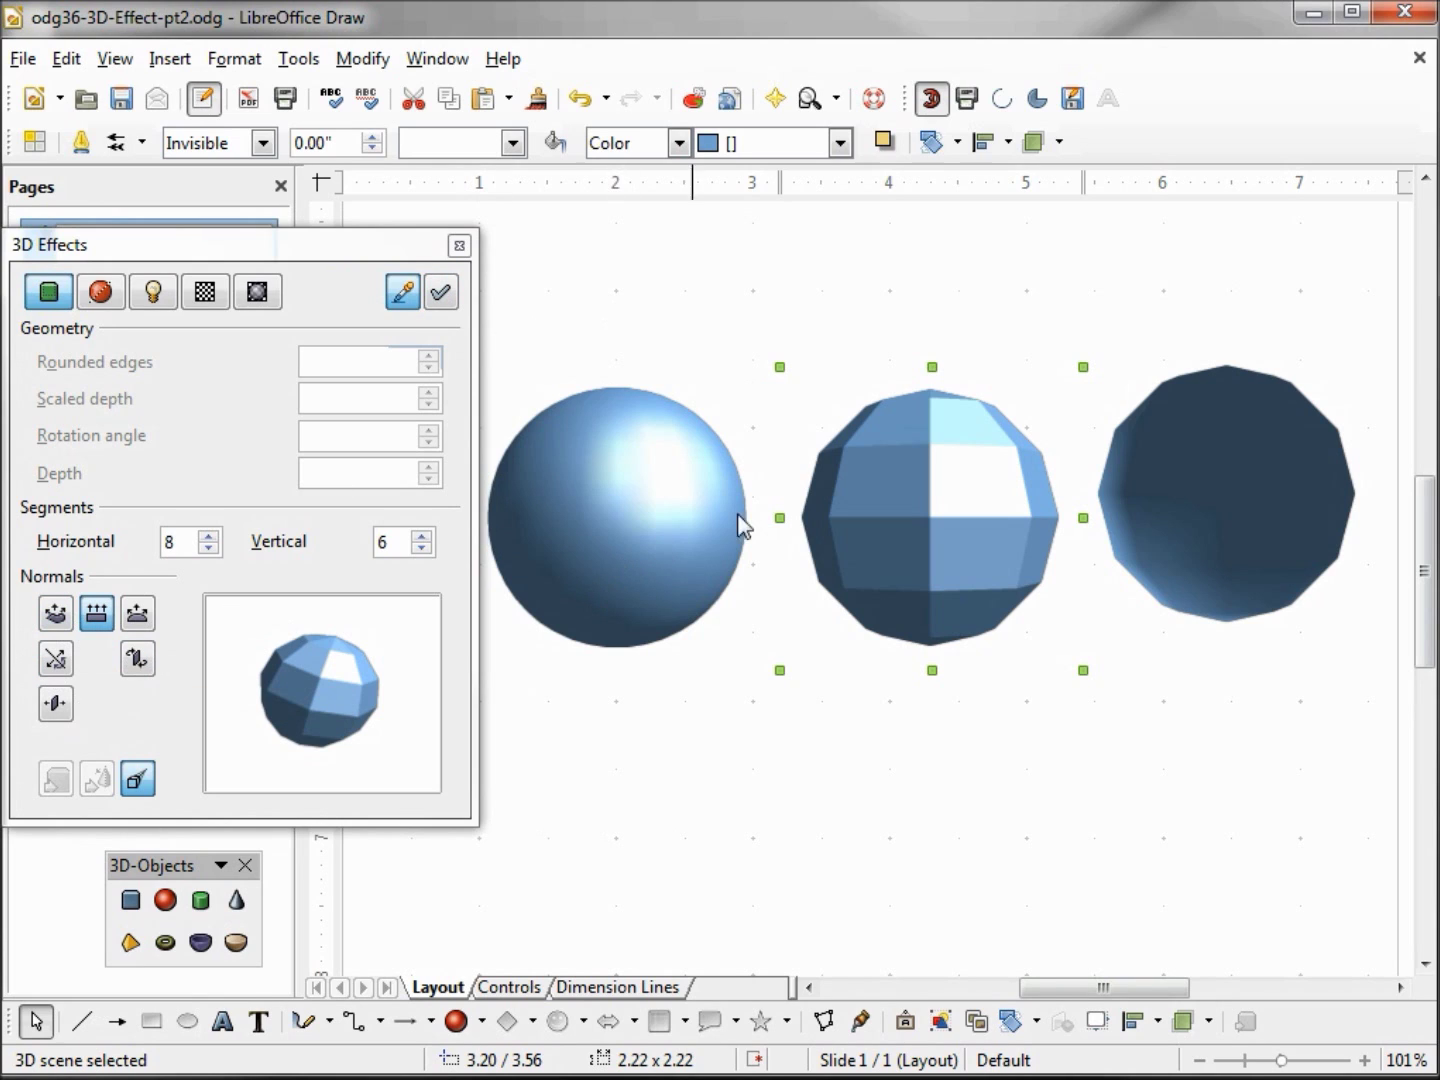
# - Try inverted normals on the left sphere, then restore its normal shading
pyautogui.click(648, 482)
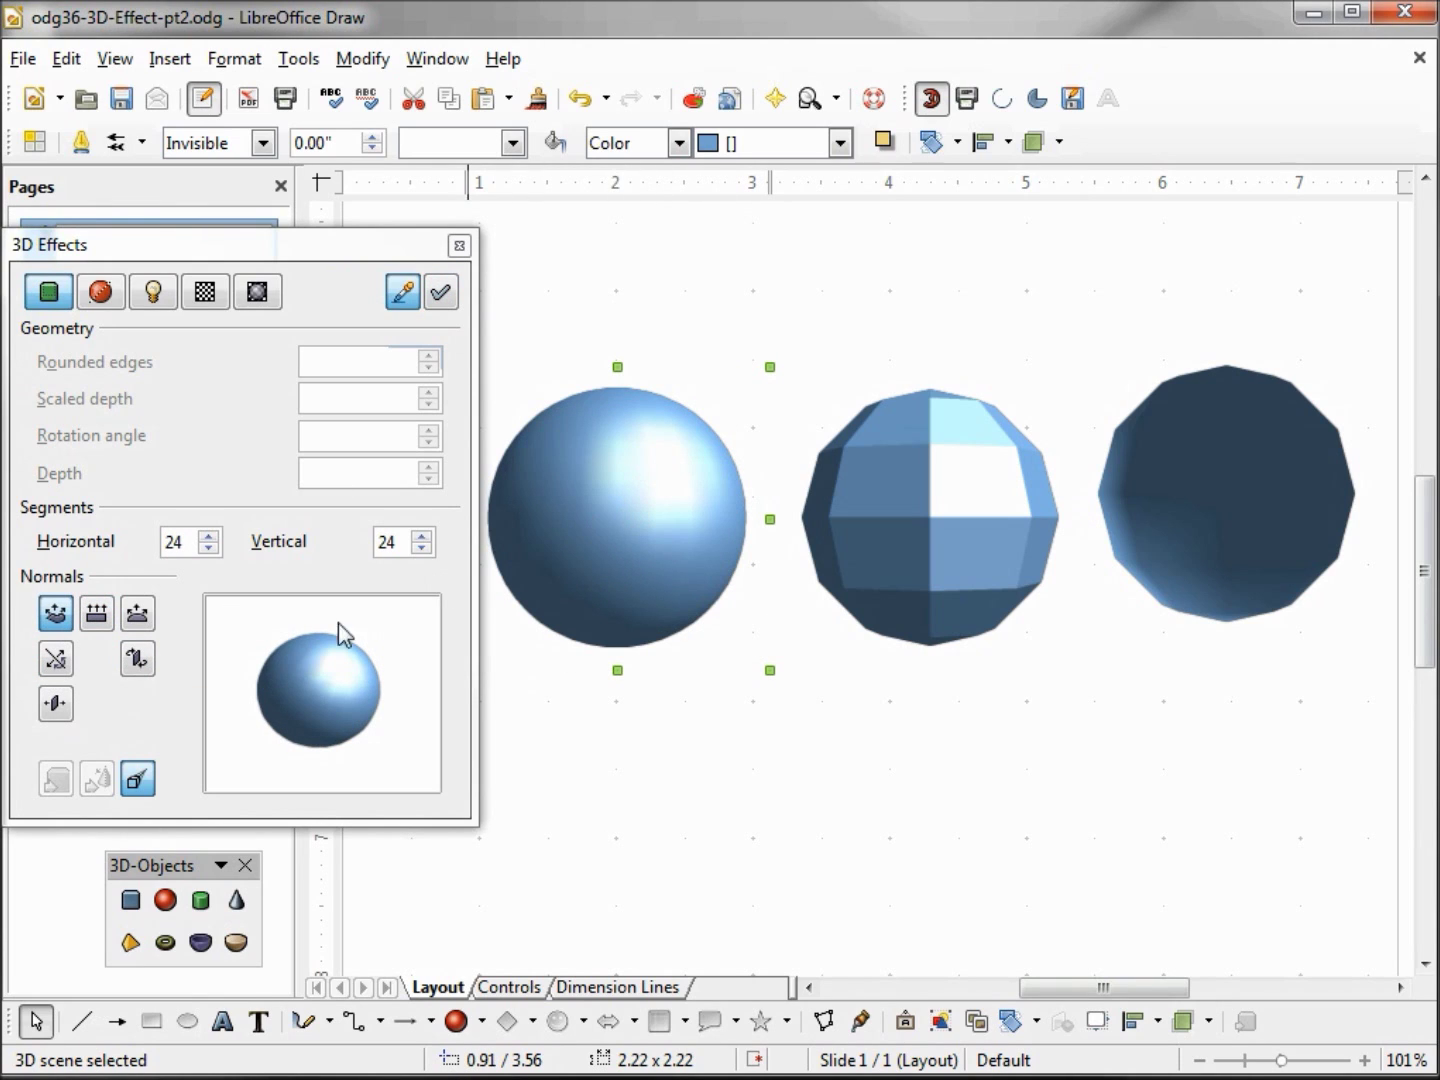
pyautogui.click(56, 666)
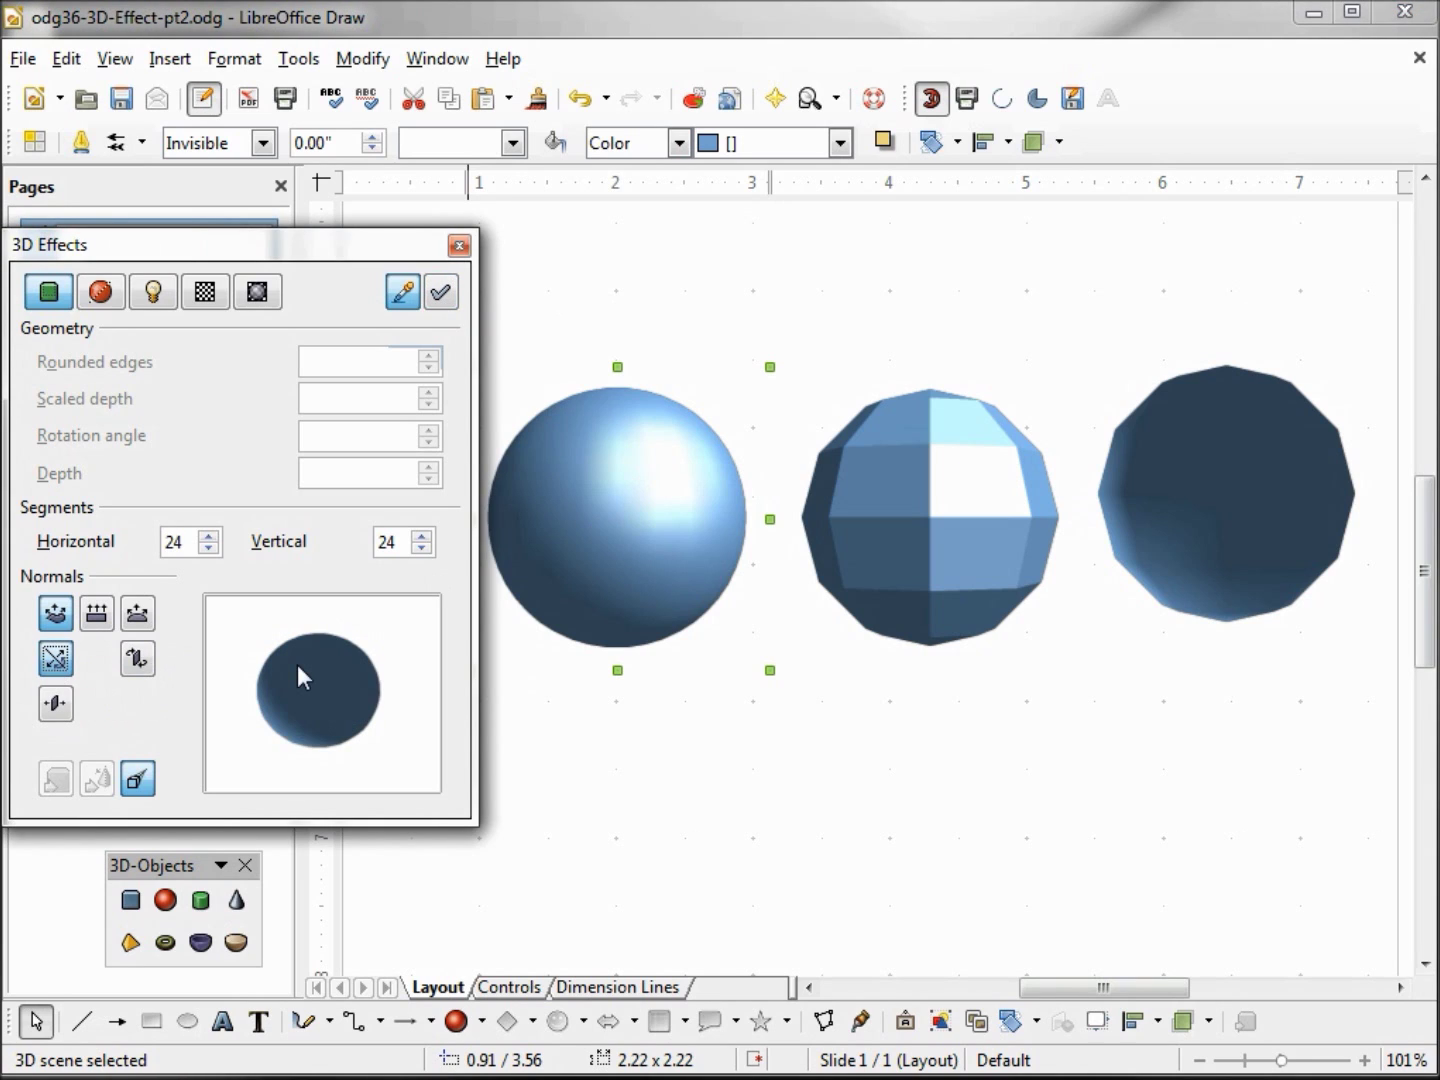
pyautogui.click(441, 292)
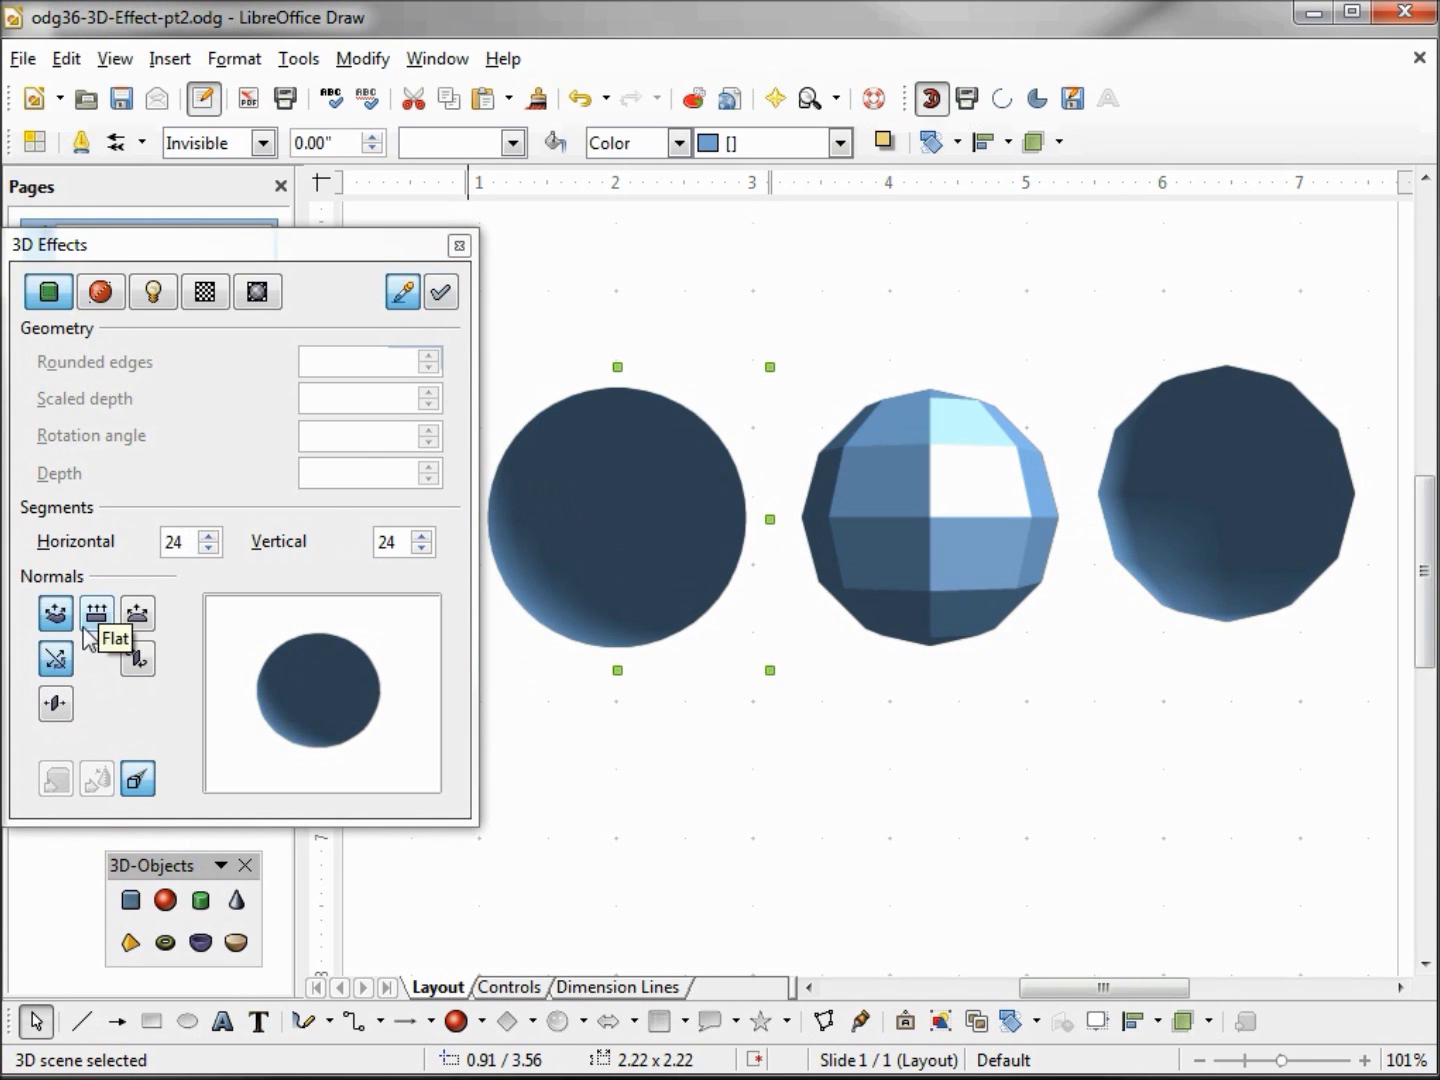
pyautogui.click(56, 661)
pyautogui.click(441, 292)
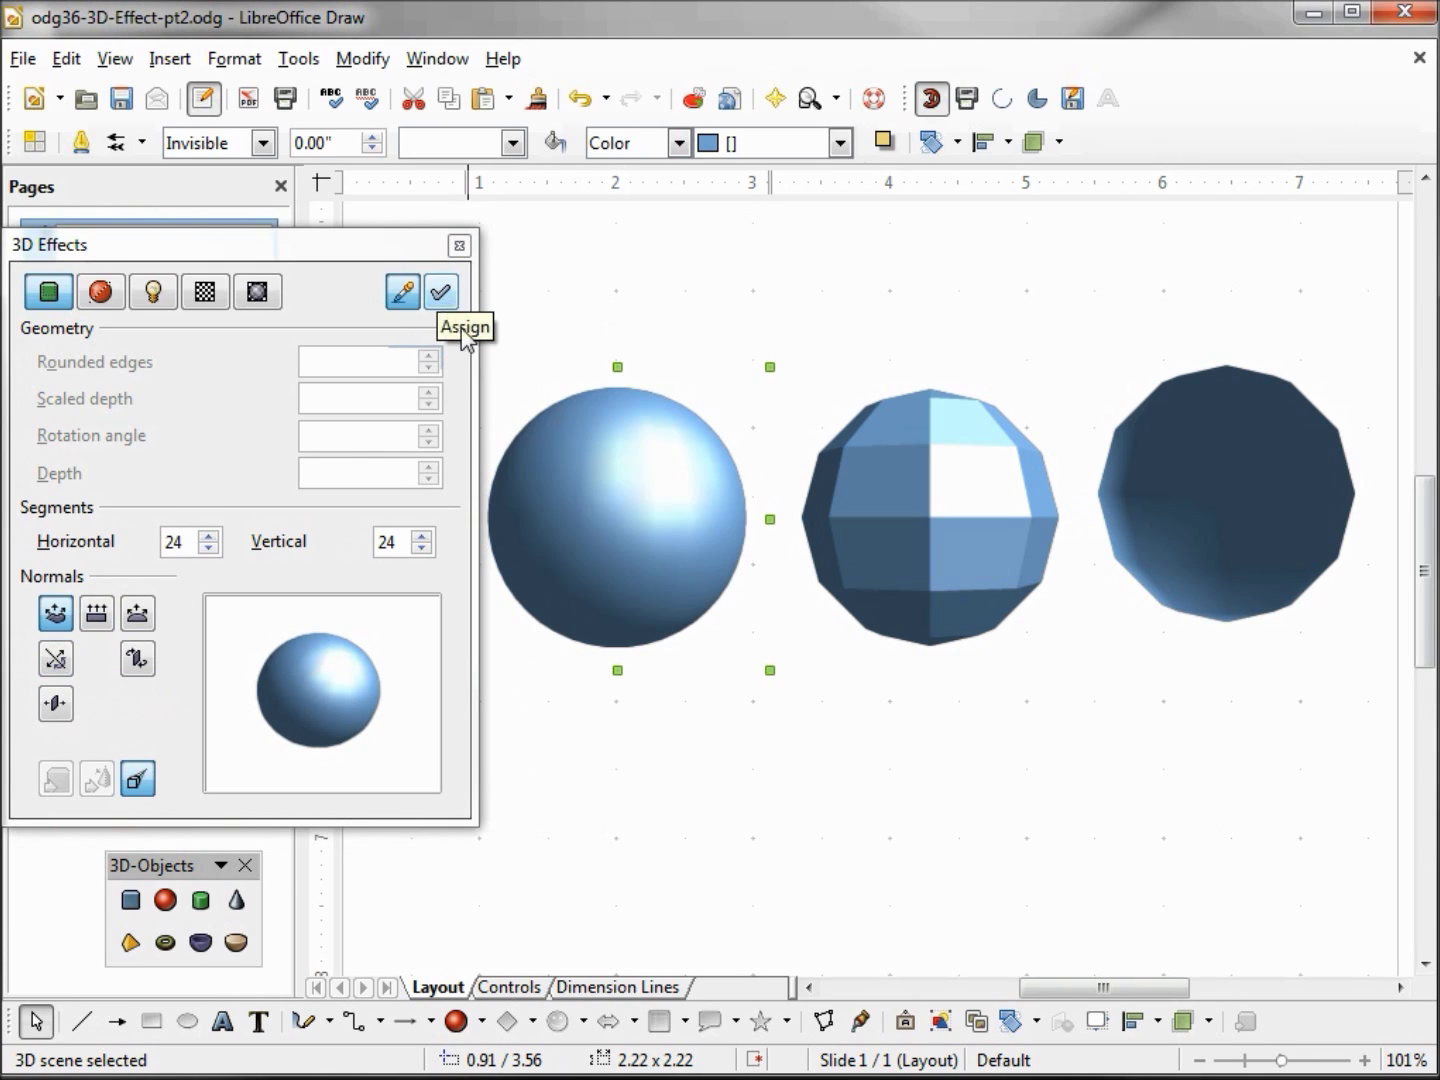
# - Turn off inverted normals on the right sphere so it is lit again
pyautogui.click(1219, 506)
pyautogui.click(57, 668)
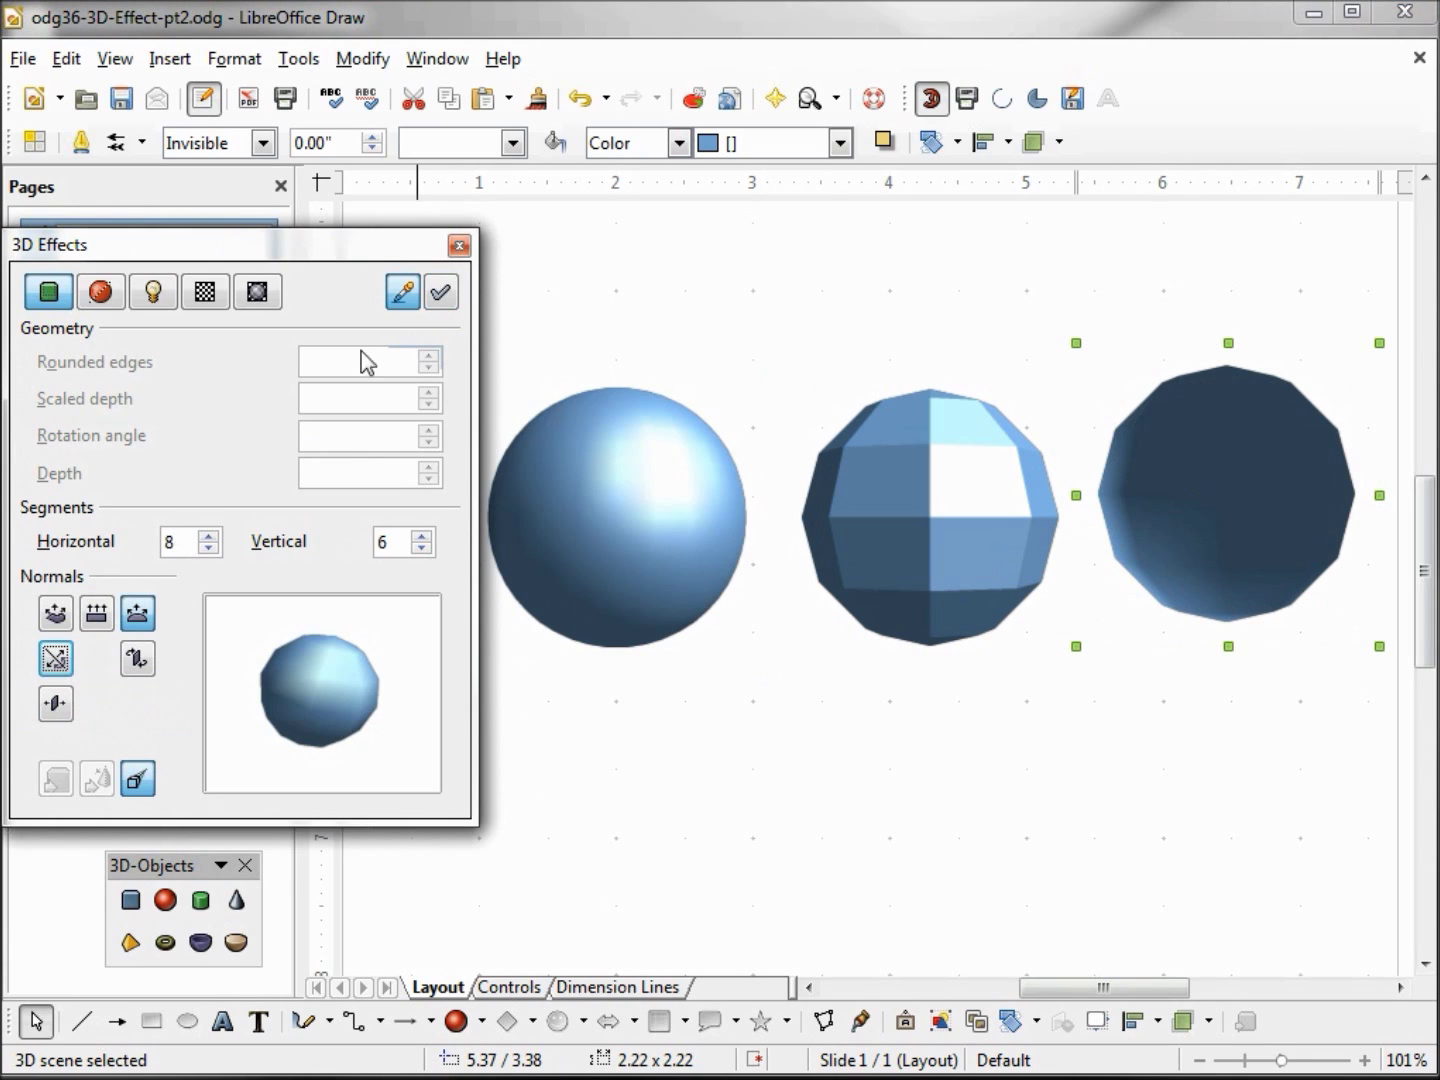
pyautogui.click(441, 292)
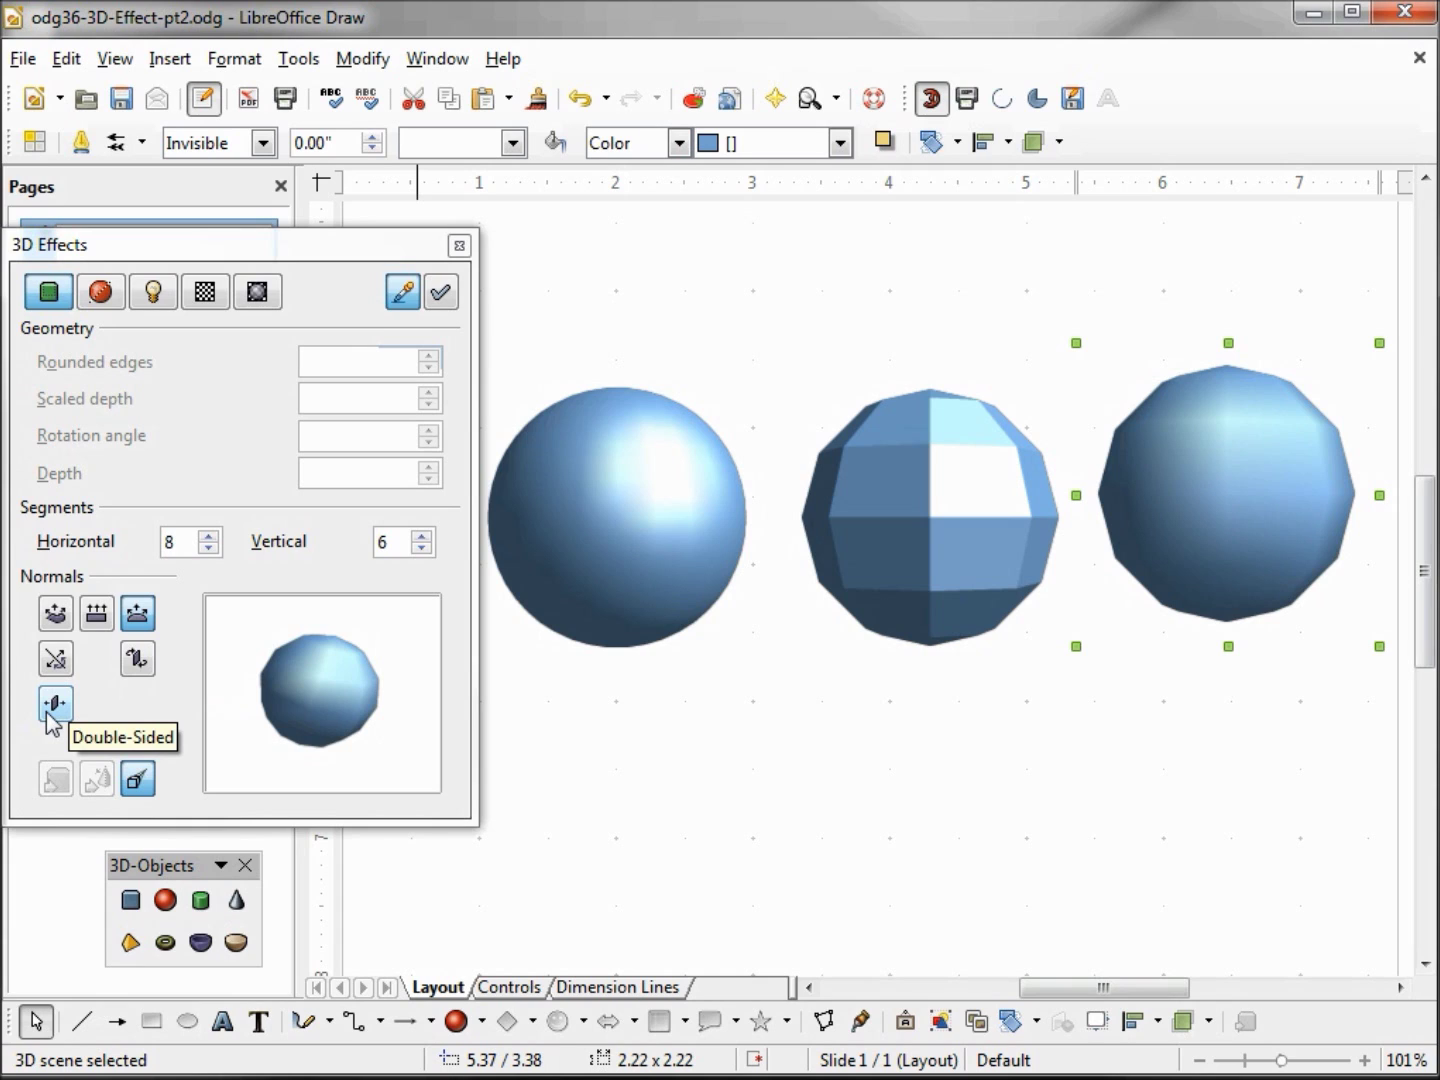
# - Insert a second slide and draw a 3D Shell bowl in its centre
pyautogui.click(165, 58)
pyautogui.click(229, 100)
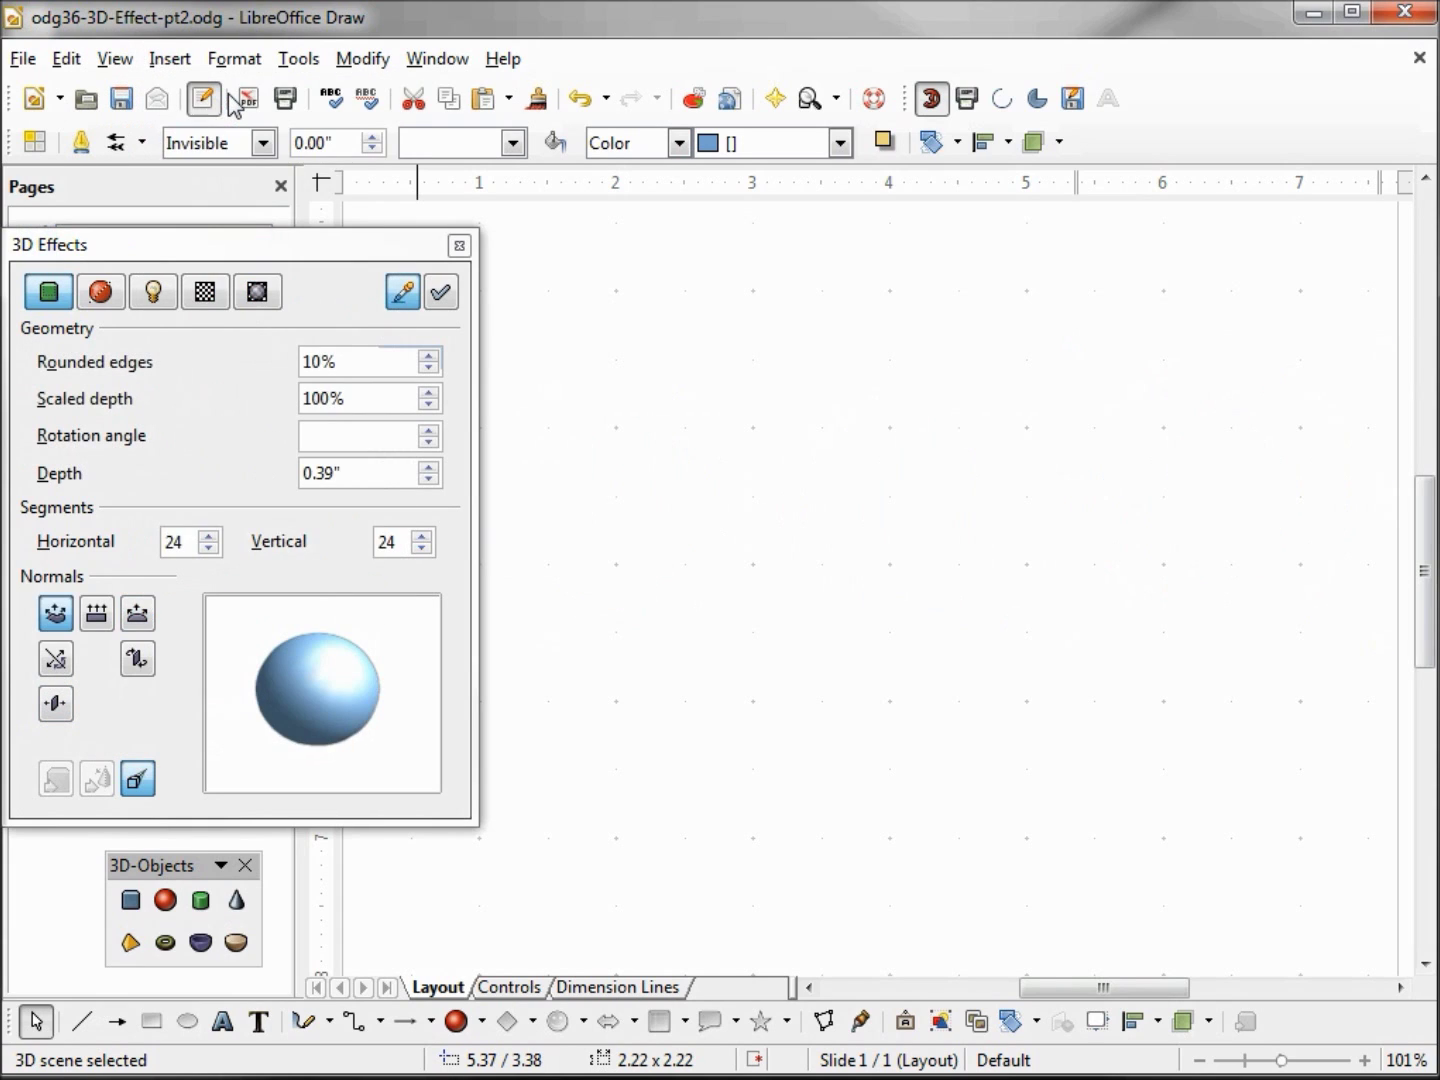
pyautogui.click(200, 943)
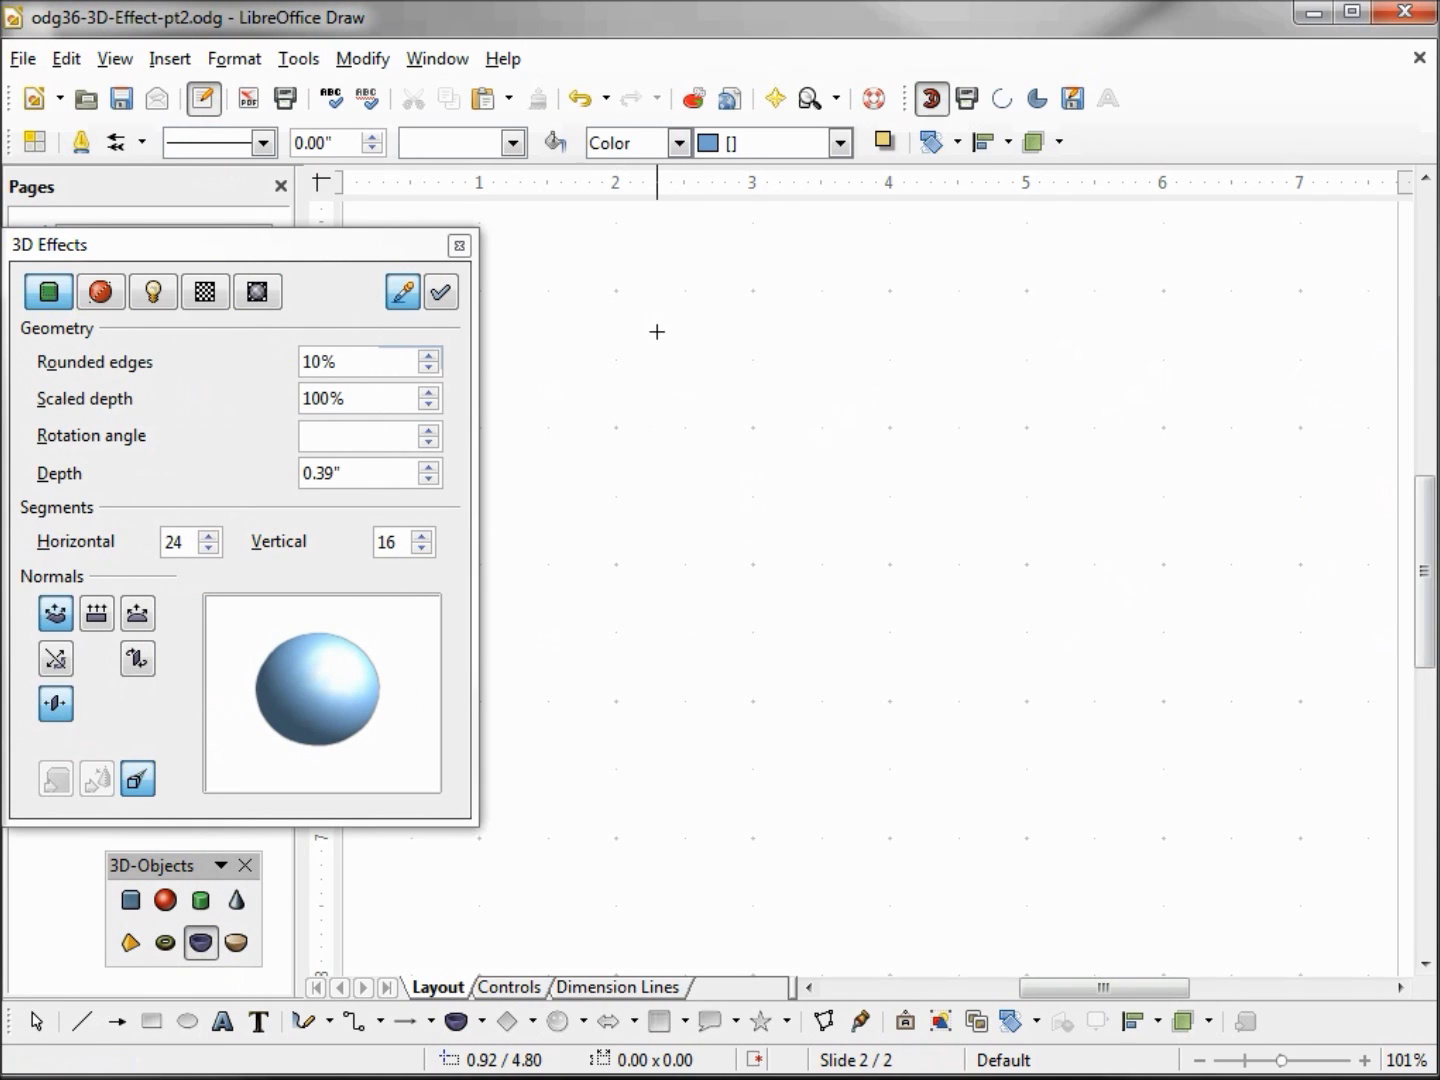
pyautogui.moveTo(659, 320)
pyautogui.mouseDown()
pyautogui.moveTo(947, 590)
pyautogui.moveTo(1034, 751)
pyautogui.mouseUp()
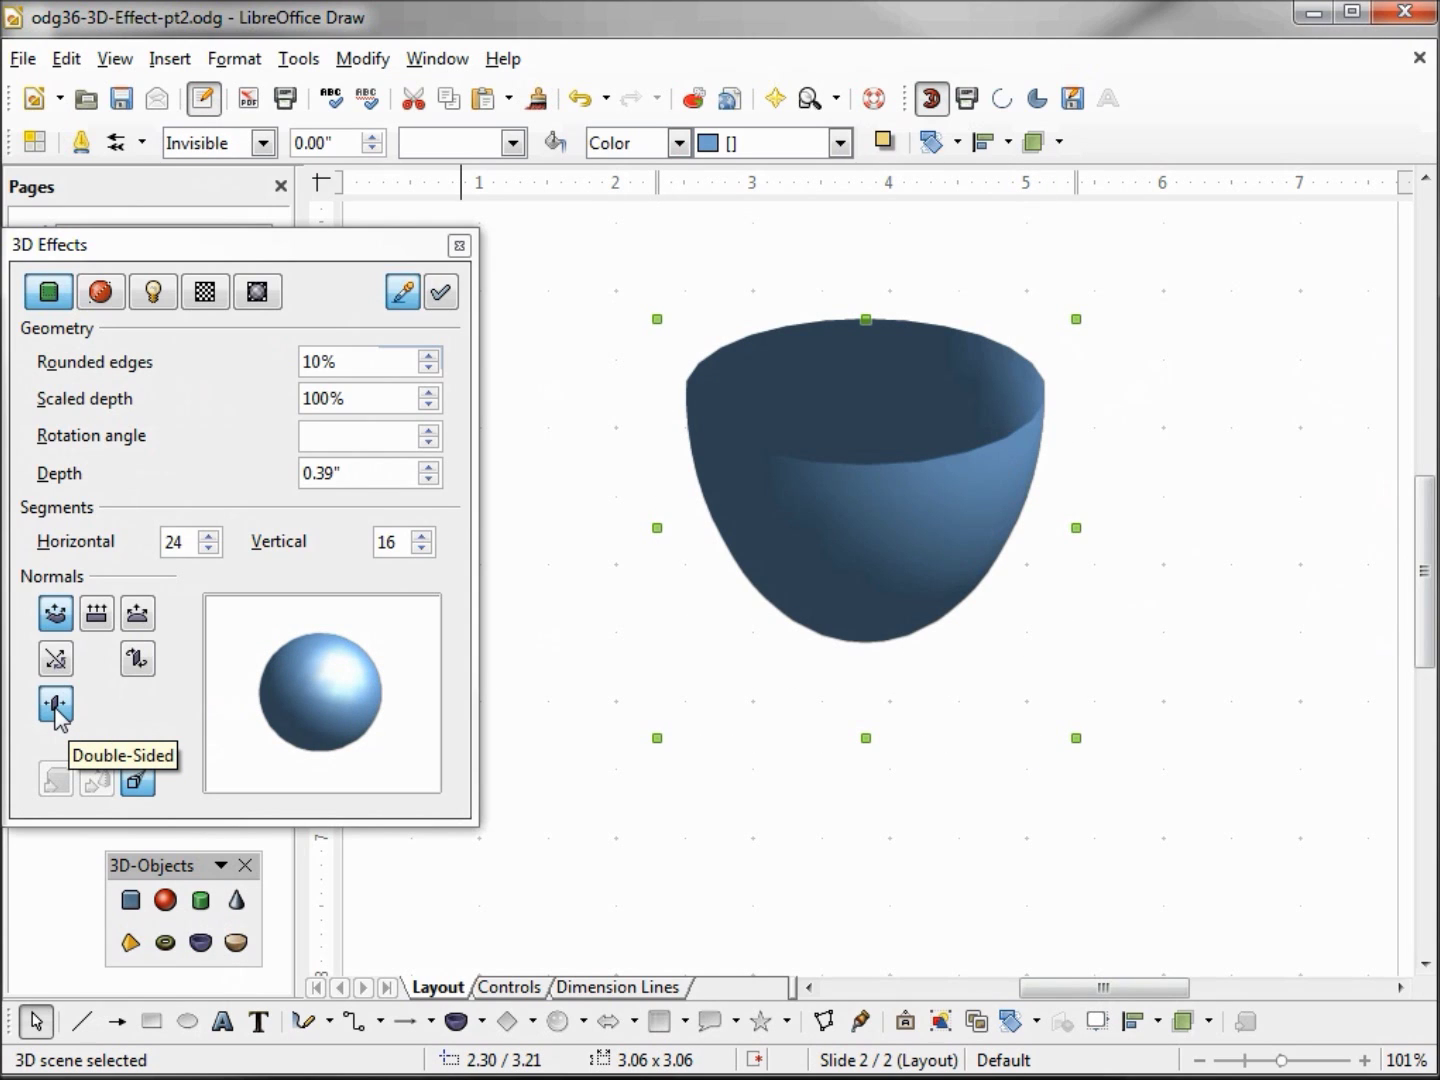
# - Turn the bowl's Double-Sided setting off and back on, applying each change
pyautogui.click(57, 708)
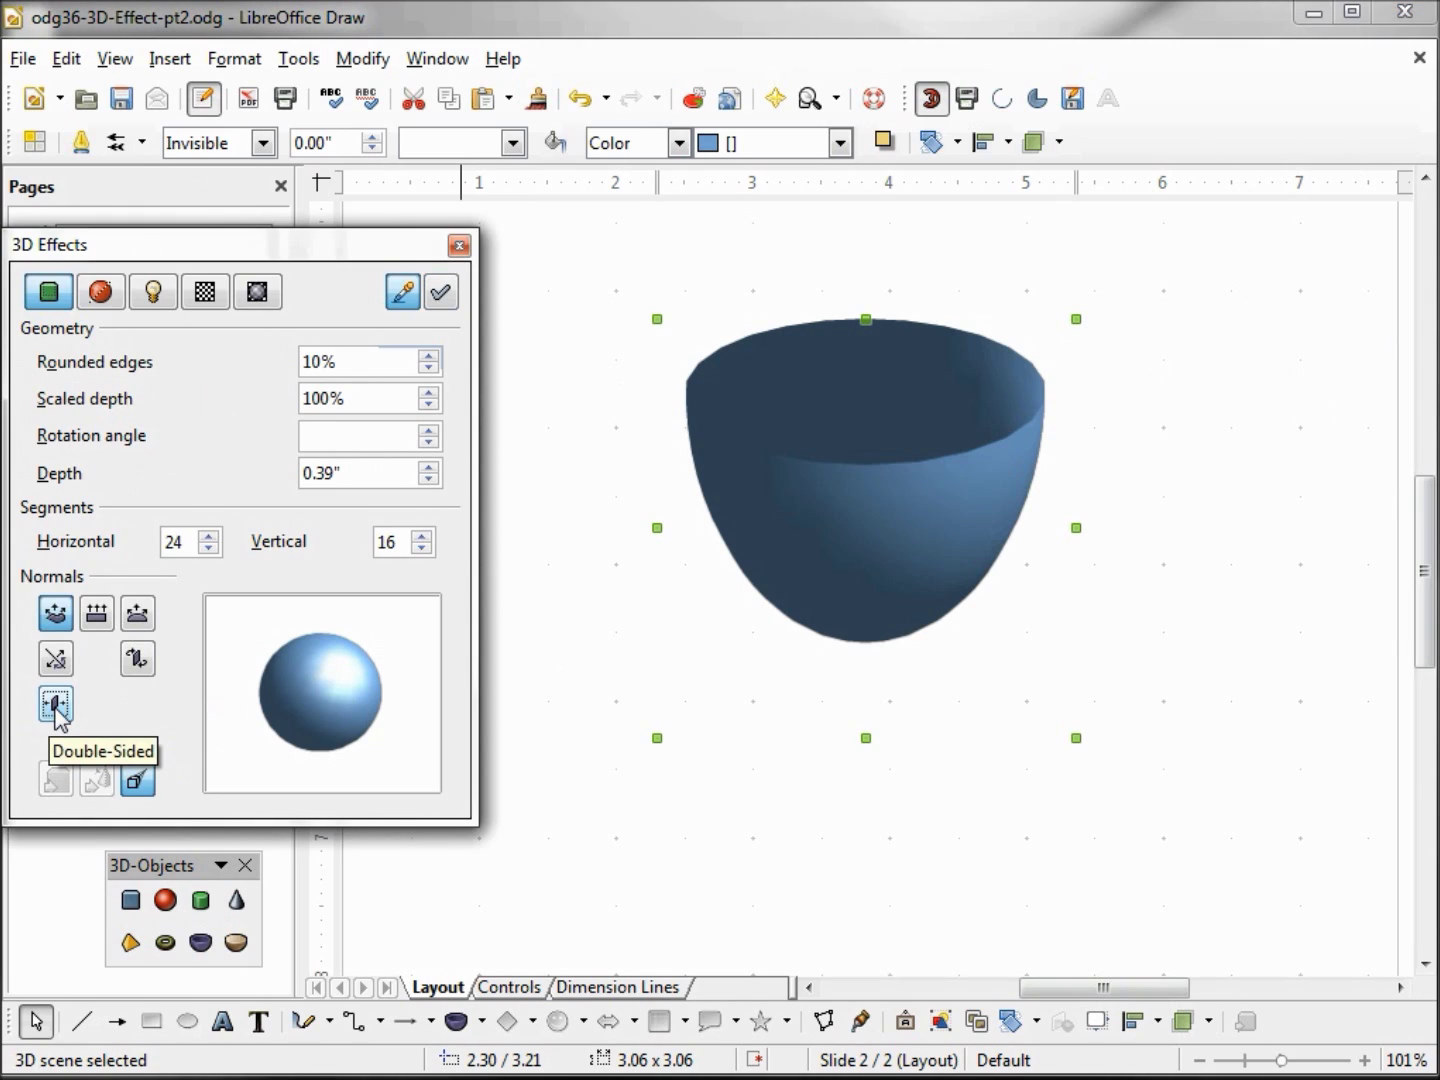
pyautogui.click(452, 298)
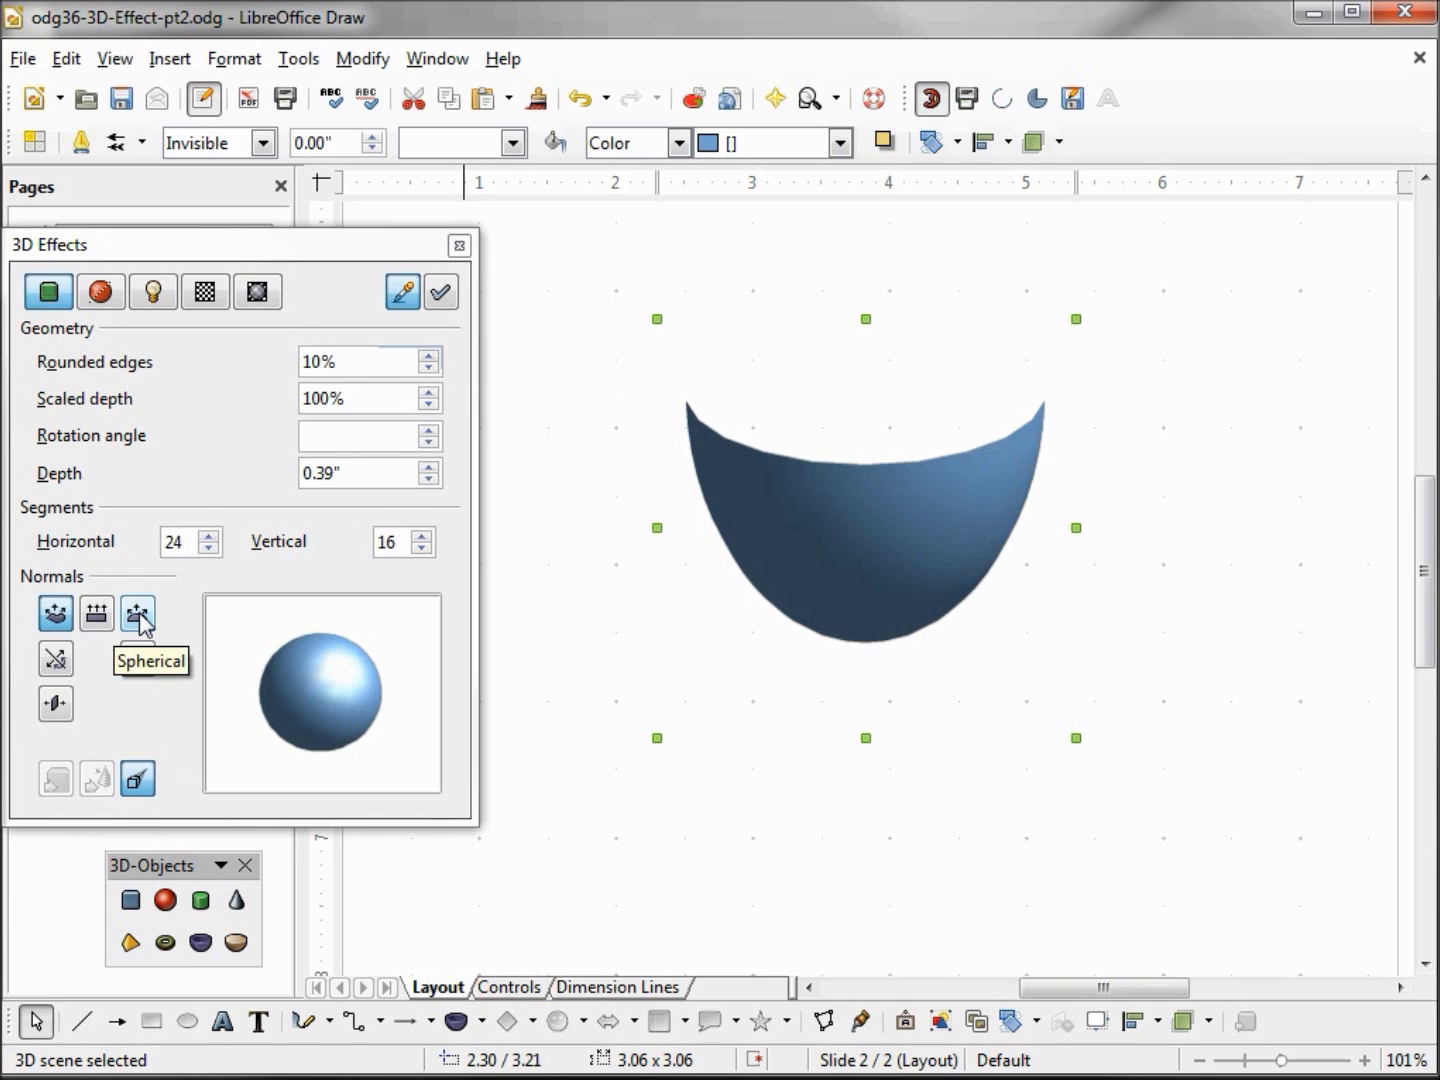
pyautogui.click(59, 708)
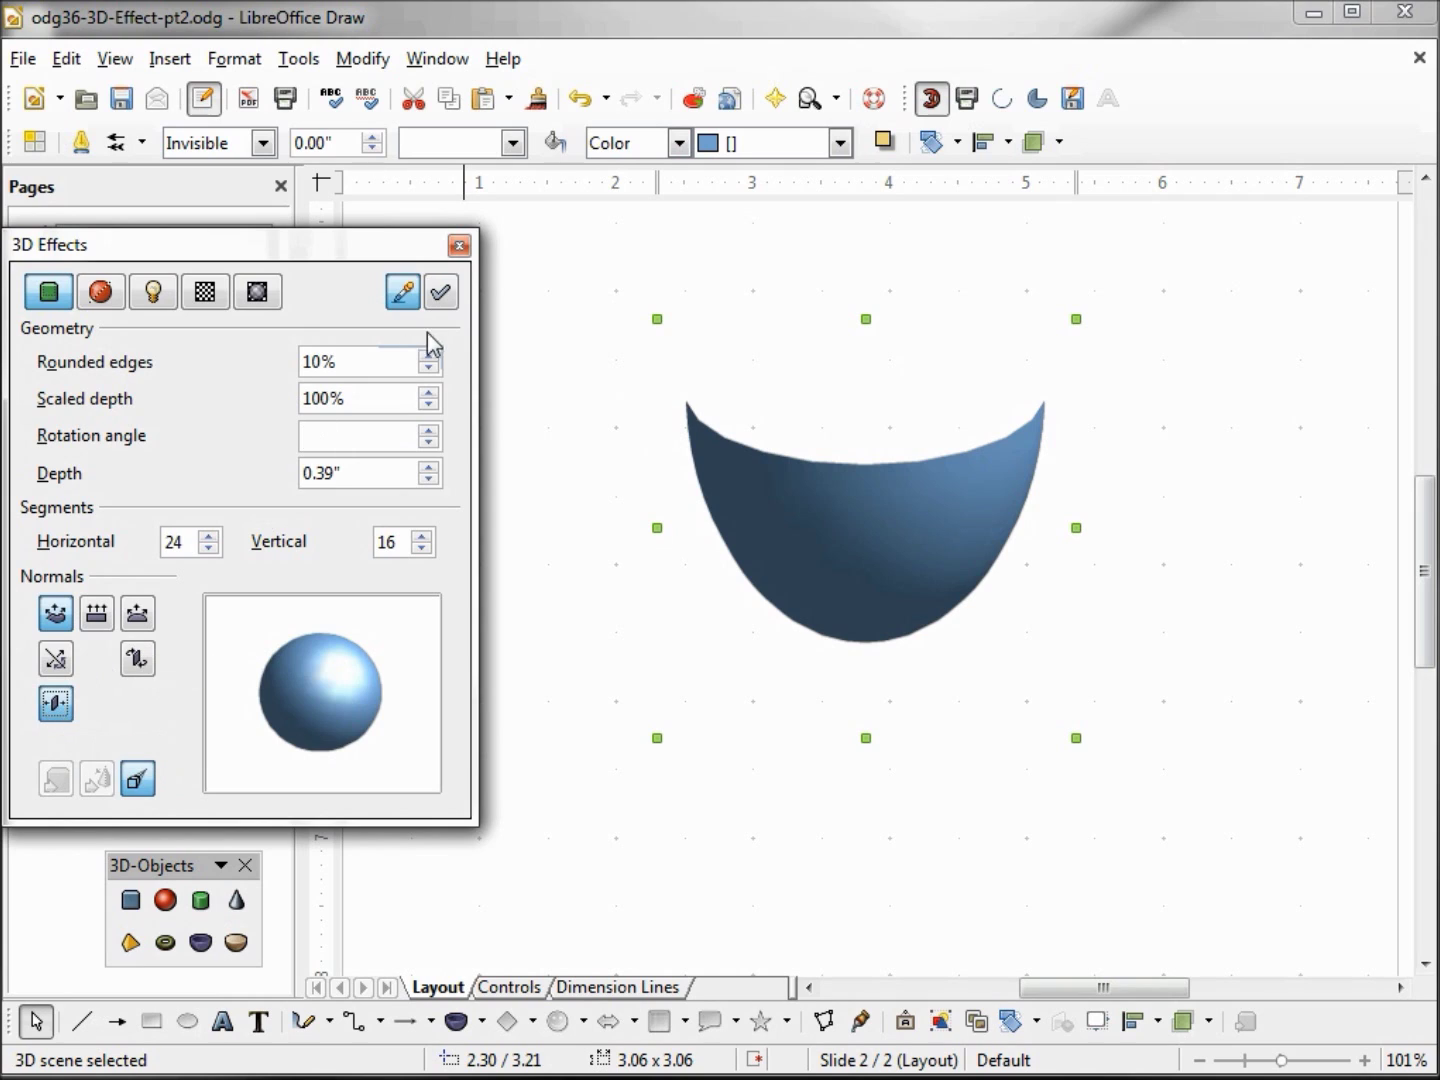
pyautogui.click(452, 303)
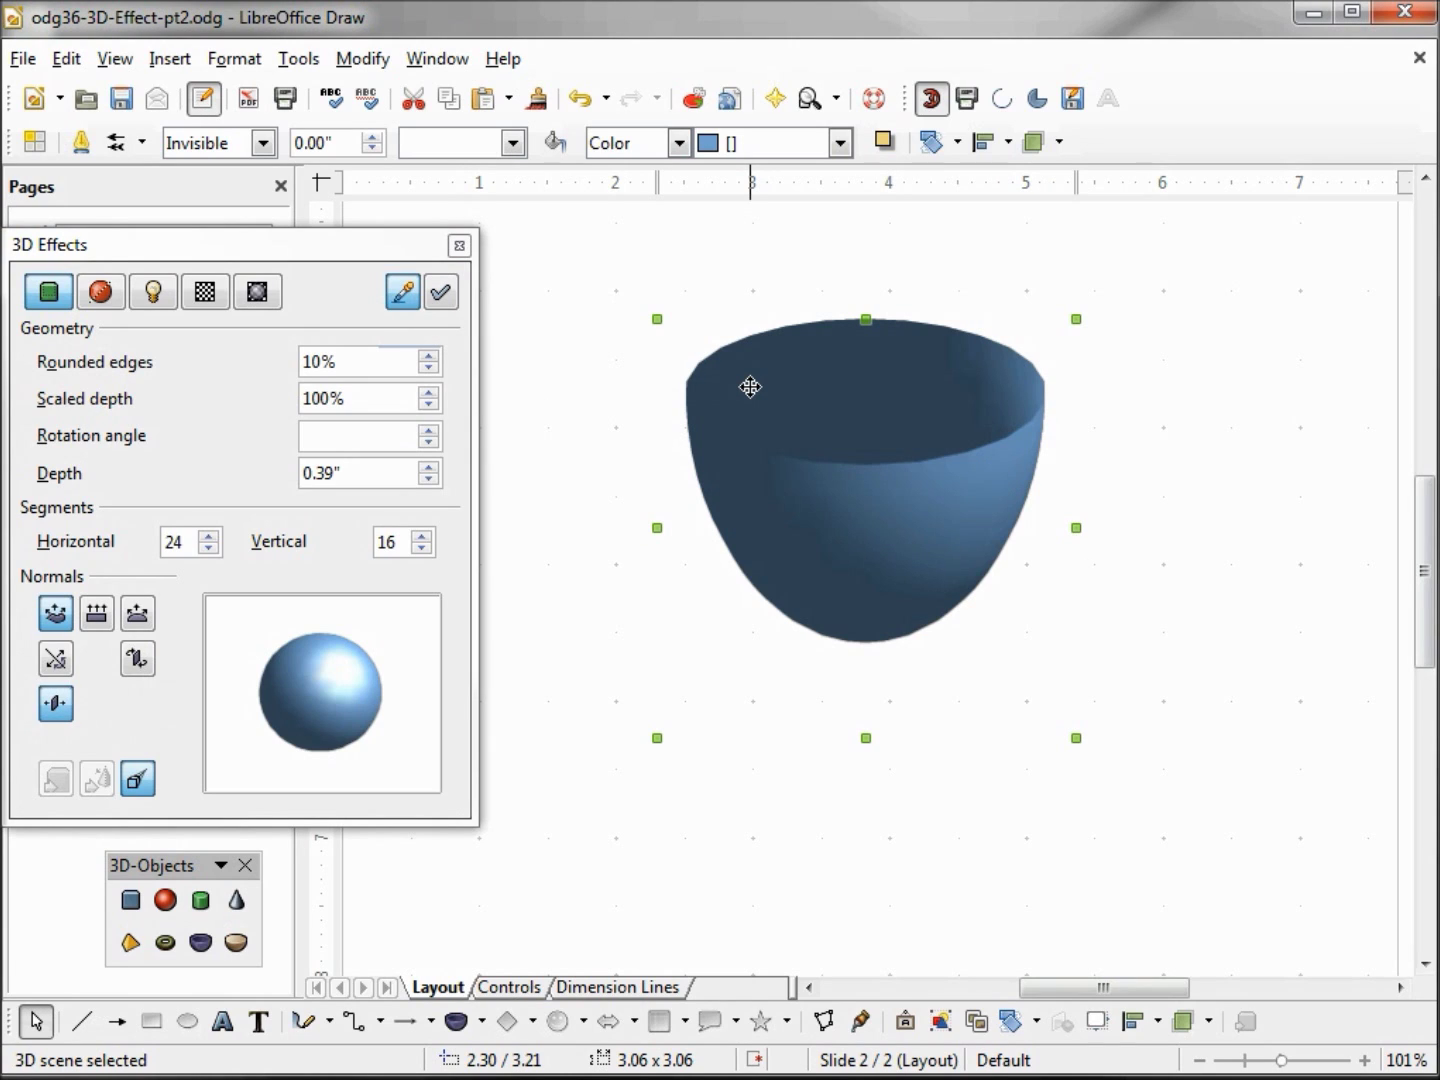
# - Enable Double-Sided Illumination to light the bowl's interior, then move it up and left
pyautogui.click(134, 660)
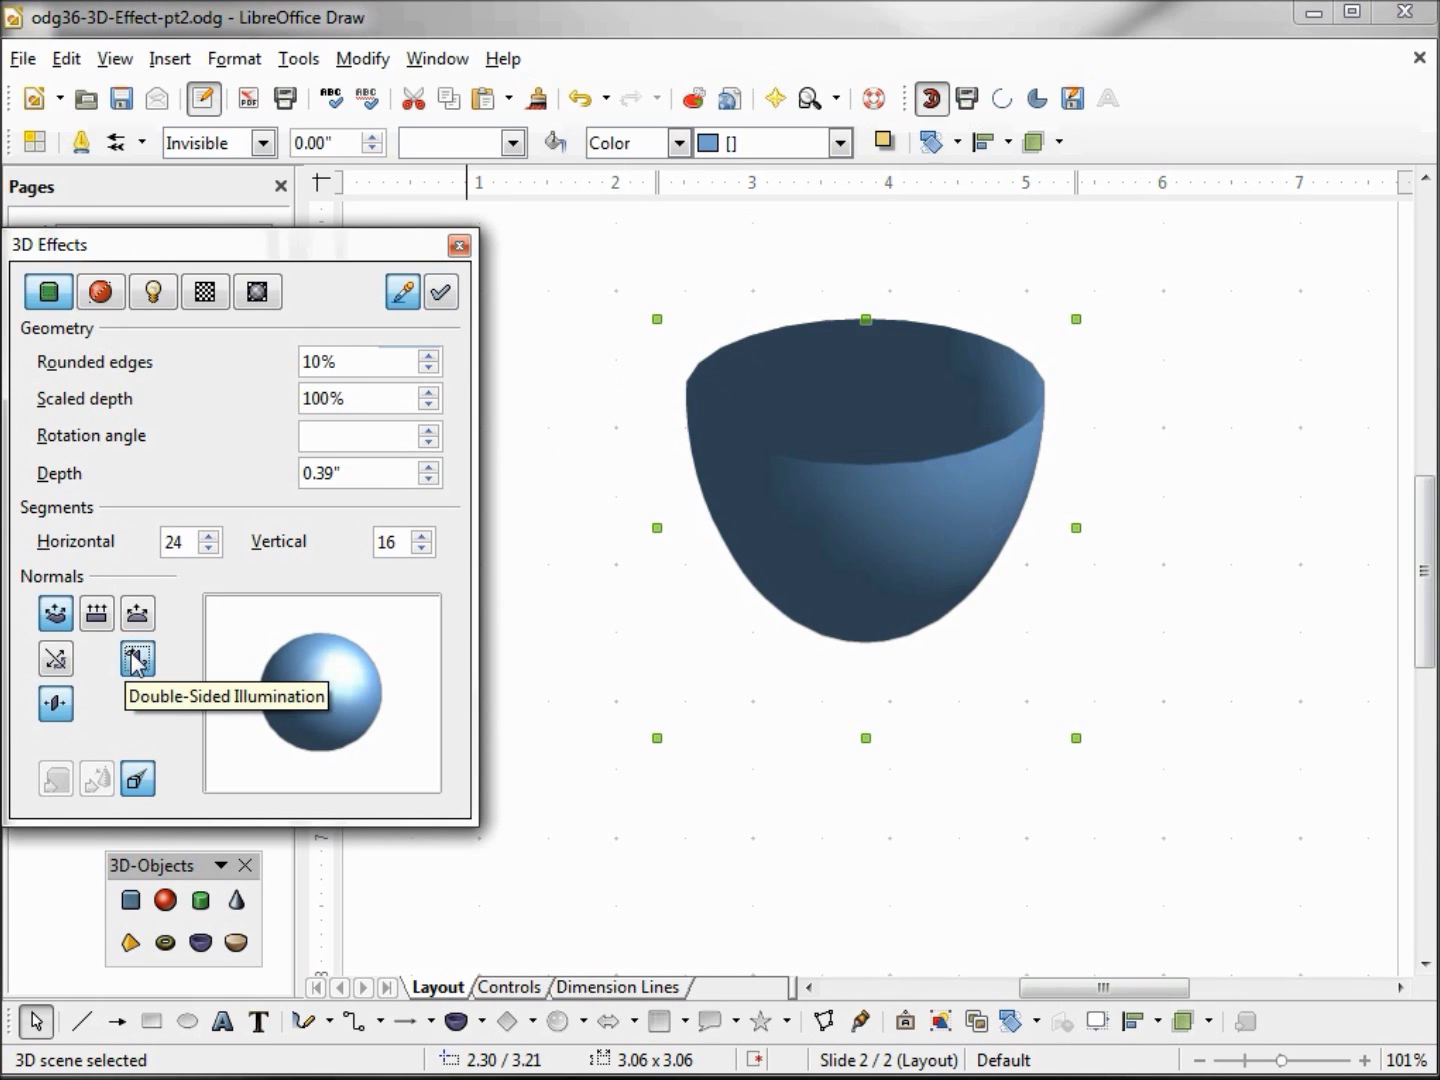
pyautogui.click(443, 293)
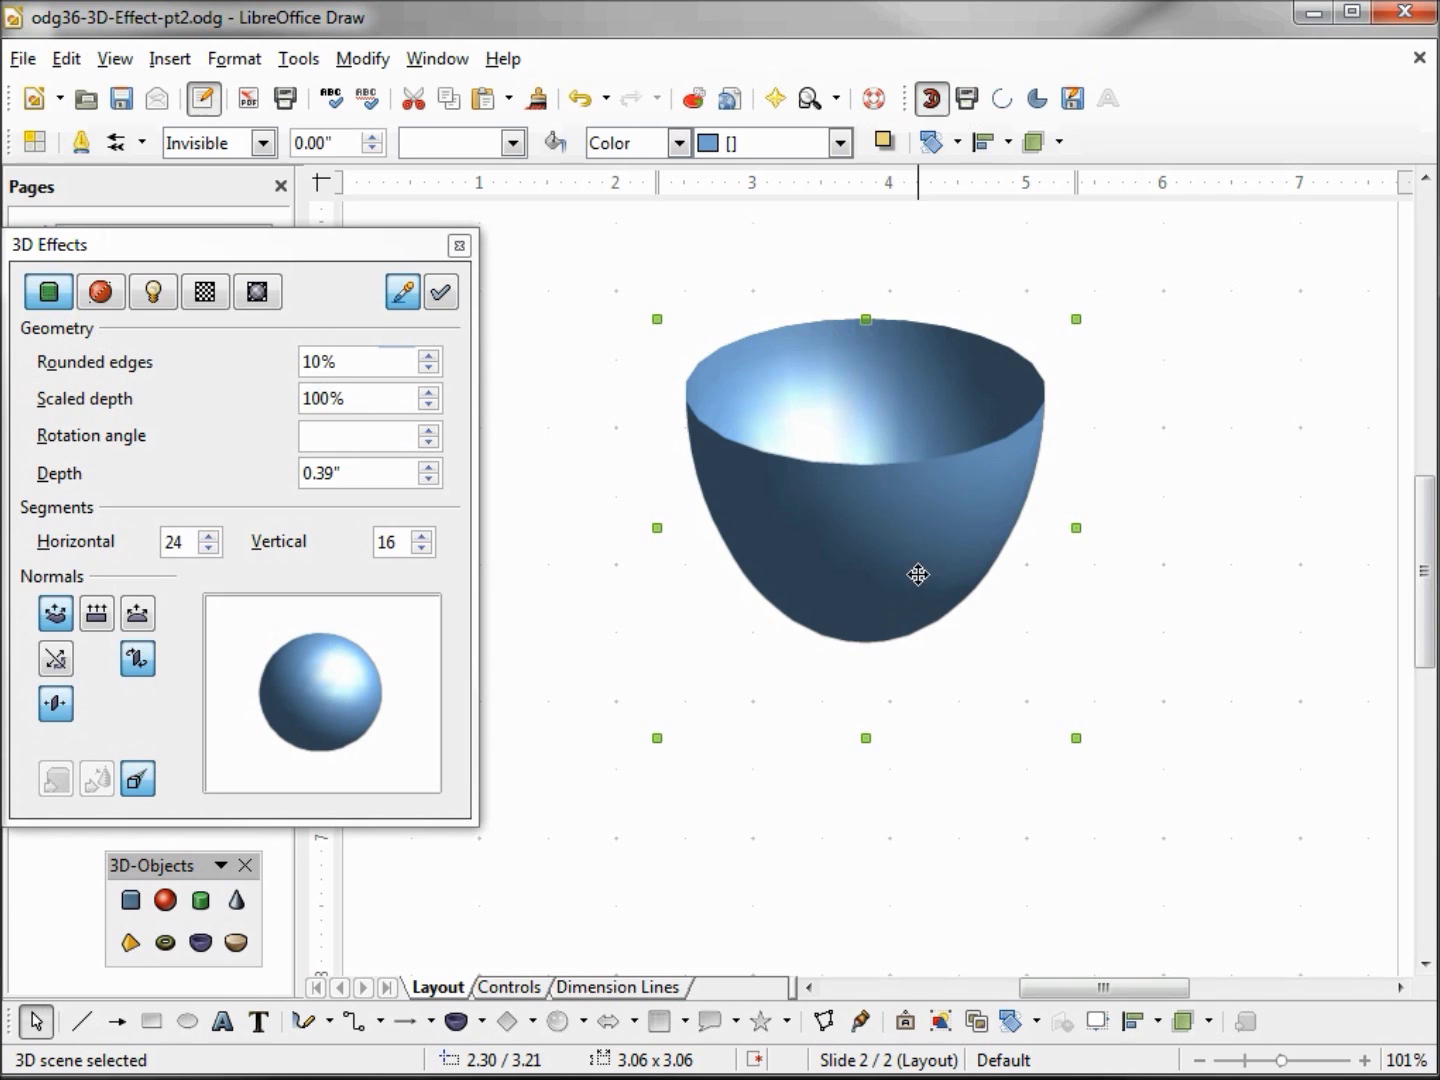
pyautogui.moveTo(916, 572); pyautogui.dragTo(741, 481)
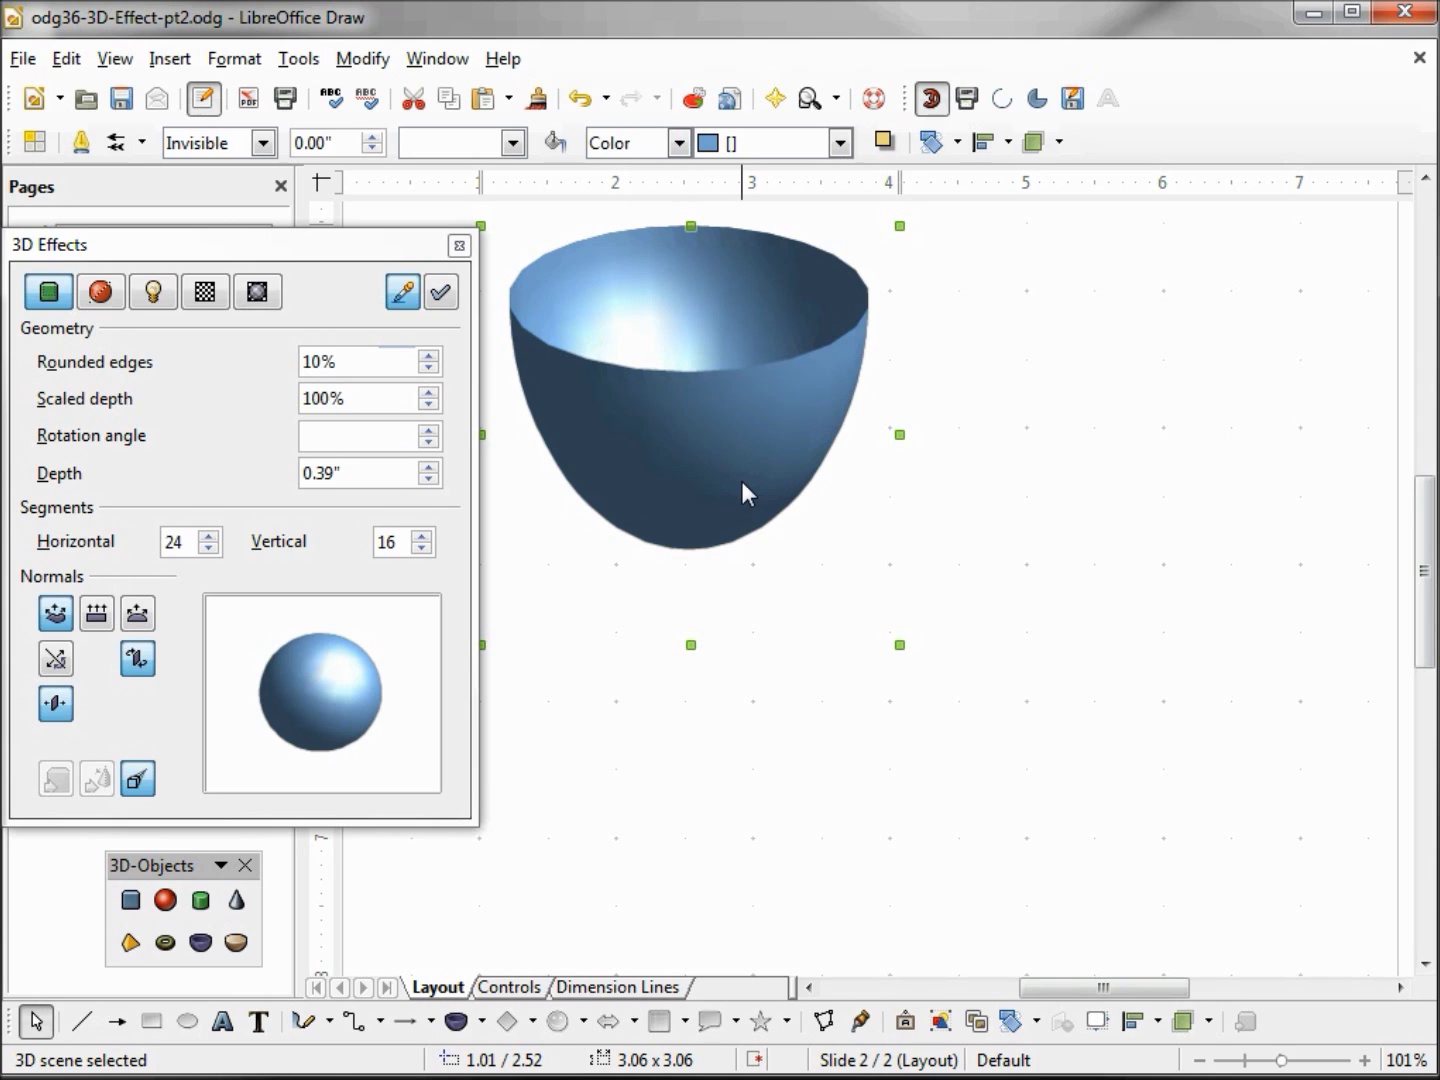
# - Place a copy of the bowl to its right and give the copy spherical normals
pyautogui.moveTo(741, 482); pyautogui.dragTo(1219, 473)
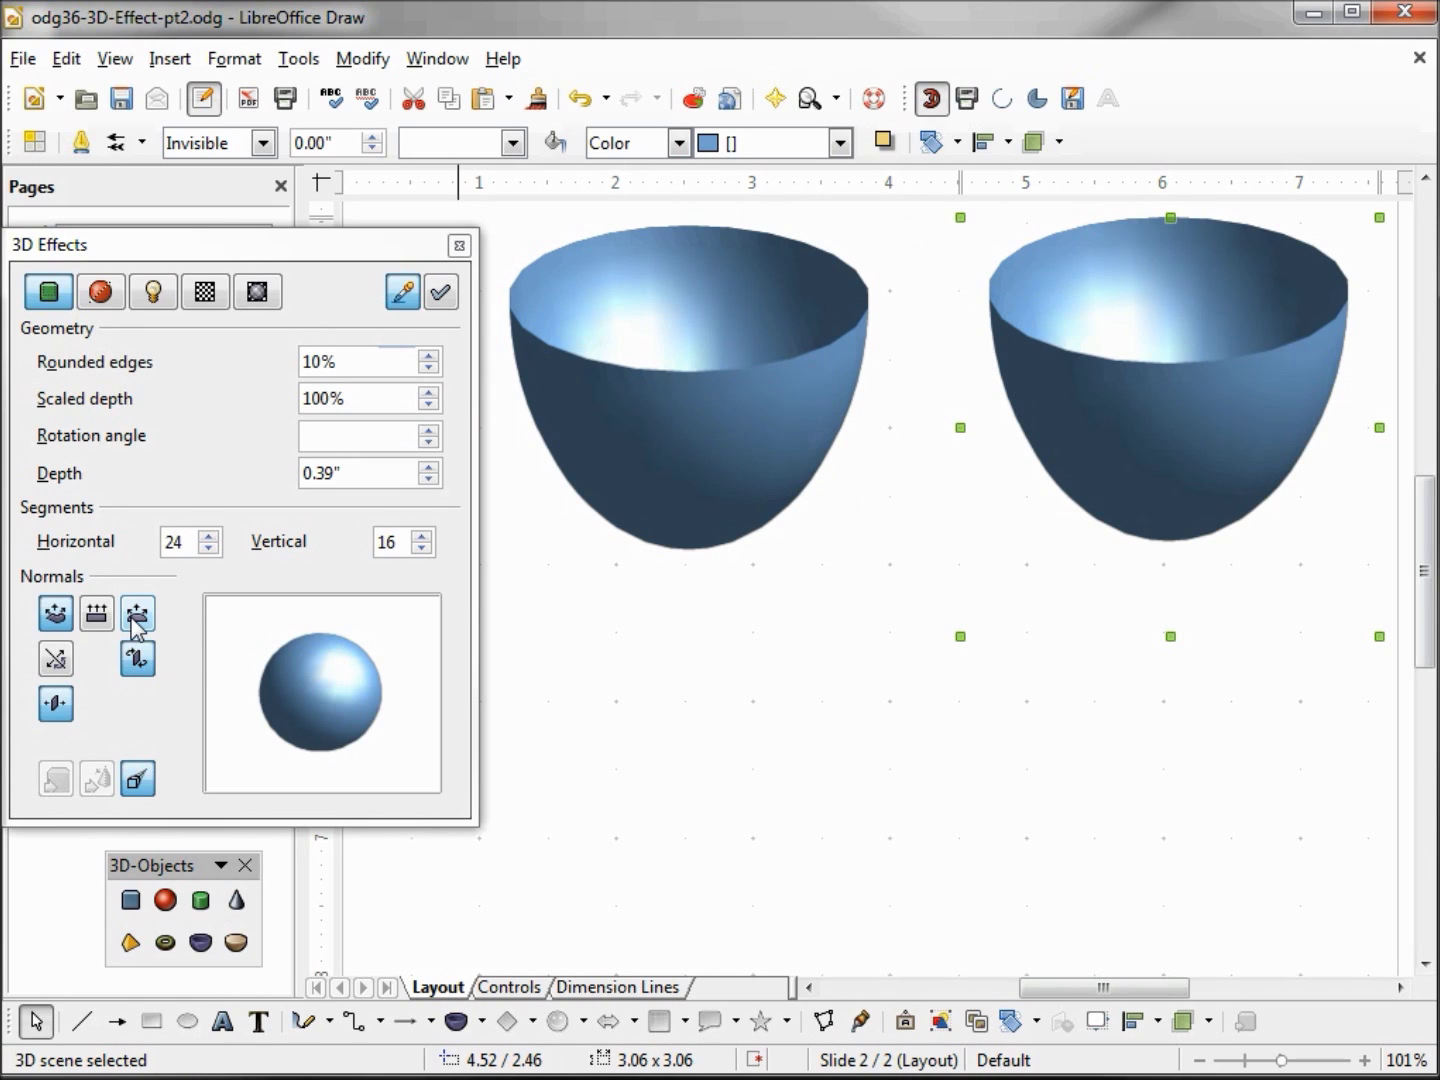
pyautogui.click(137, 620)
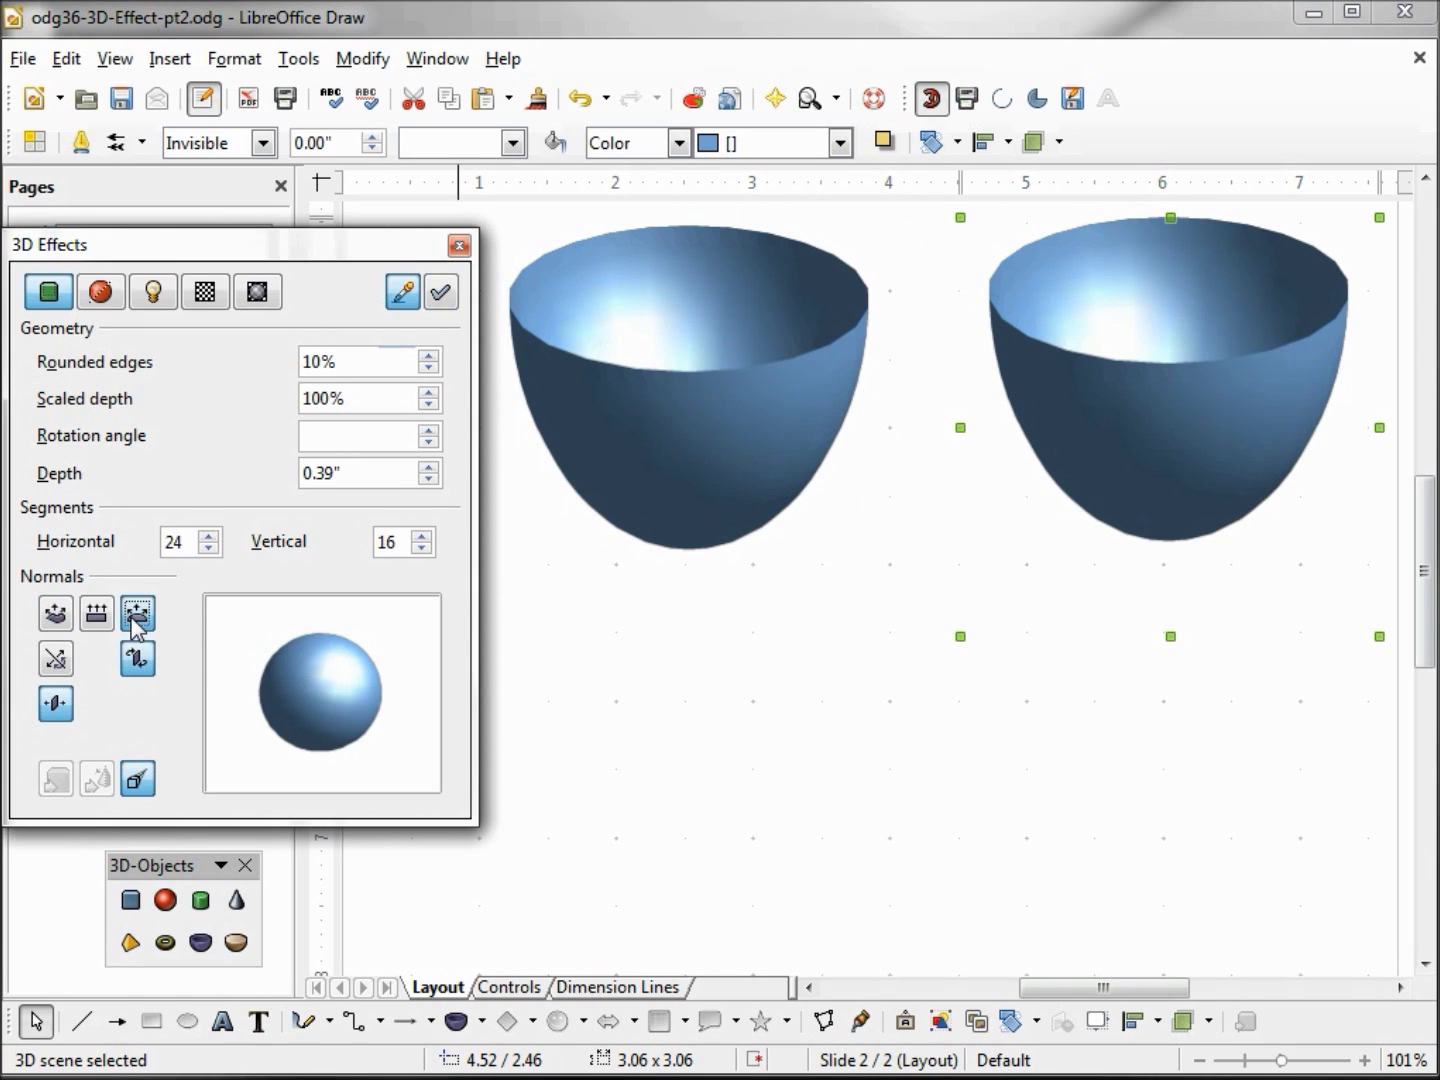
pyautogui.click(443, 296)
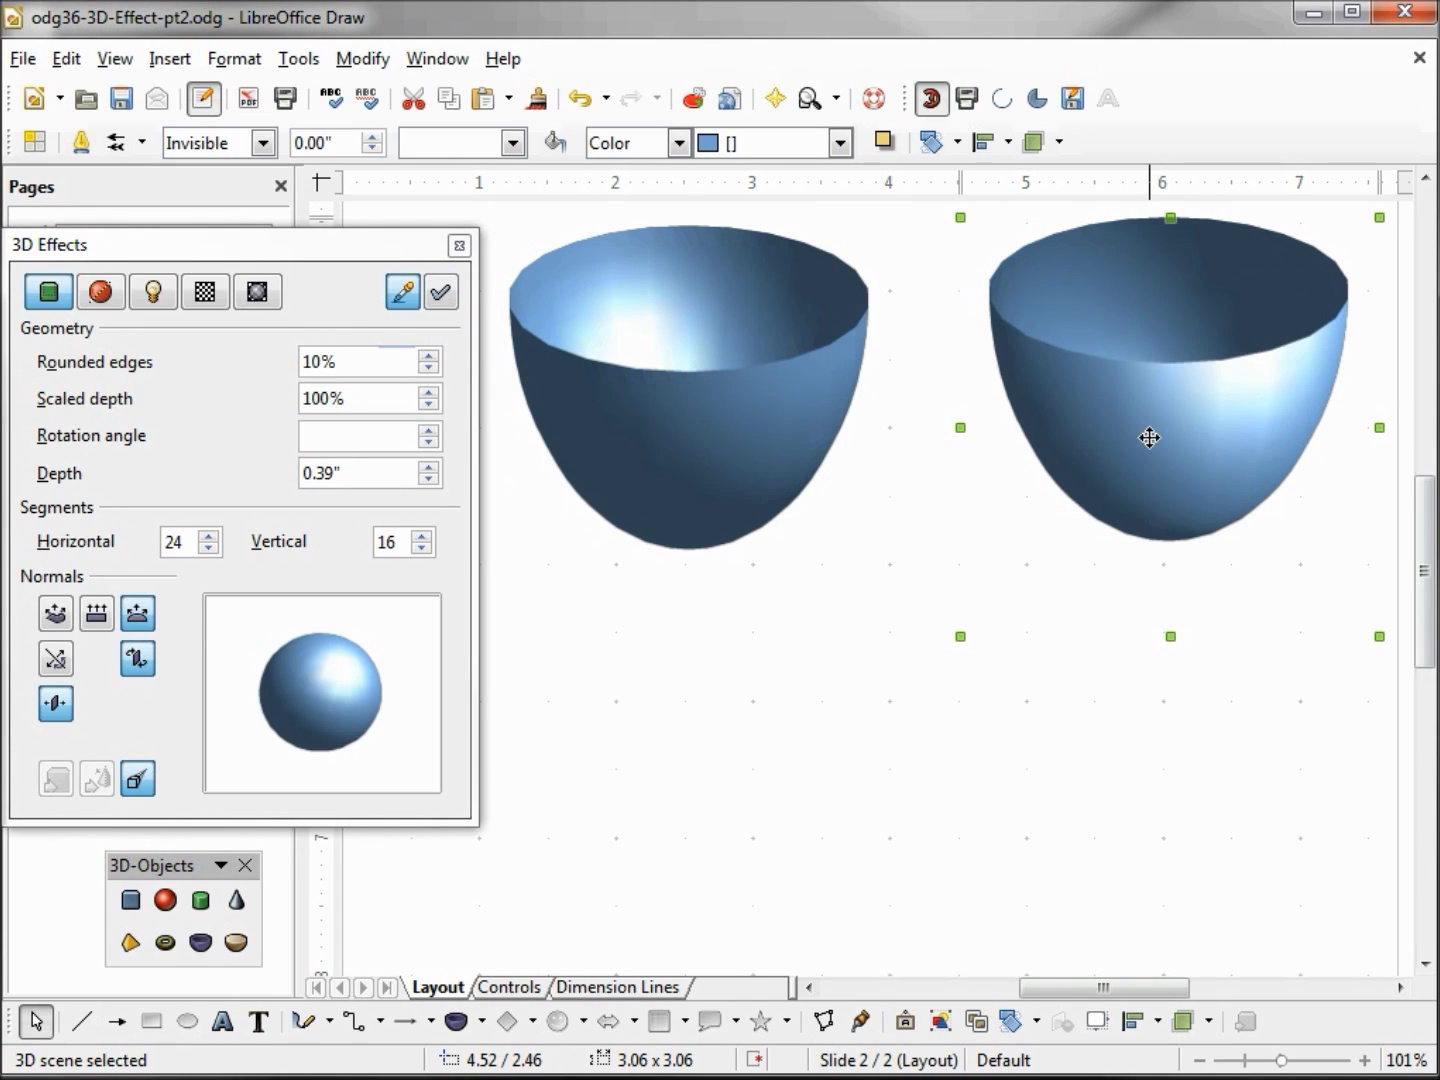